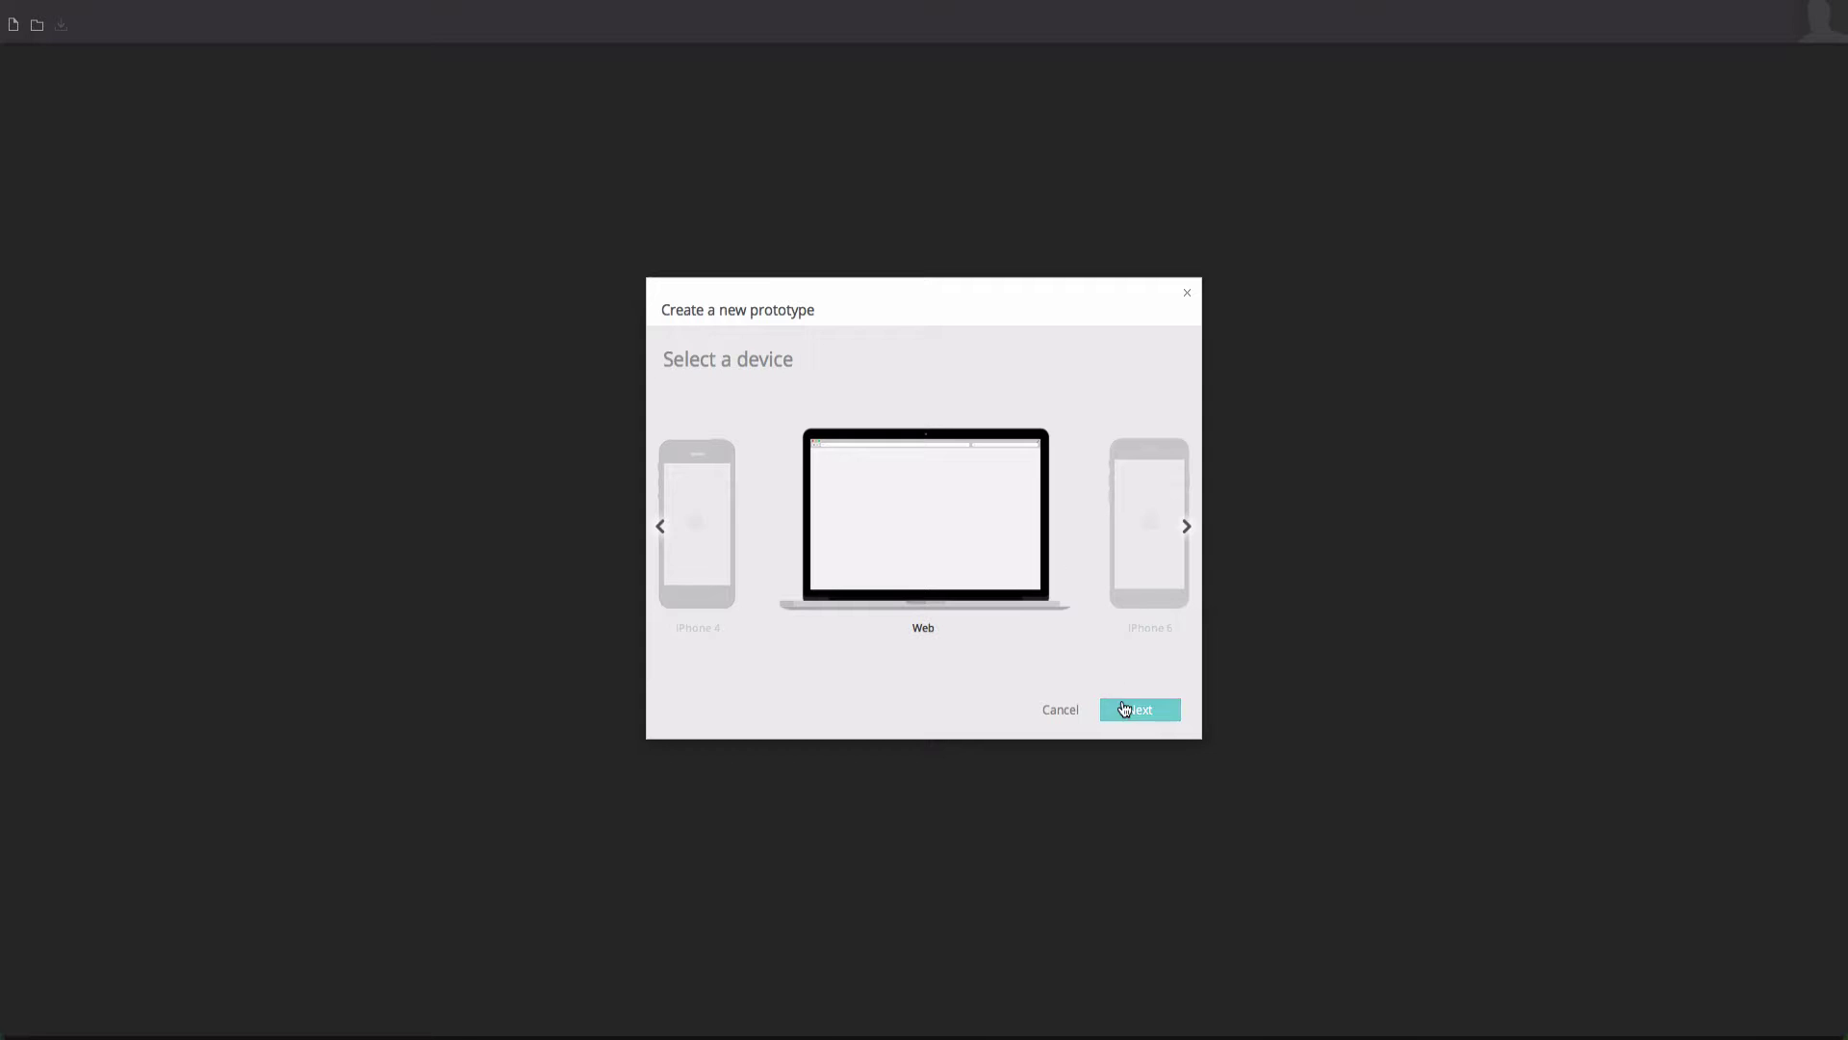
# Create an empty 1024 x 768 prototype with a blank Screen 1.
pyautogui.click(1124, 710)
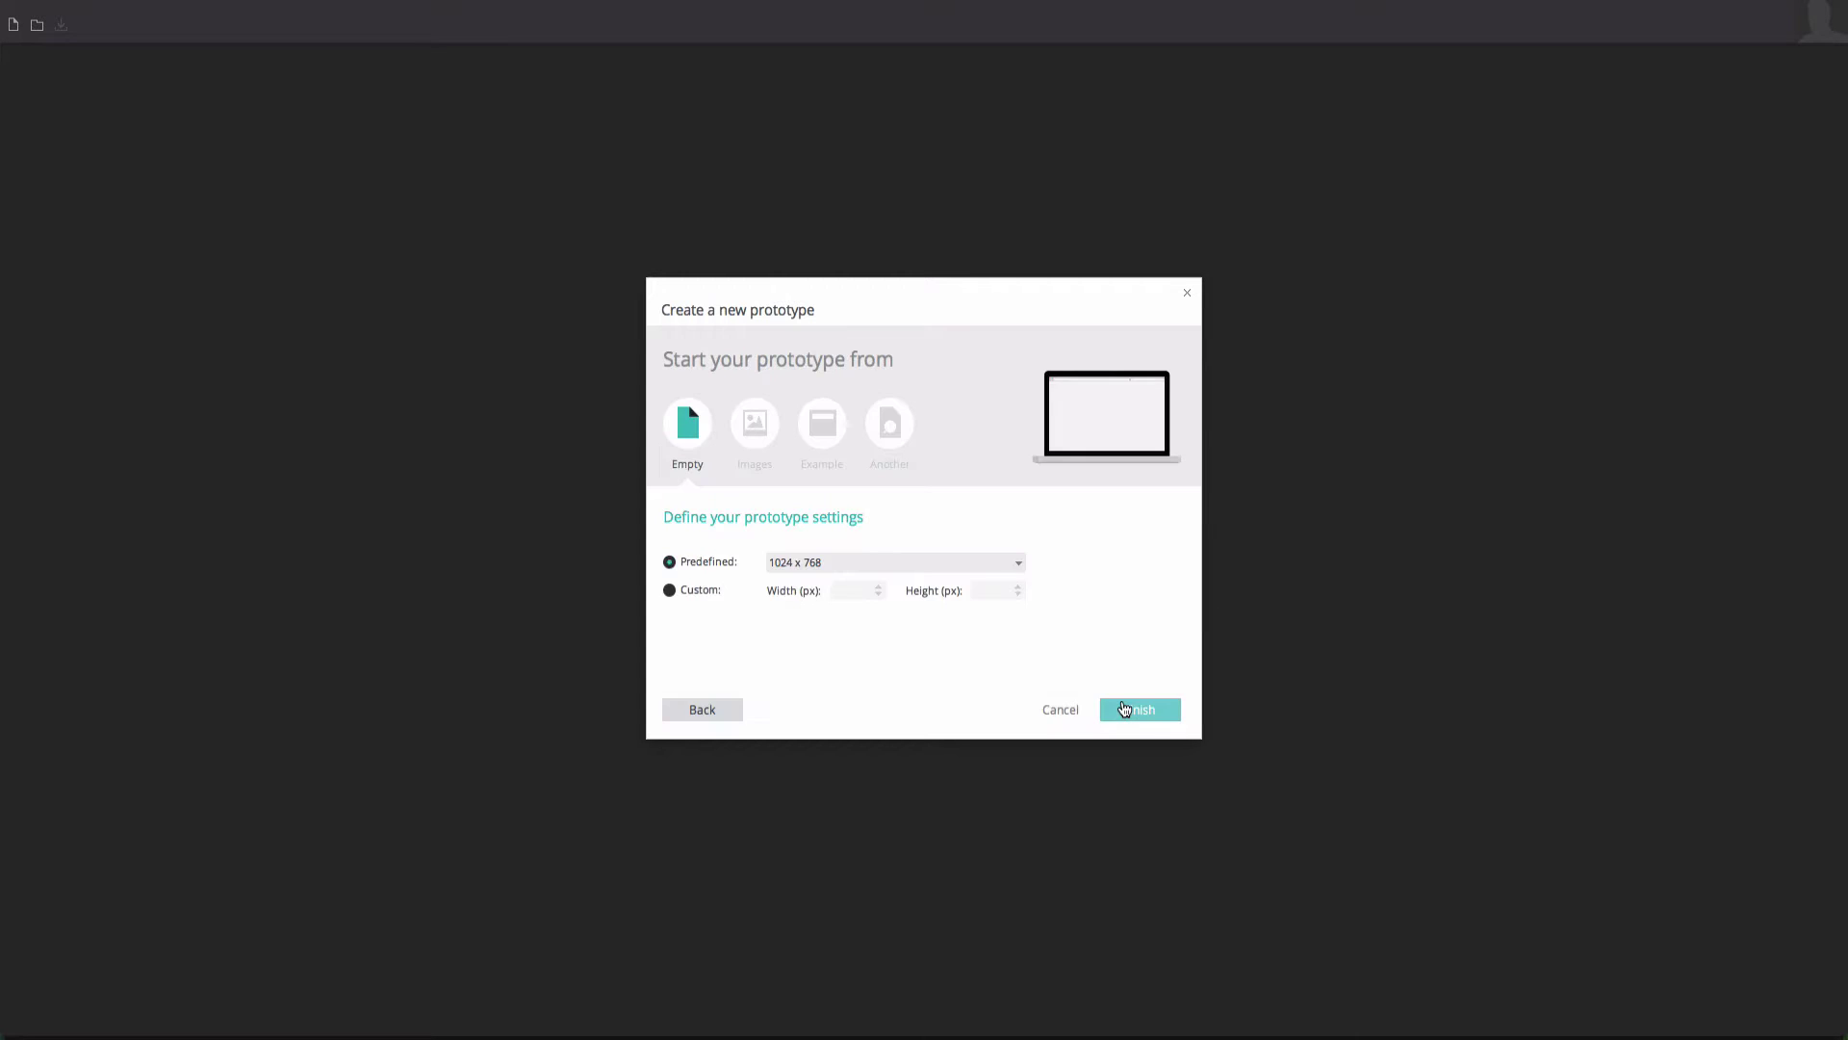
pyautogui.click(1125, 709)
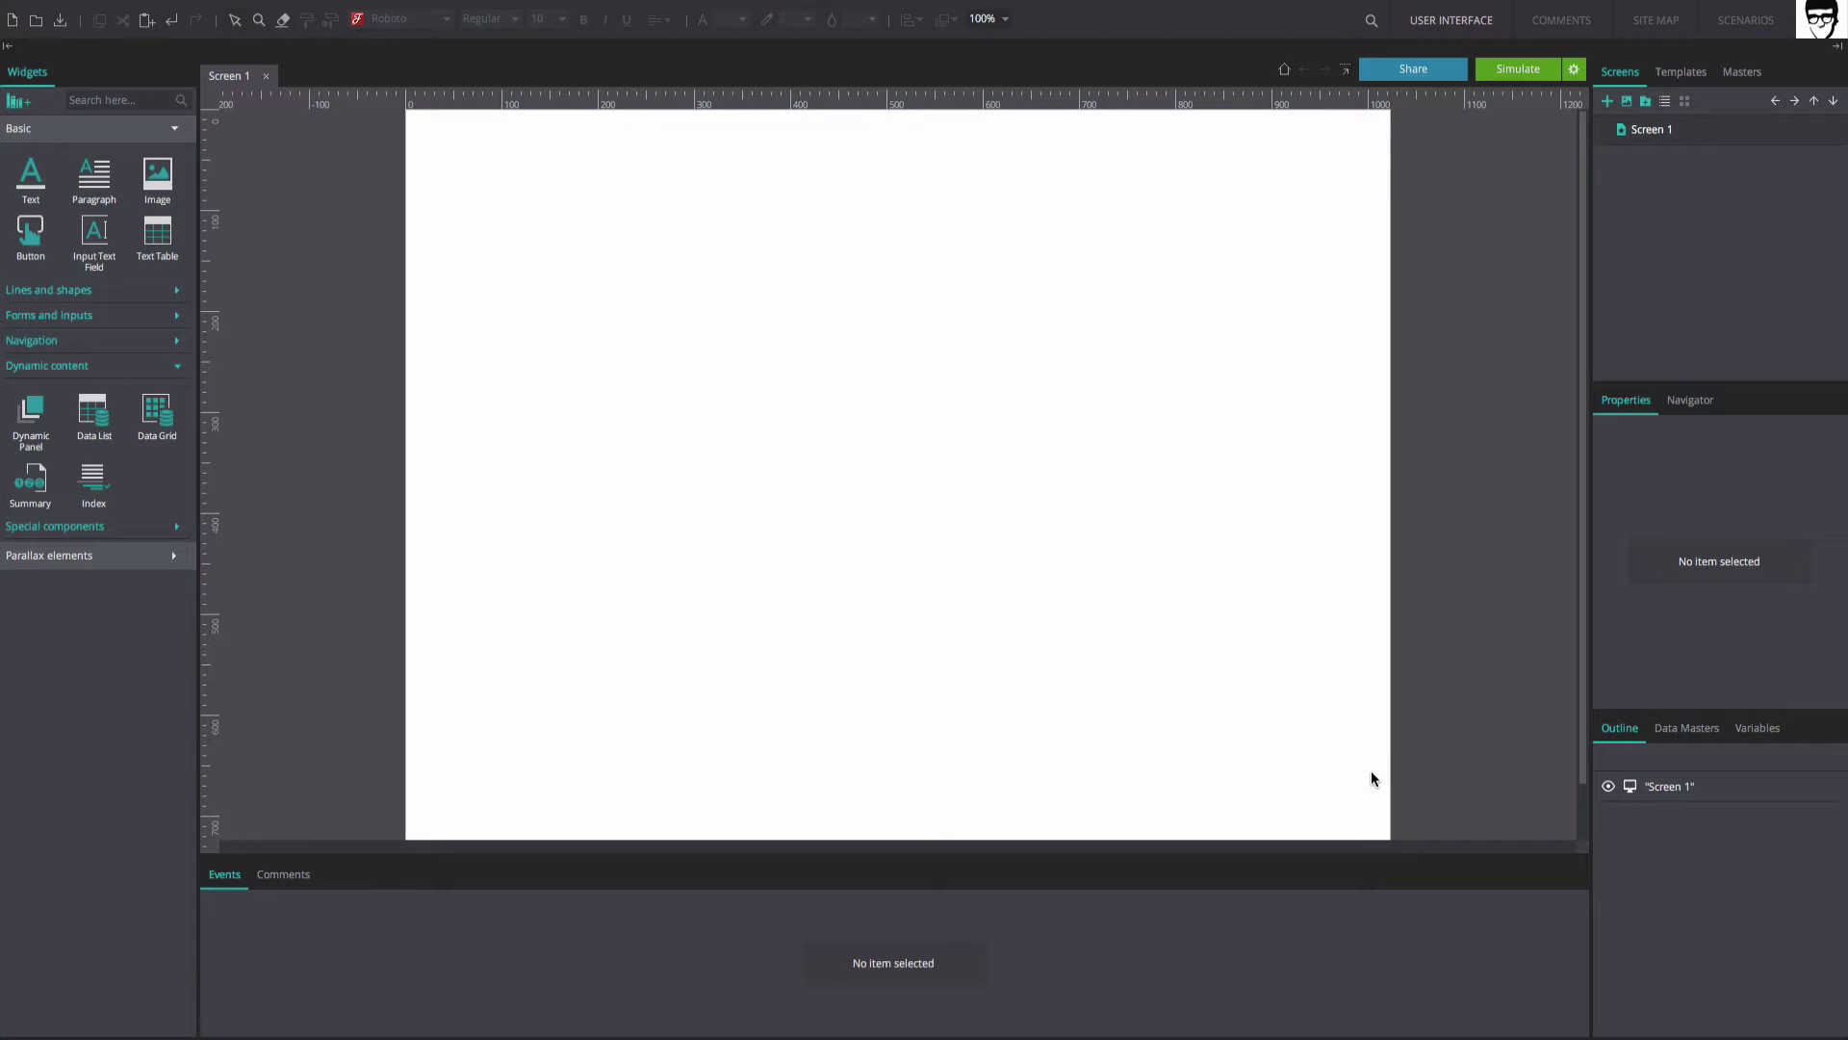
# Create a data master named Customer with fields Customer, Status and Reason.
pyautogui.click(1685, 740)
pyautogui.click(1614, 760)
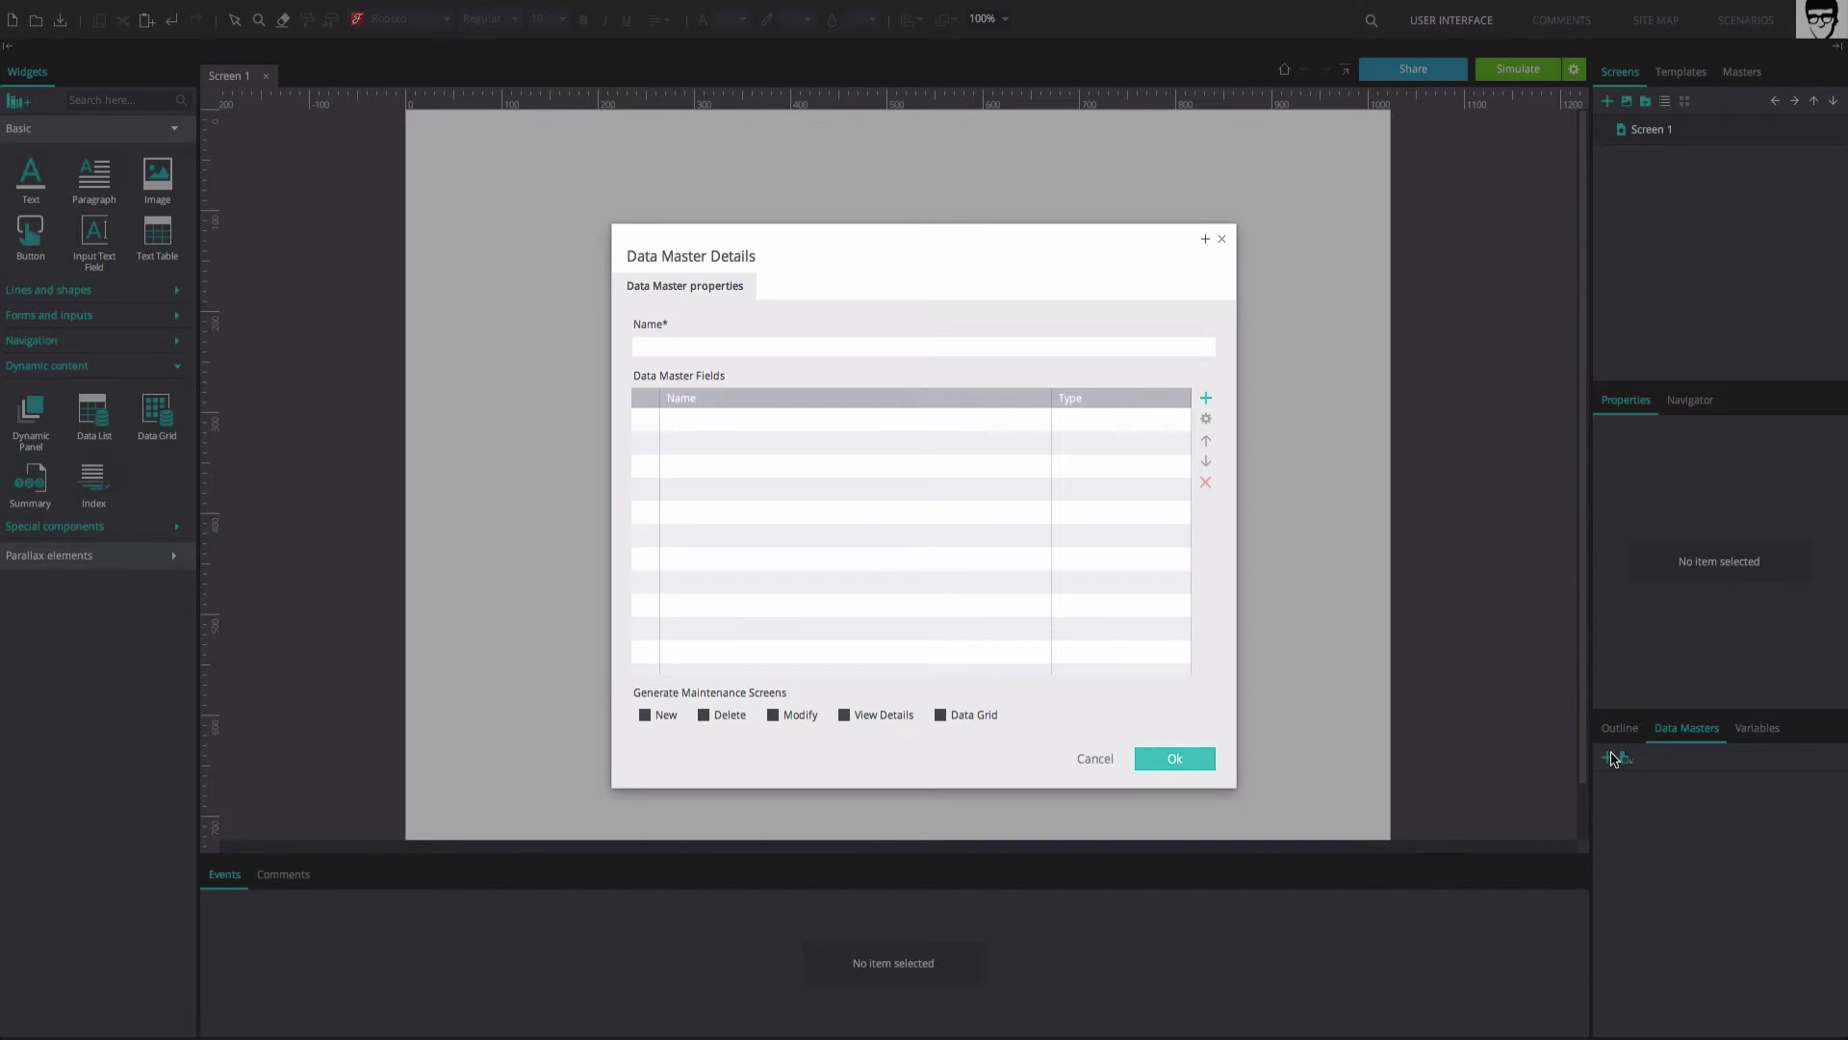
pyautogui.click(825, 348)
pyautogui.write('Customer')
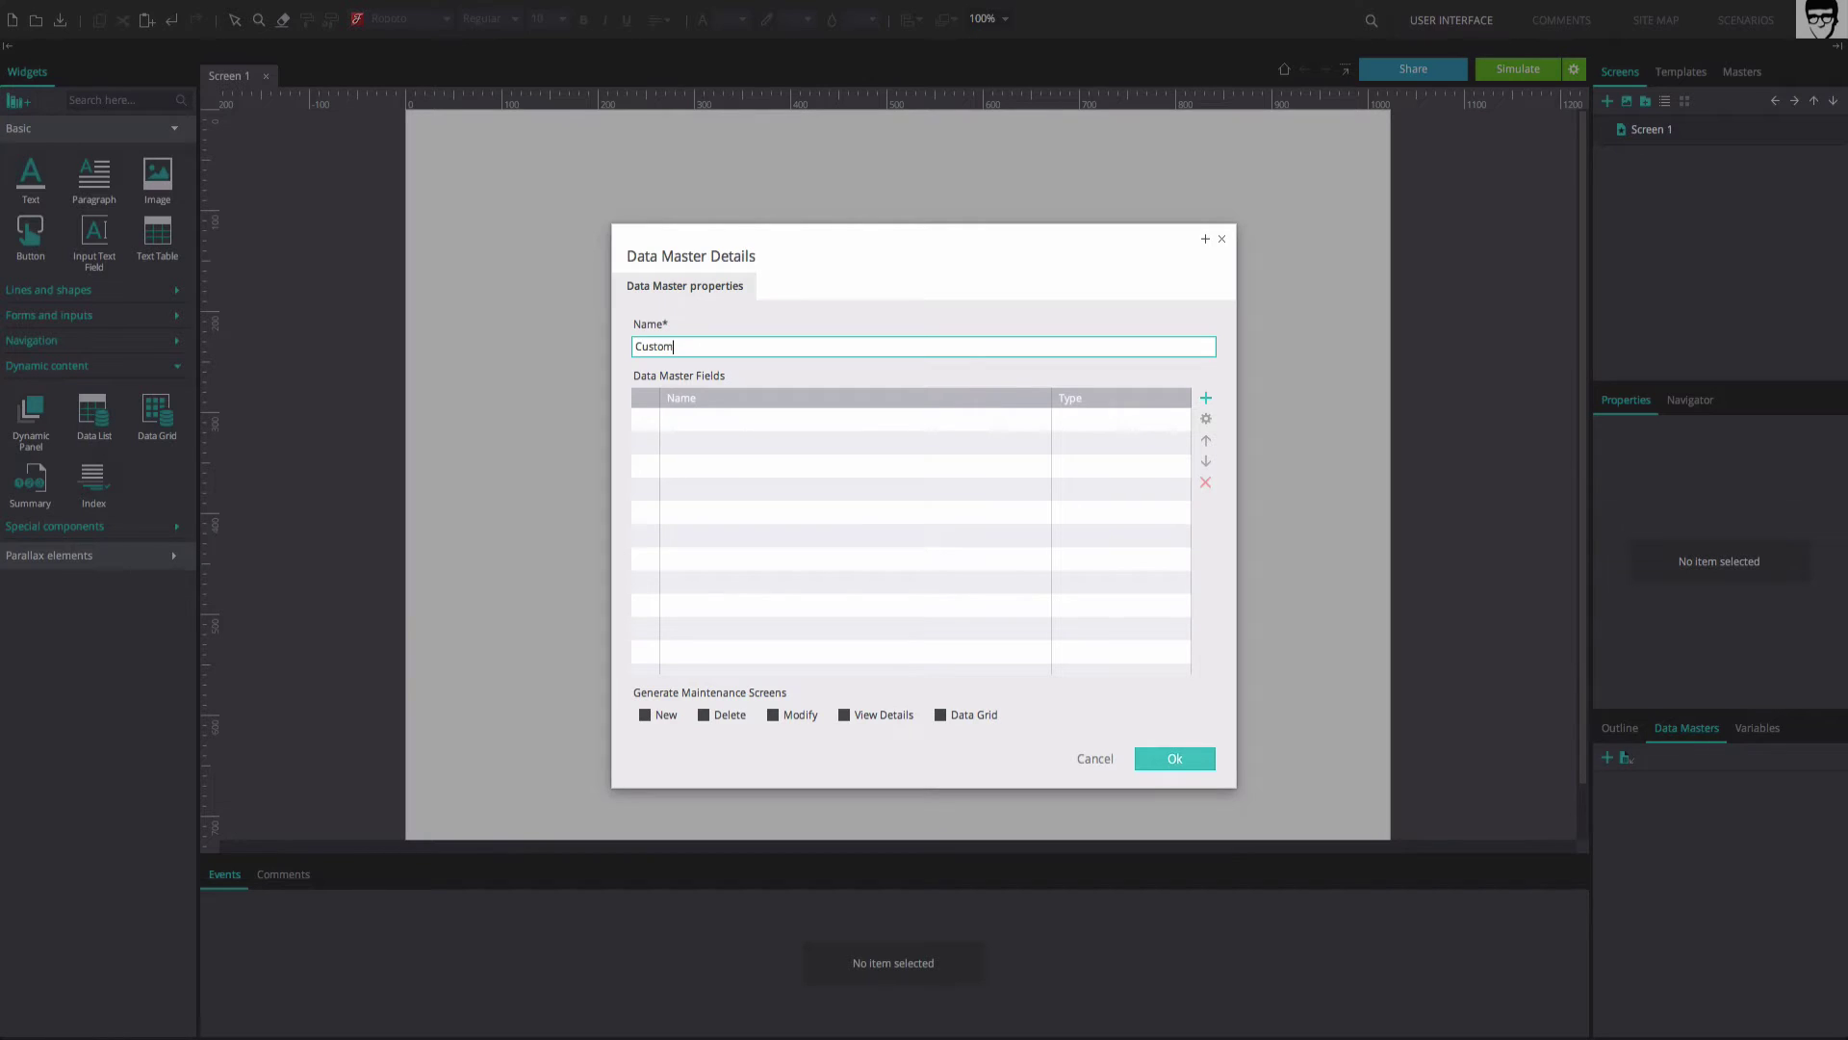
pyautogui.click(1205, 399)
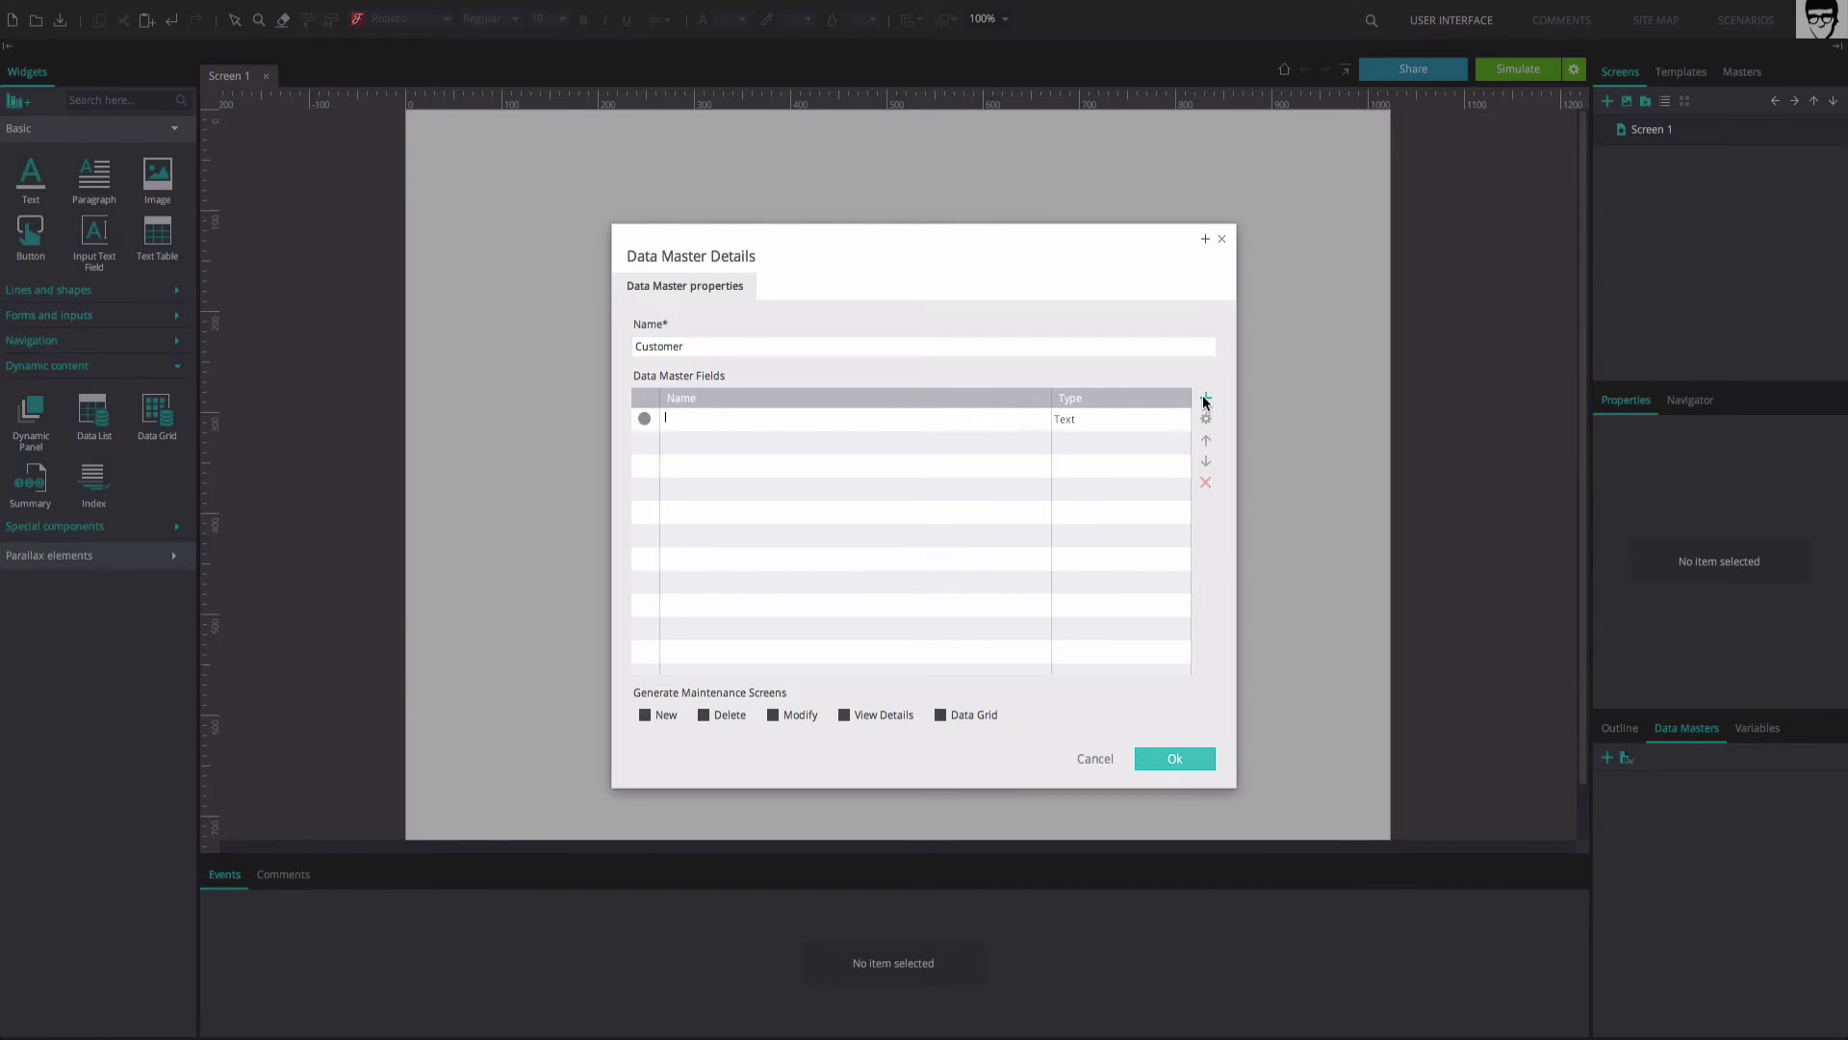
pyautogui.write('Customer')
pyautogui.click(1205, 399)
pyautogui.write('Status')
pyautogui.click(1207, 399)
pyautogui.write('Reason')
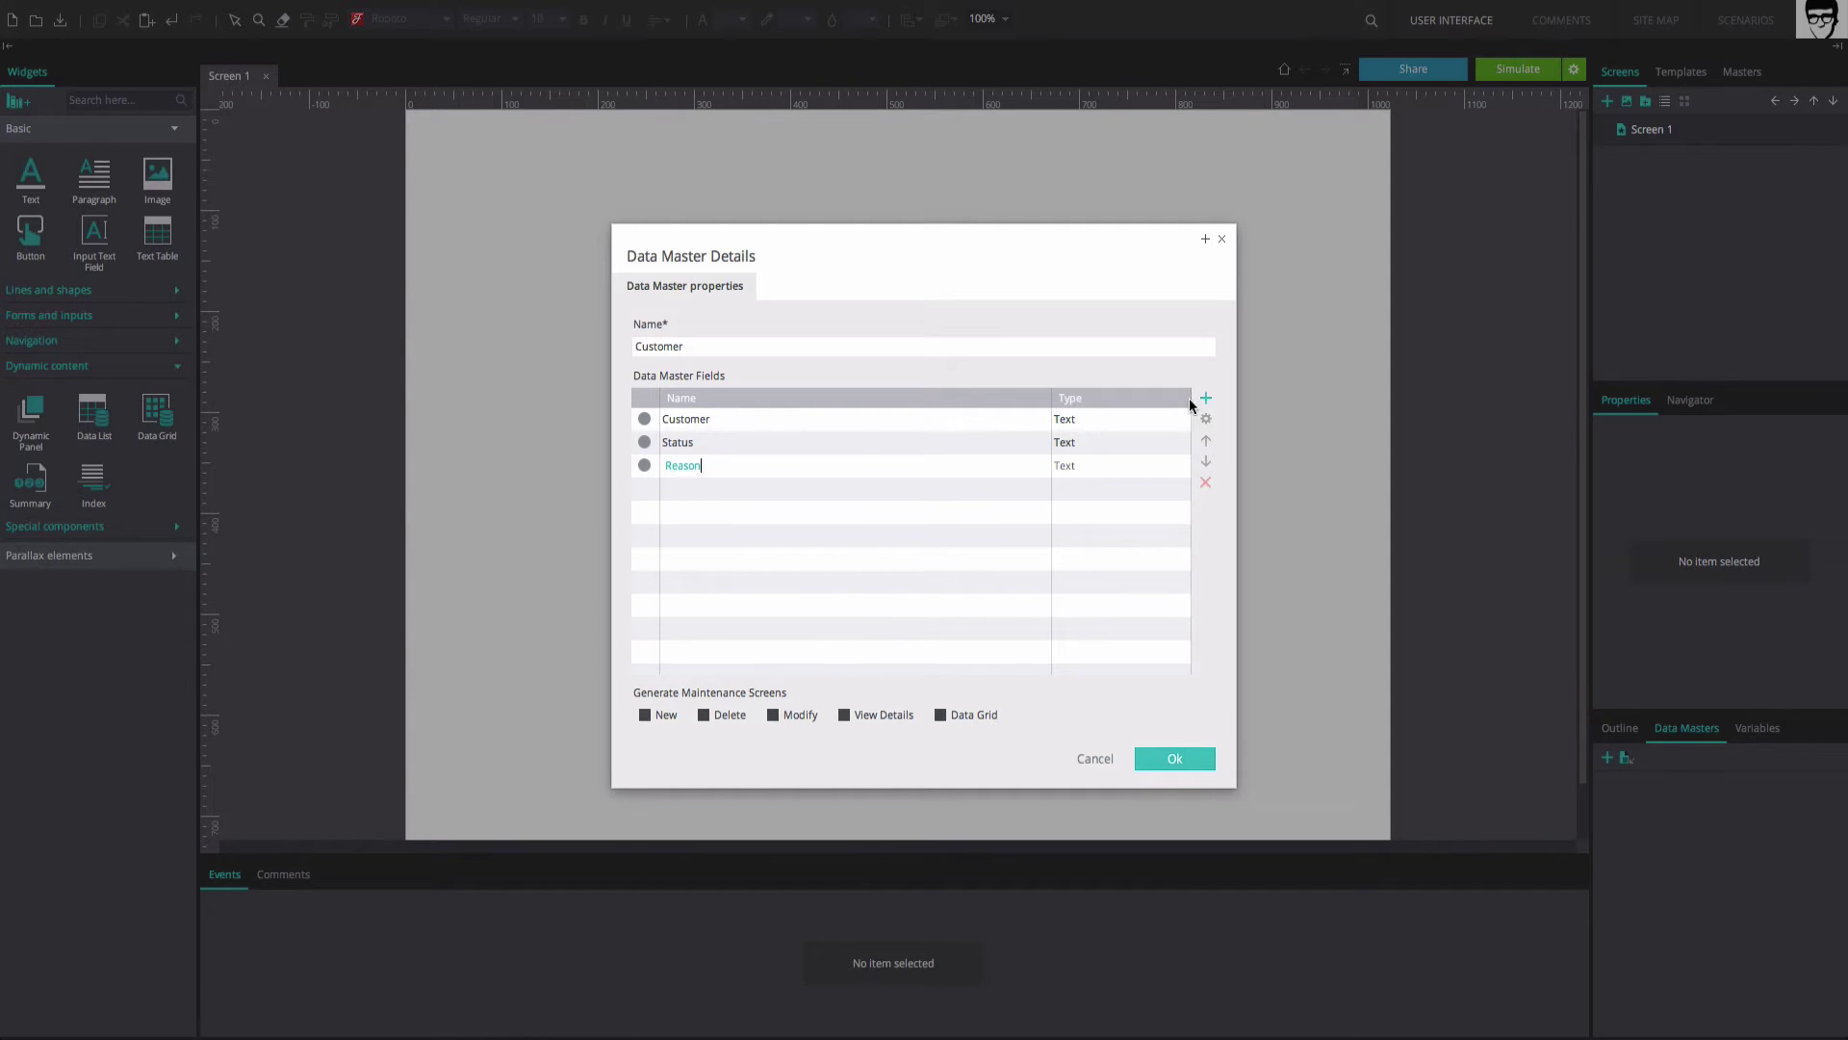
# Set the Status and Reason field types to Category and open Status's settings.
pyautogui.click(1074, 443)
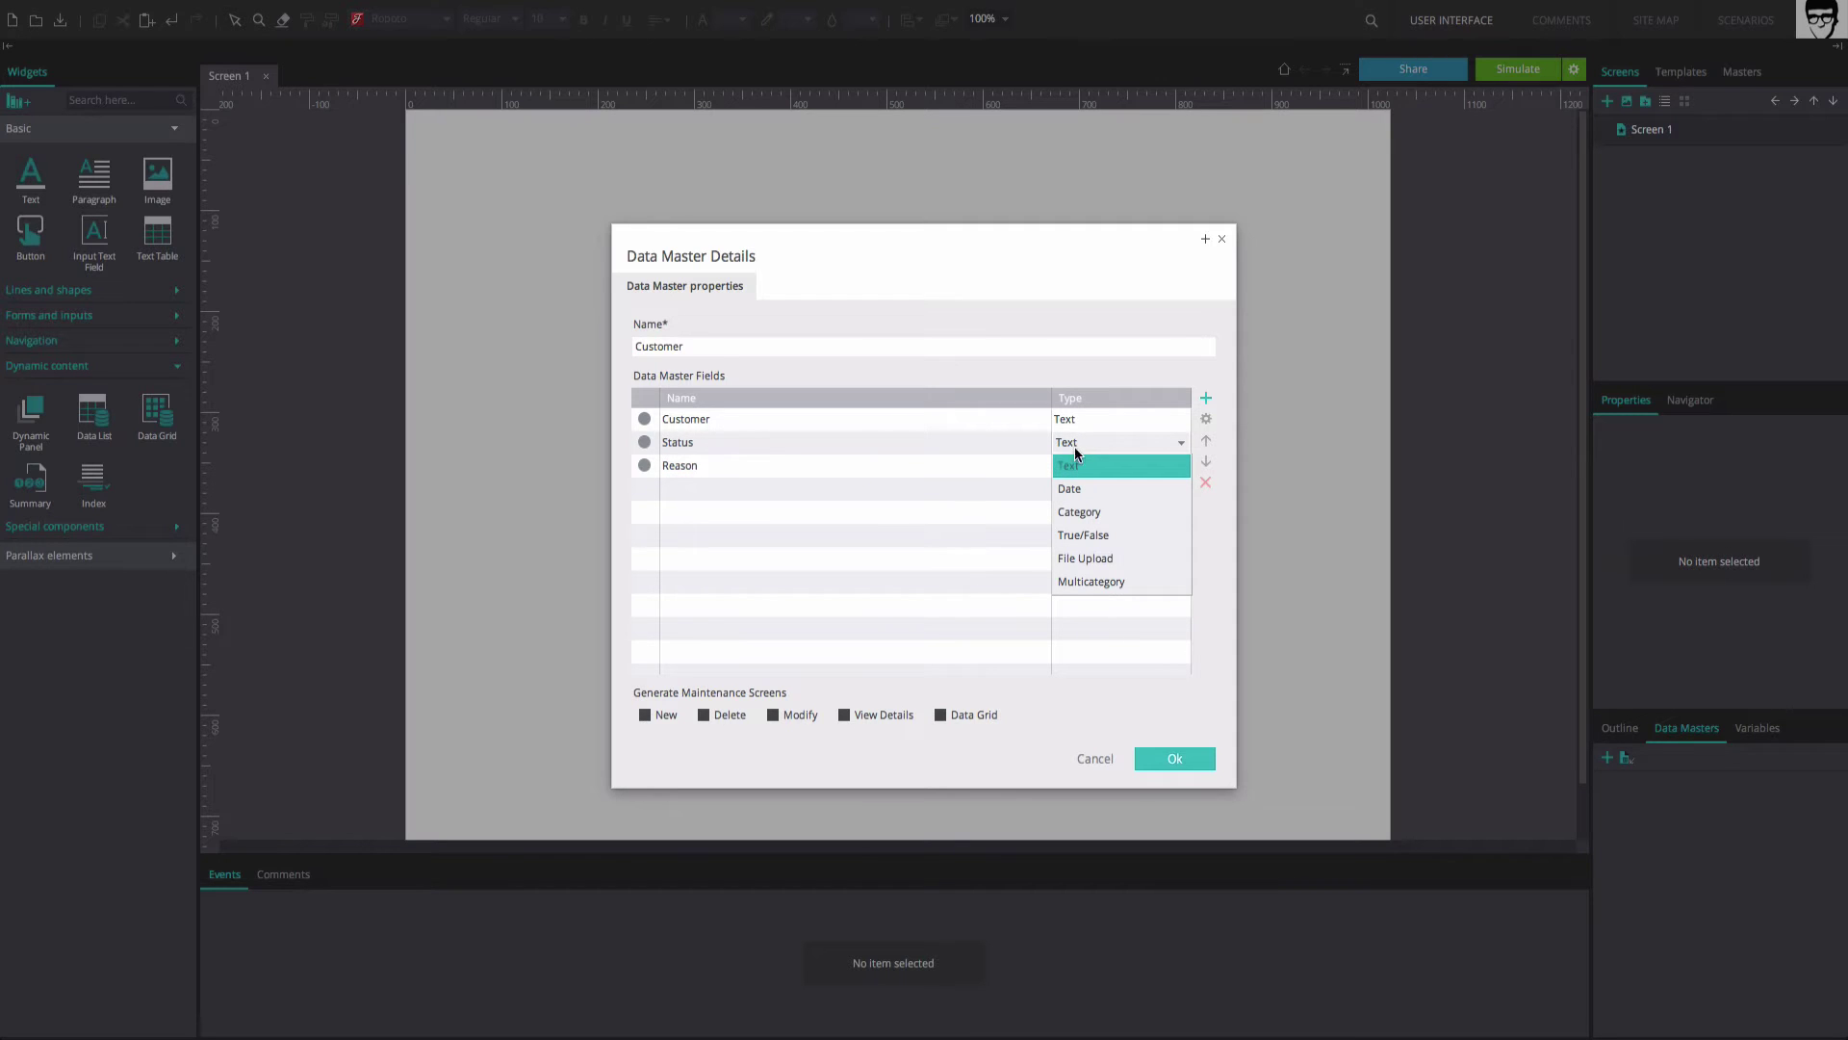
pyautogui.click(1071, 513)
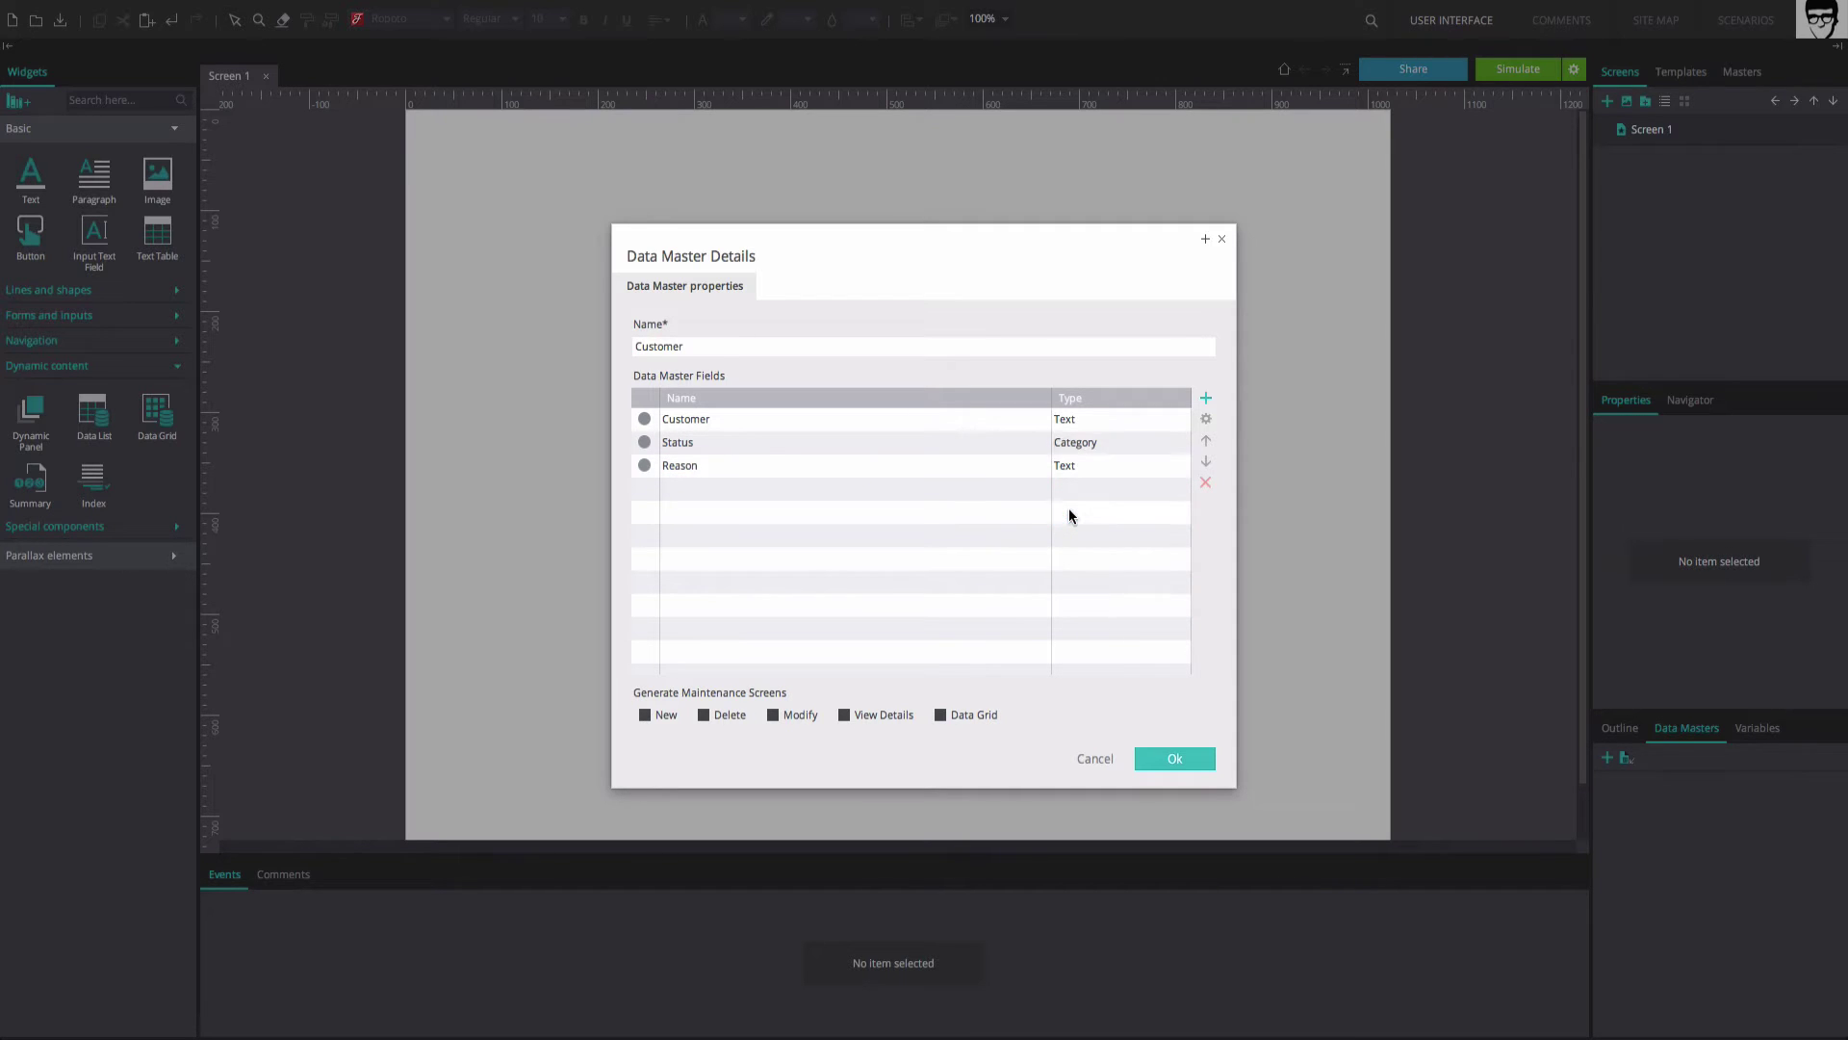
pyautogui.click(1067, 468)
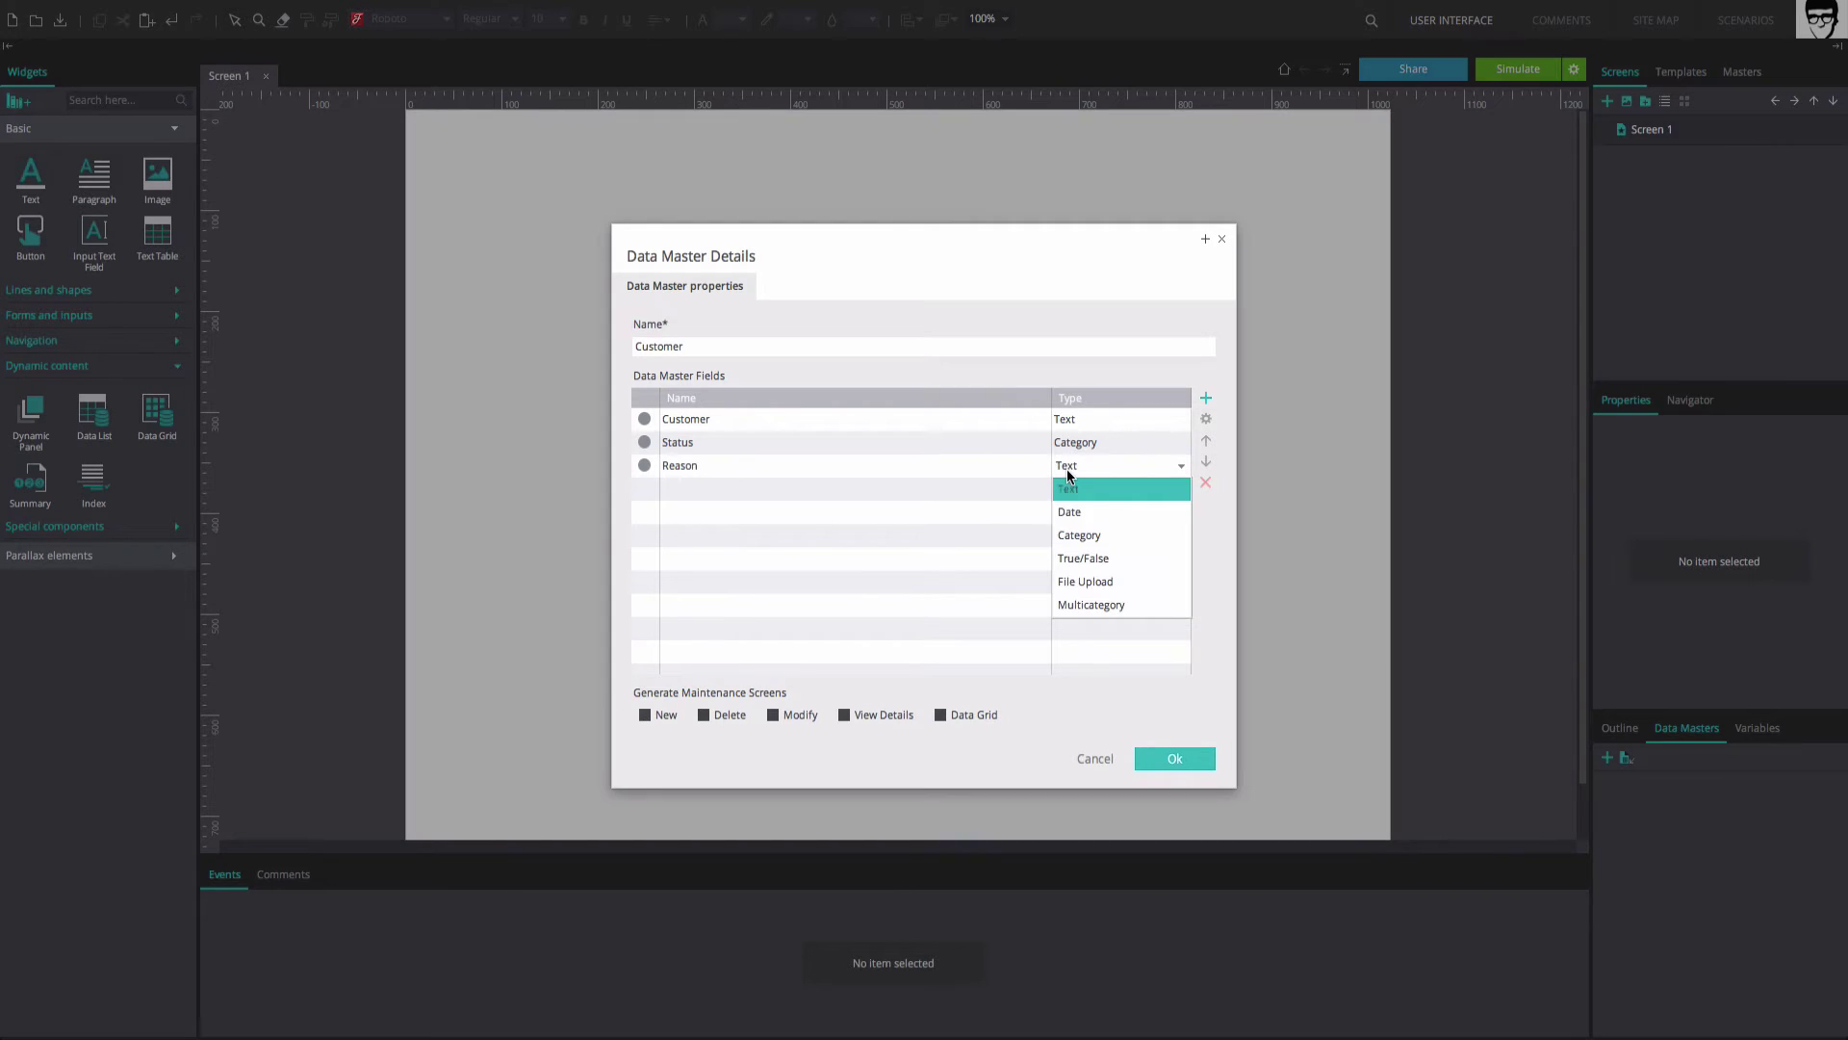
pyautogui.click(1063, 536)
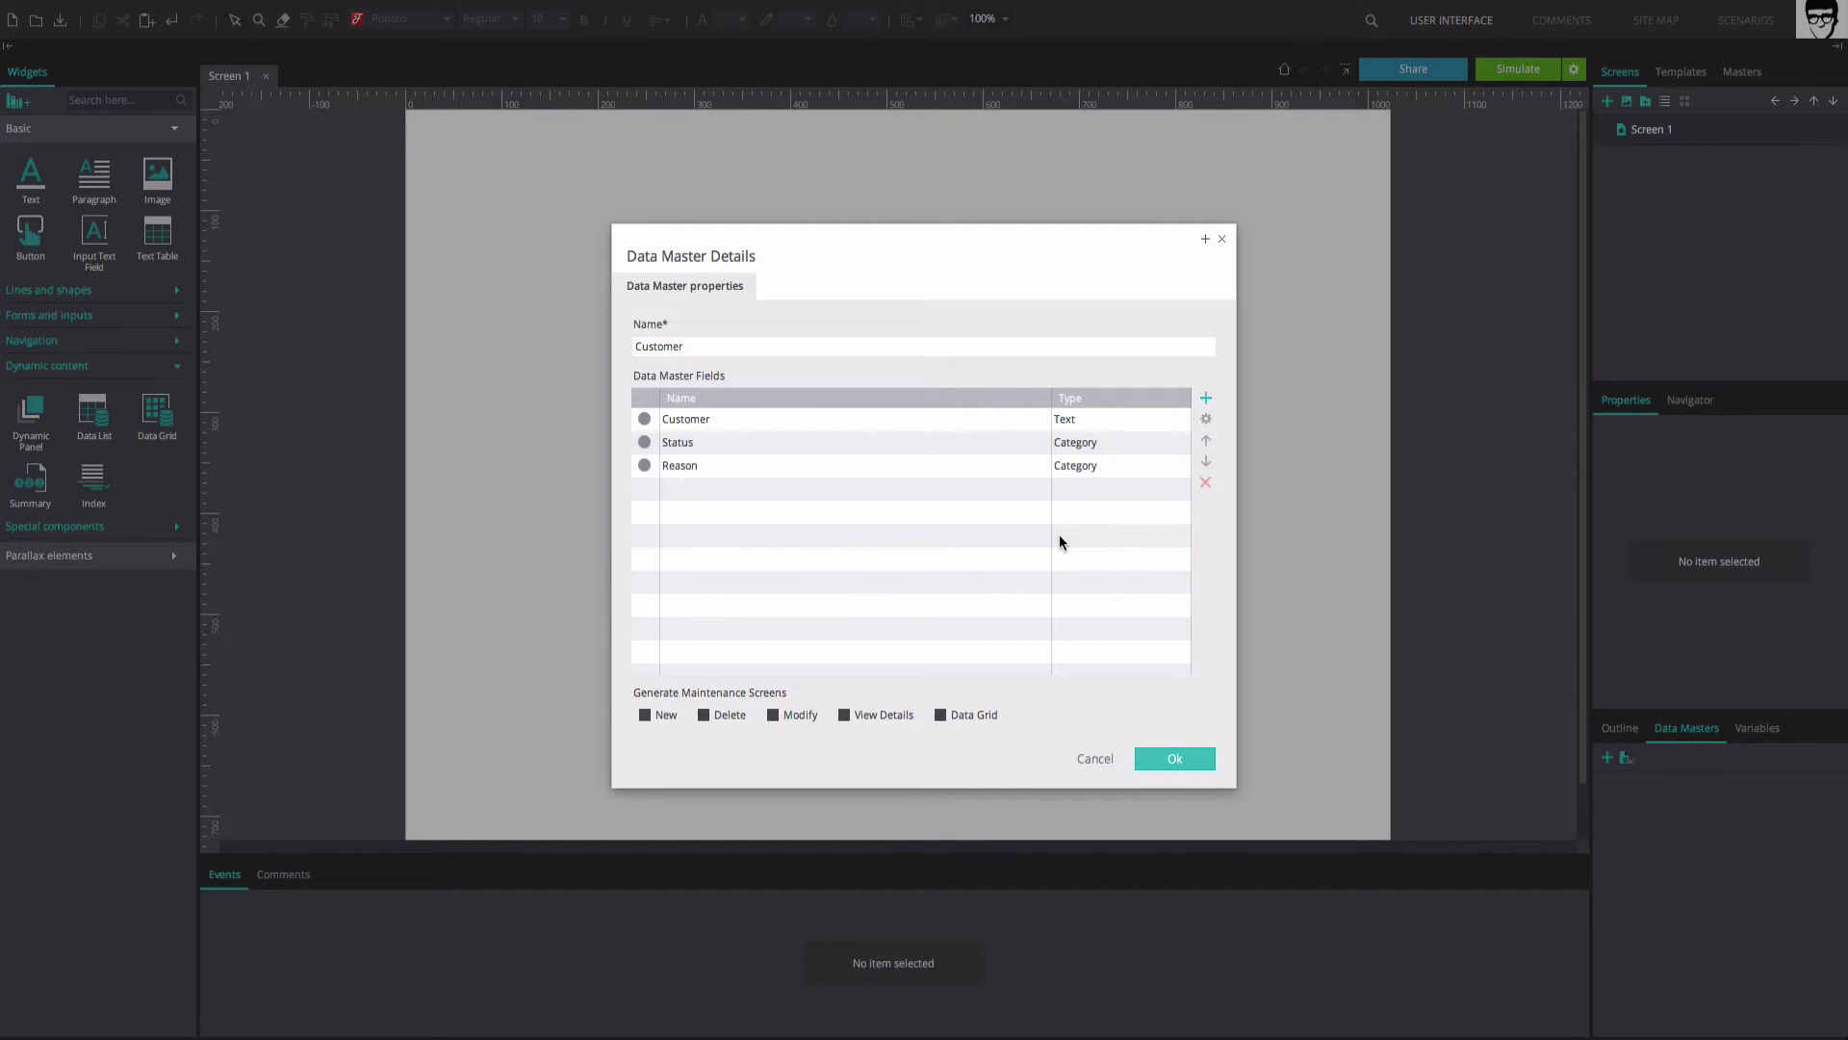
pyautogui.click(644, 442)
pyautogui.click(1206, 418)
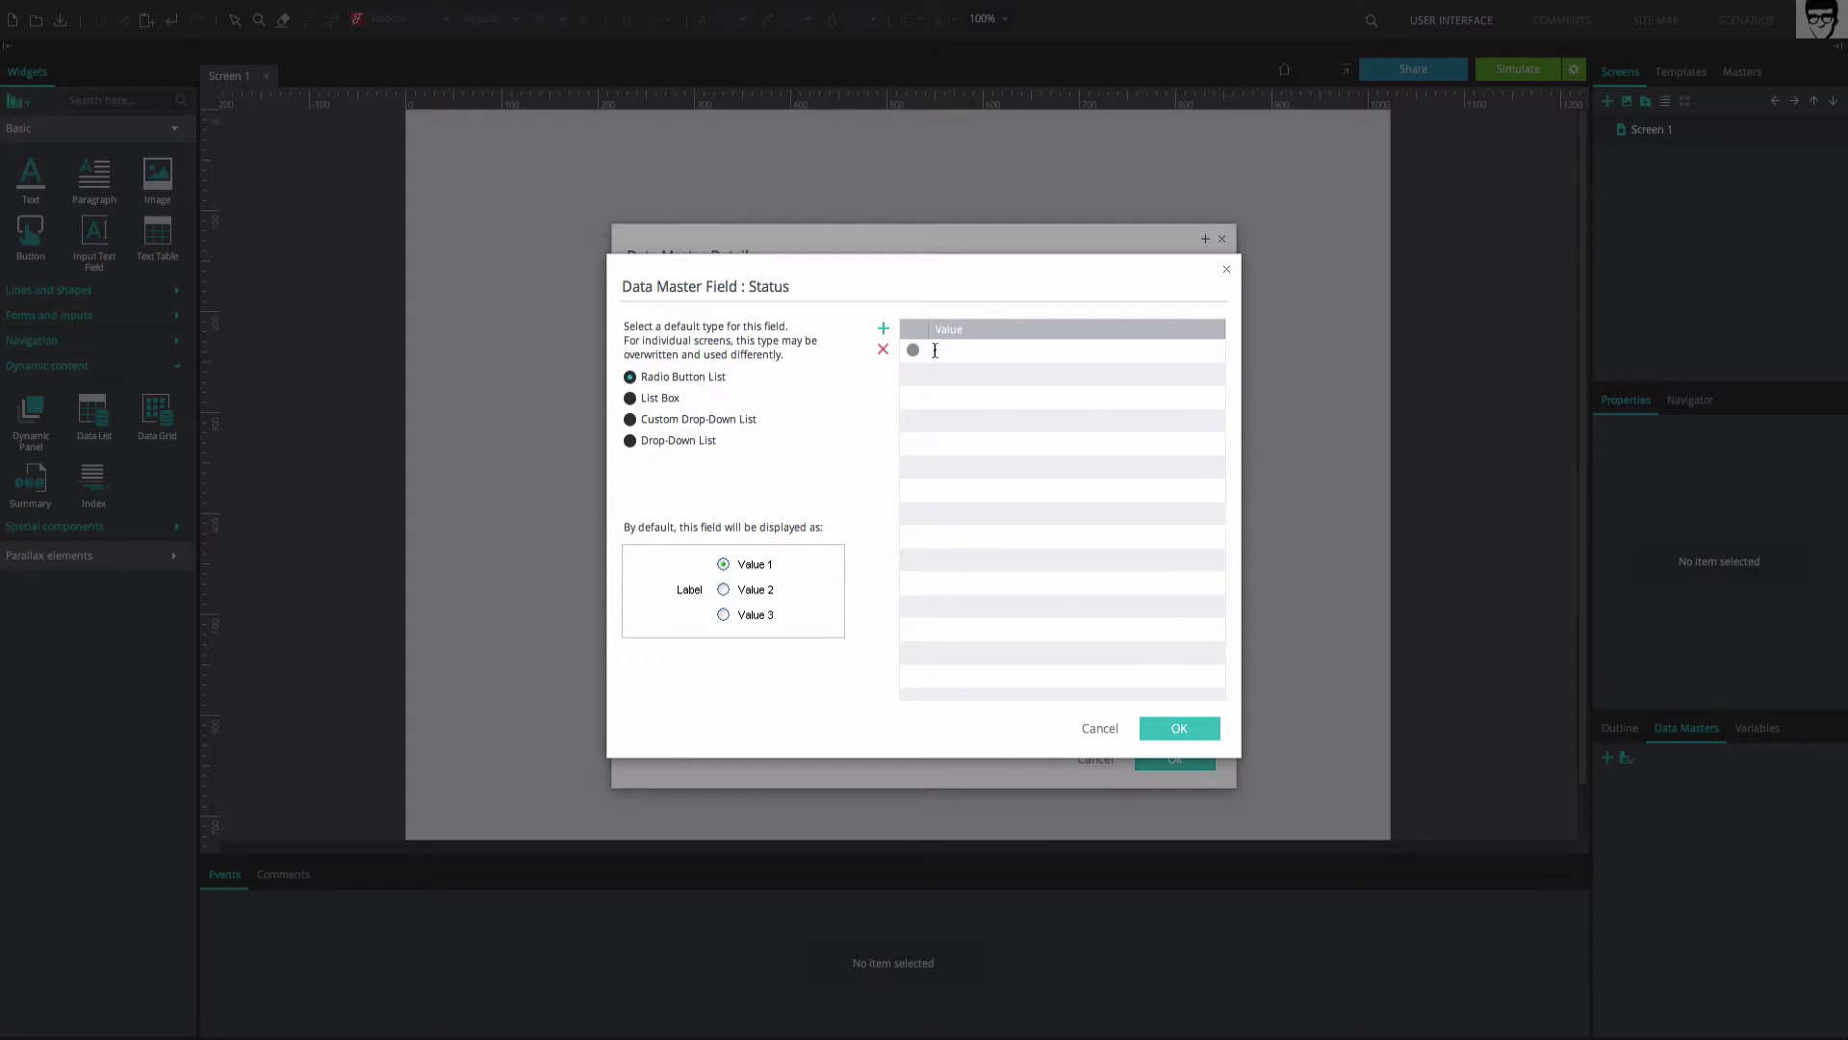
# Give Status the values Passed, Failed and Rejected, then select the Reason field instead.
pyautogui.write('Passed')
pyautogui.click(884, 329)
pyautogui.write('Failed')
pyautogui.click(884, 332)
pyautogui.write('Rejected')
pyautogui.click(1153, 722)
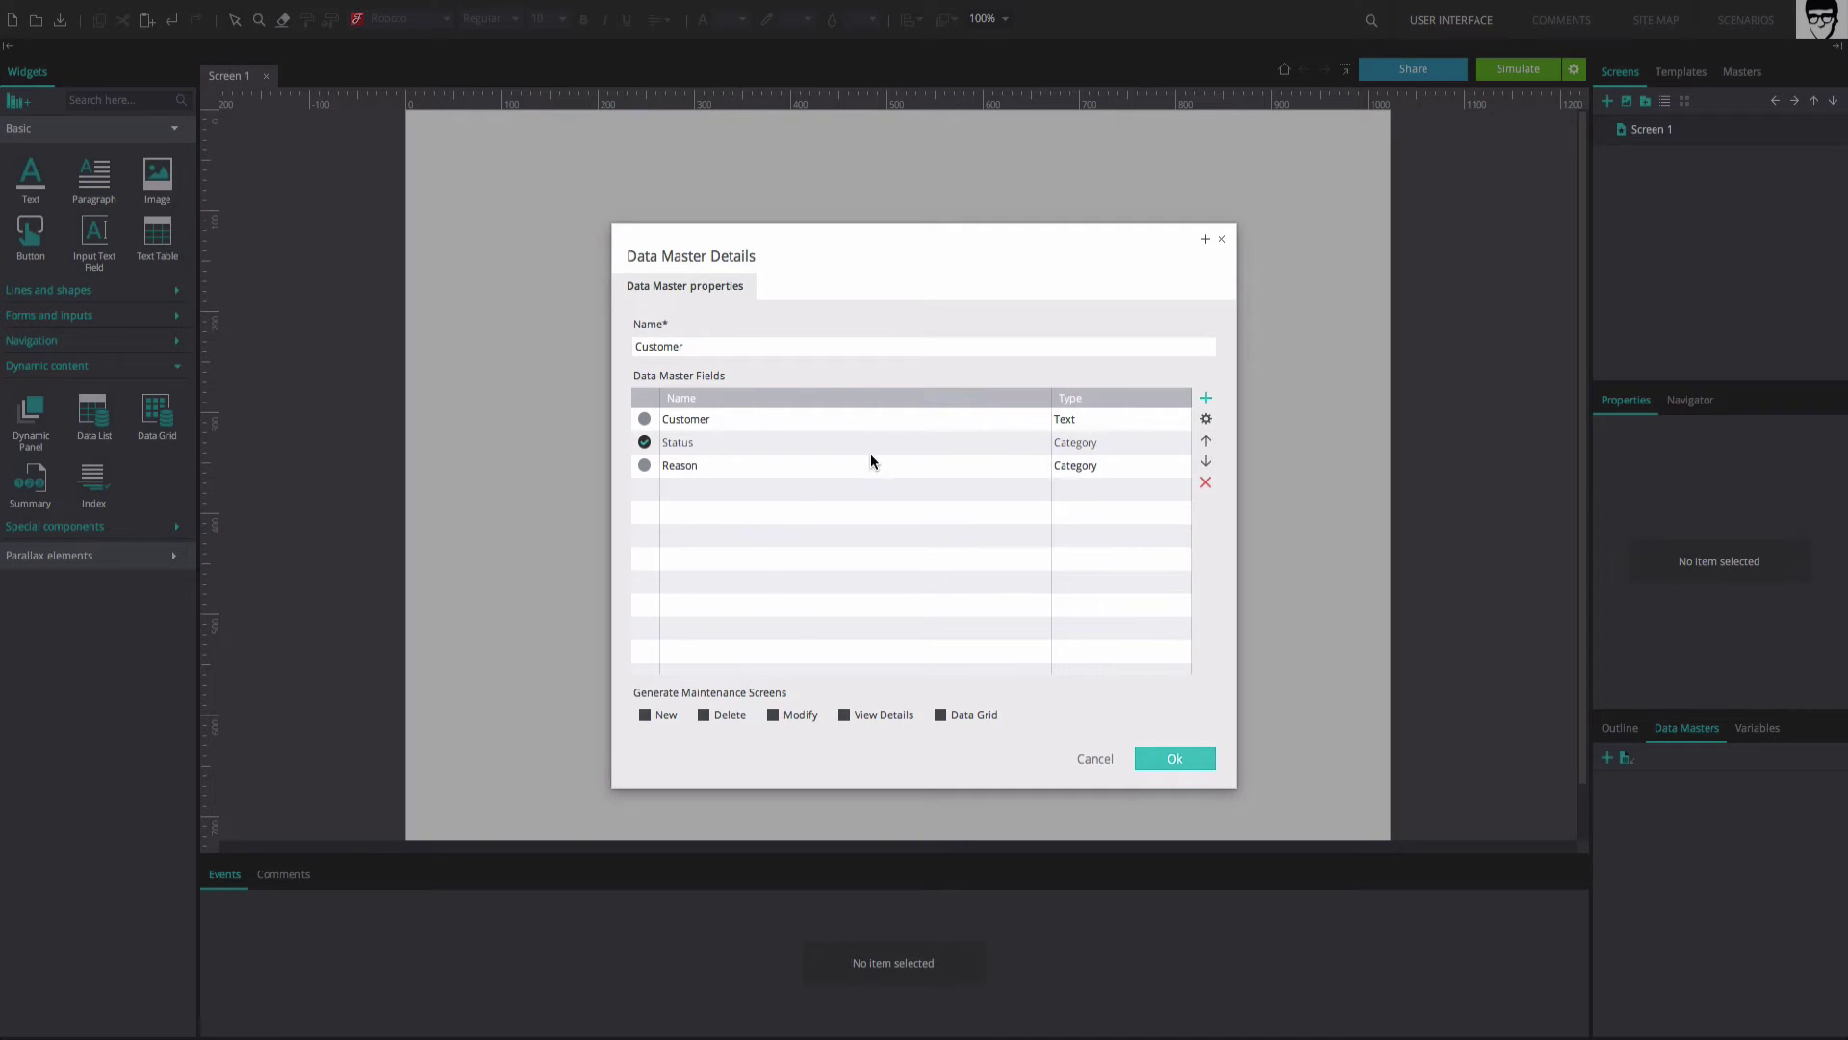
pyautogui.click(642, 444)
pyautogui.click(645, 467)
# Make Reason a List Box with Original, Cancellation, Correction, Replacement, then save the Customer master.
pyautogui.click(1207, 419)
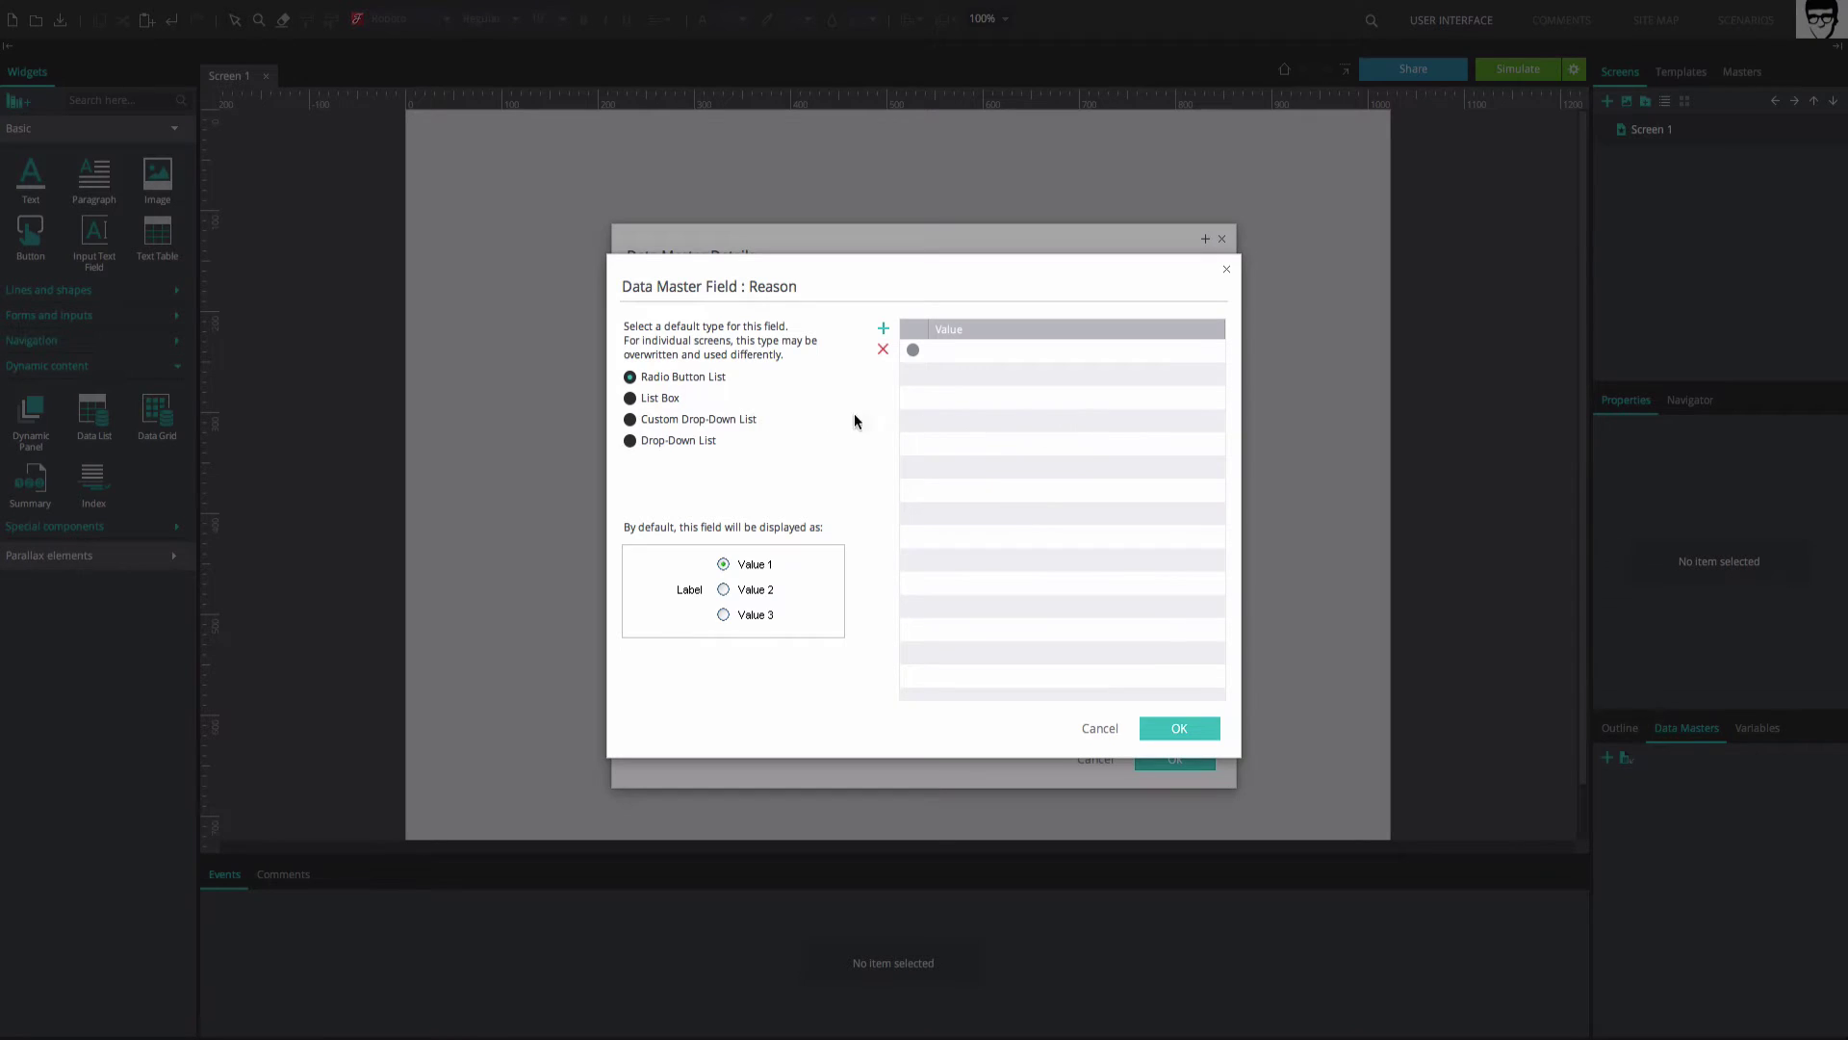
pyautogui.click(676, 404)
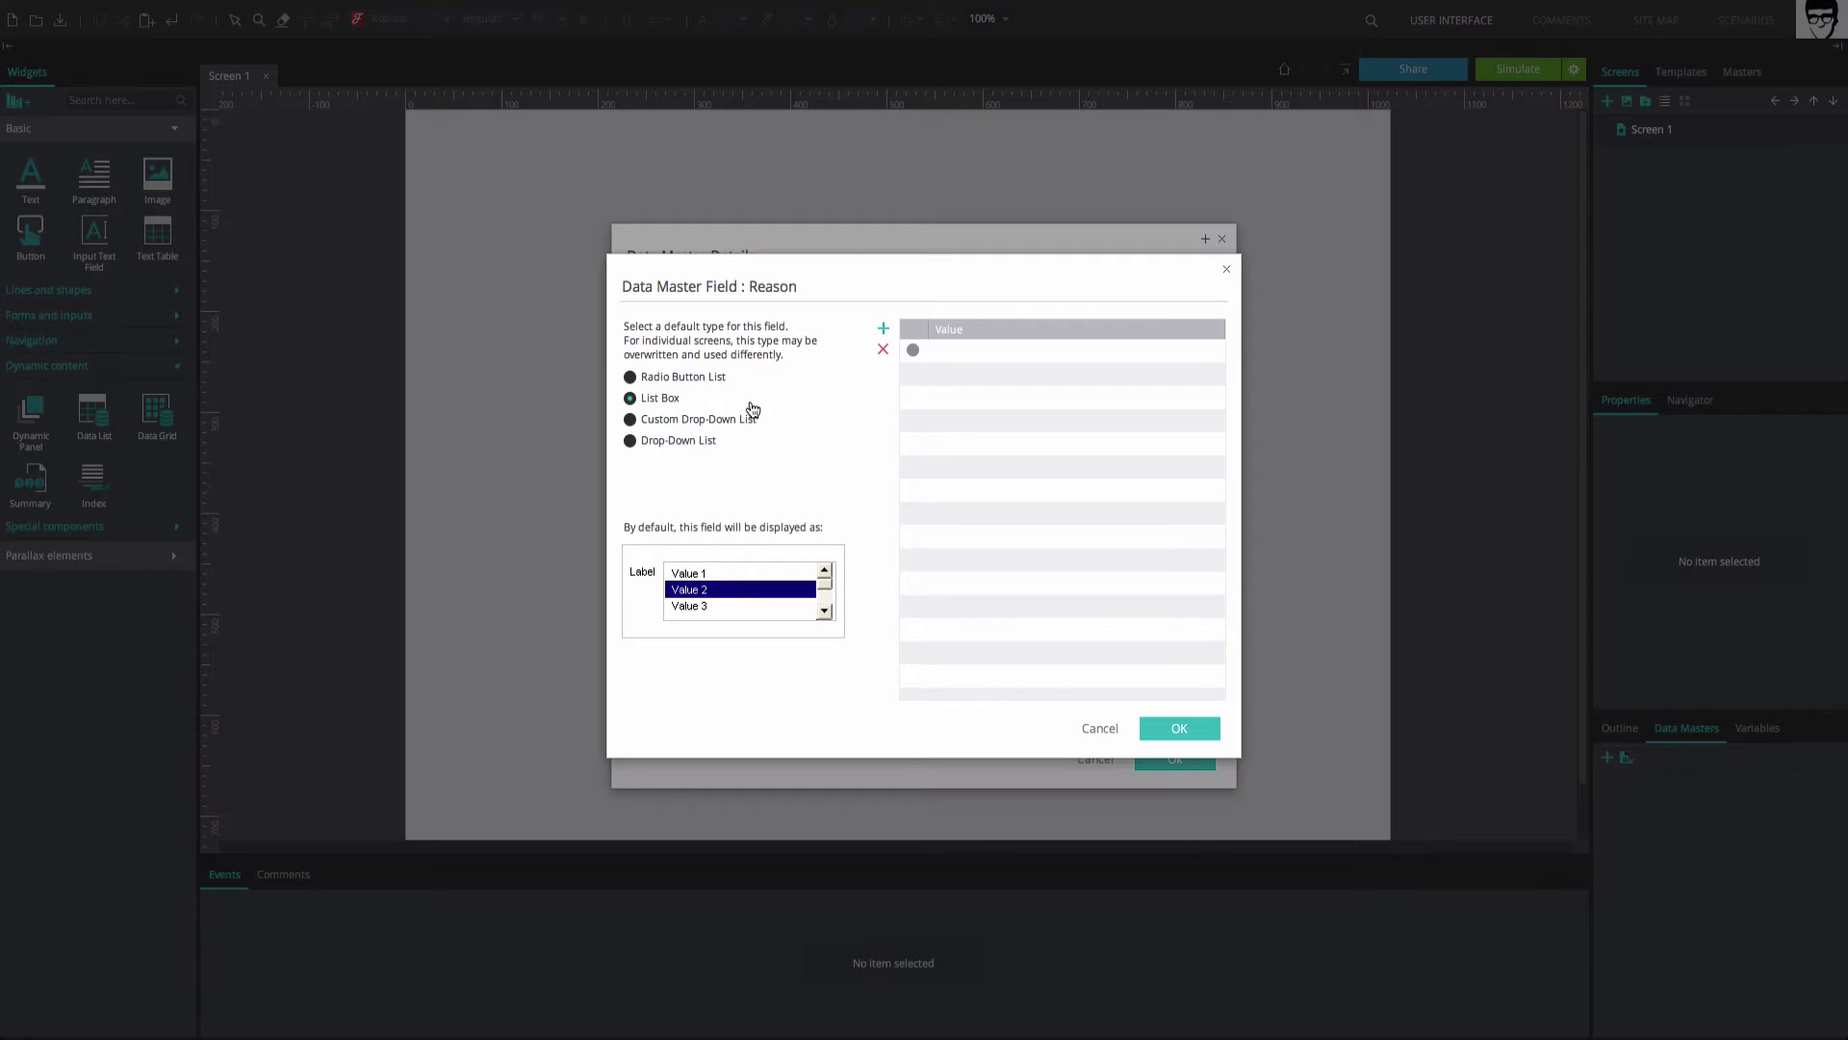
pyautogui.write('Original')
pyautogui.click(882, 328)
pyautogui.write('Cancellation')
pyautogui.click(883, 330)
pyautogui.write('Correction')
pyautogui.click(882, 330)
pyautogui.write('Replacement')
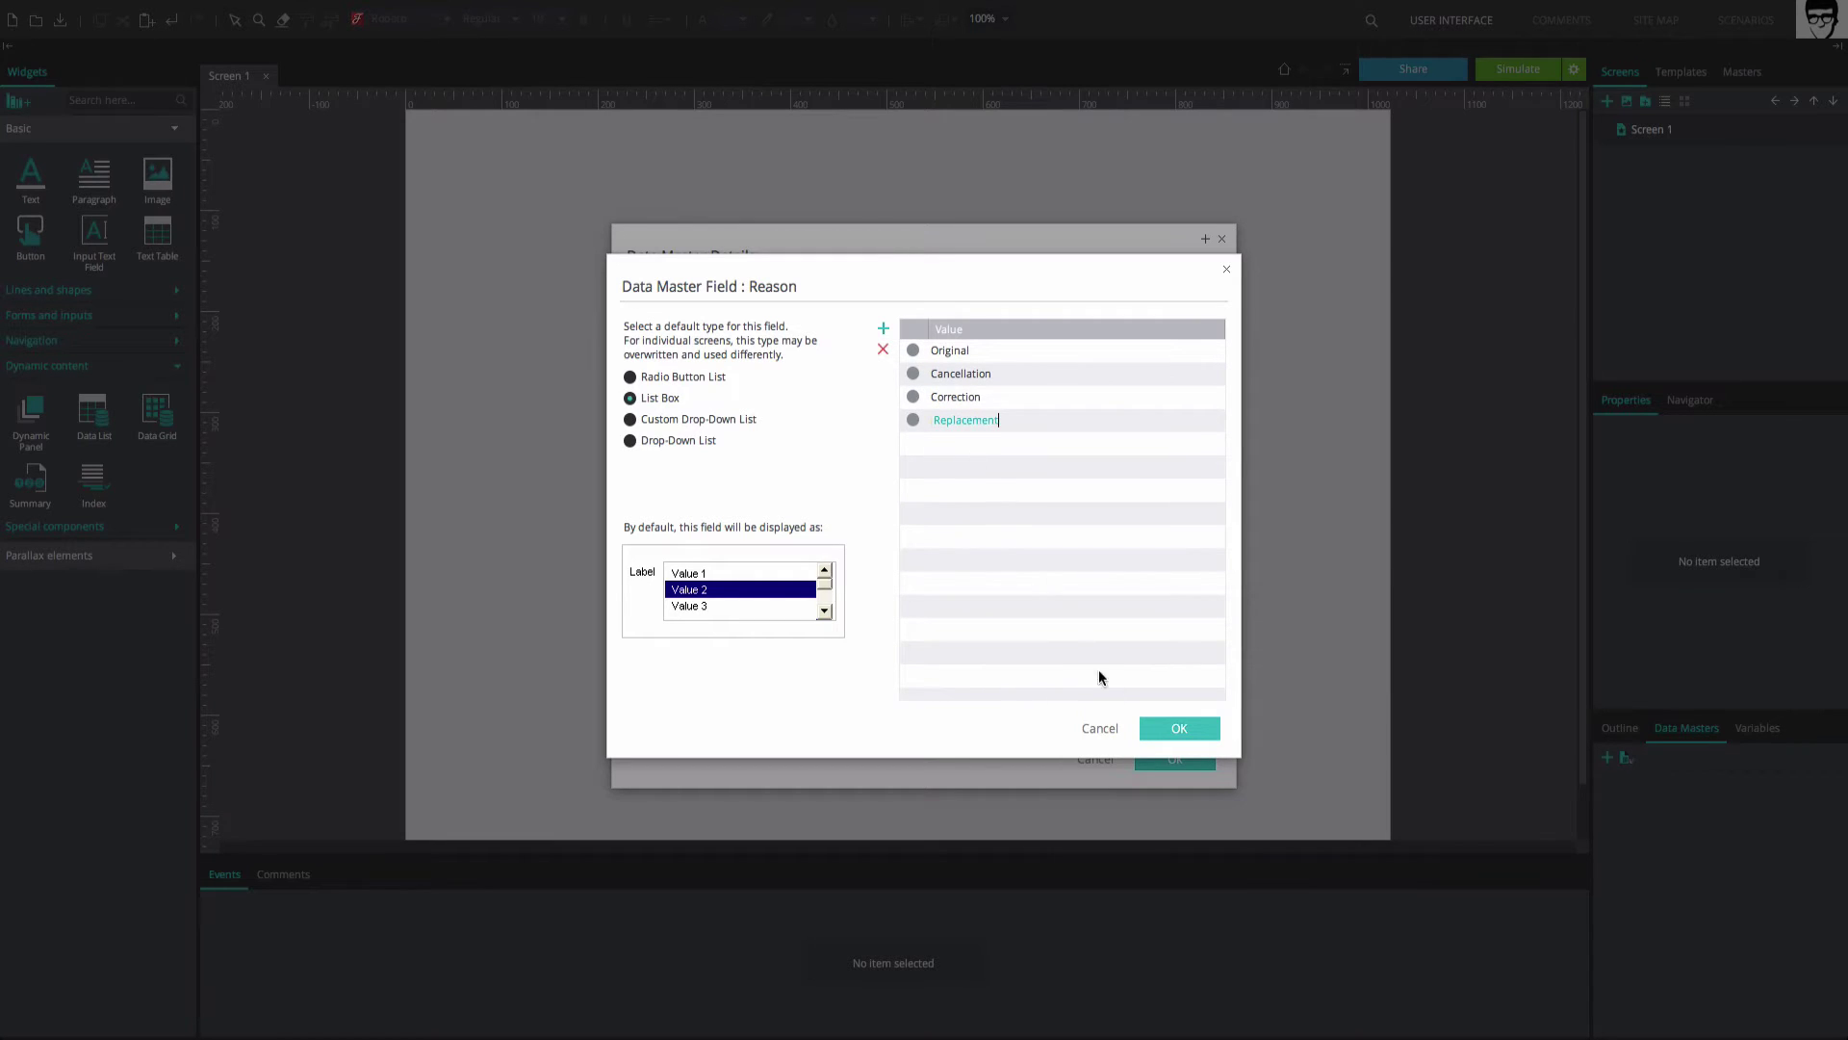
pyautogui.click(1145, 728)
pyautogui.click(1153, 758)
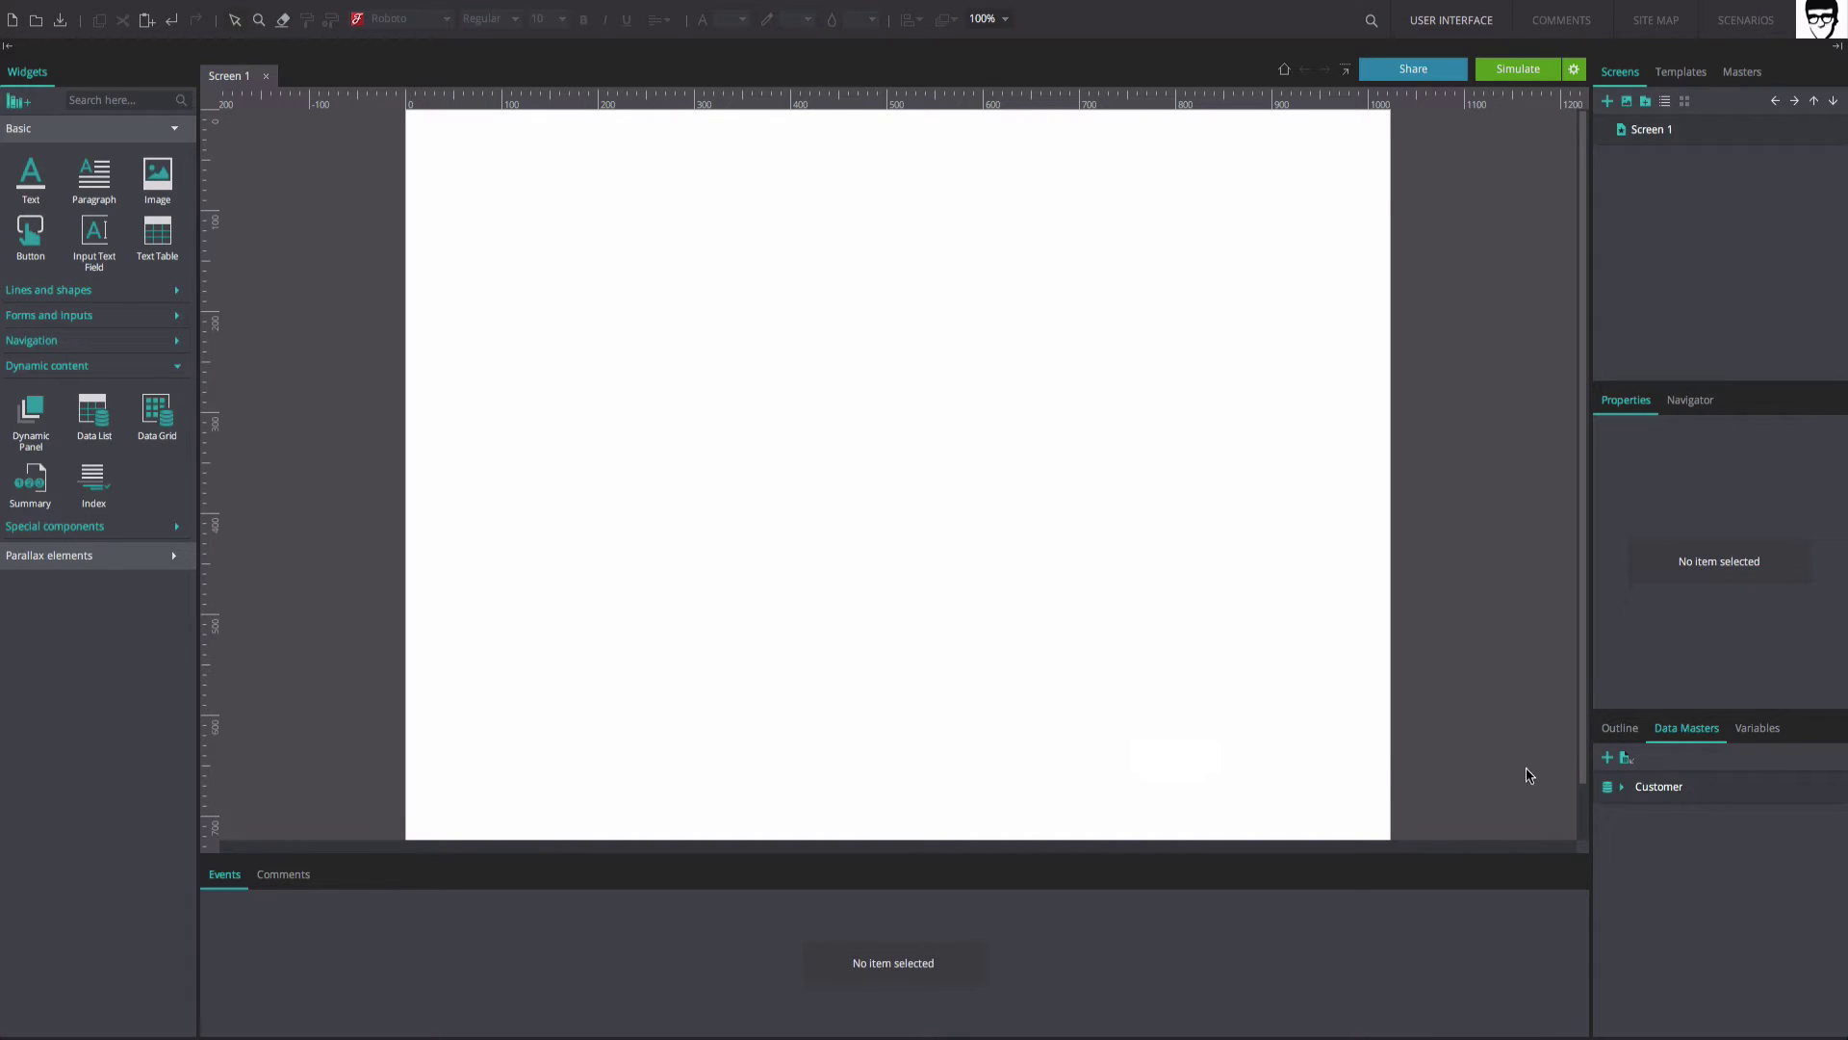
# Enter Customer records with a customer name, Status Passed and a Reason, and save them.
pyautogui.doubleClick(1641, 789)
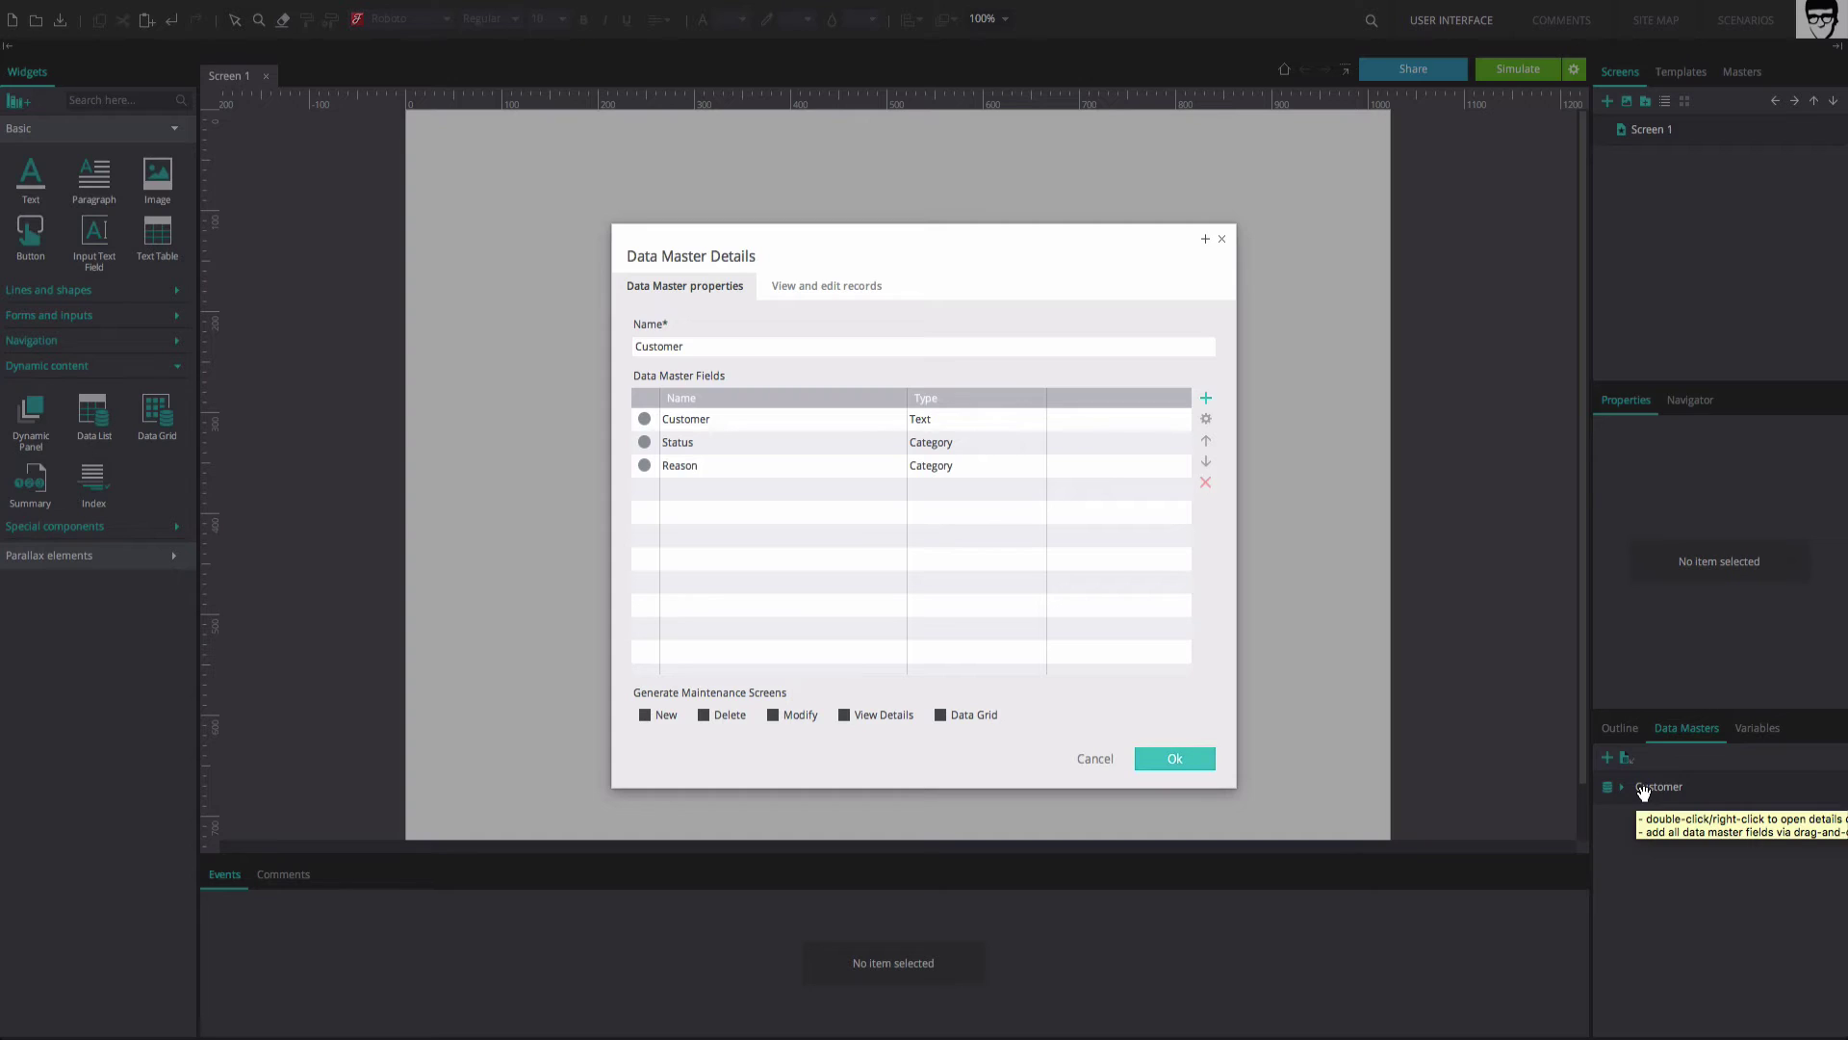
pyautogui.click(850, 291)
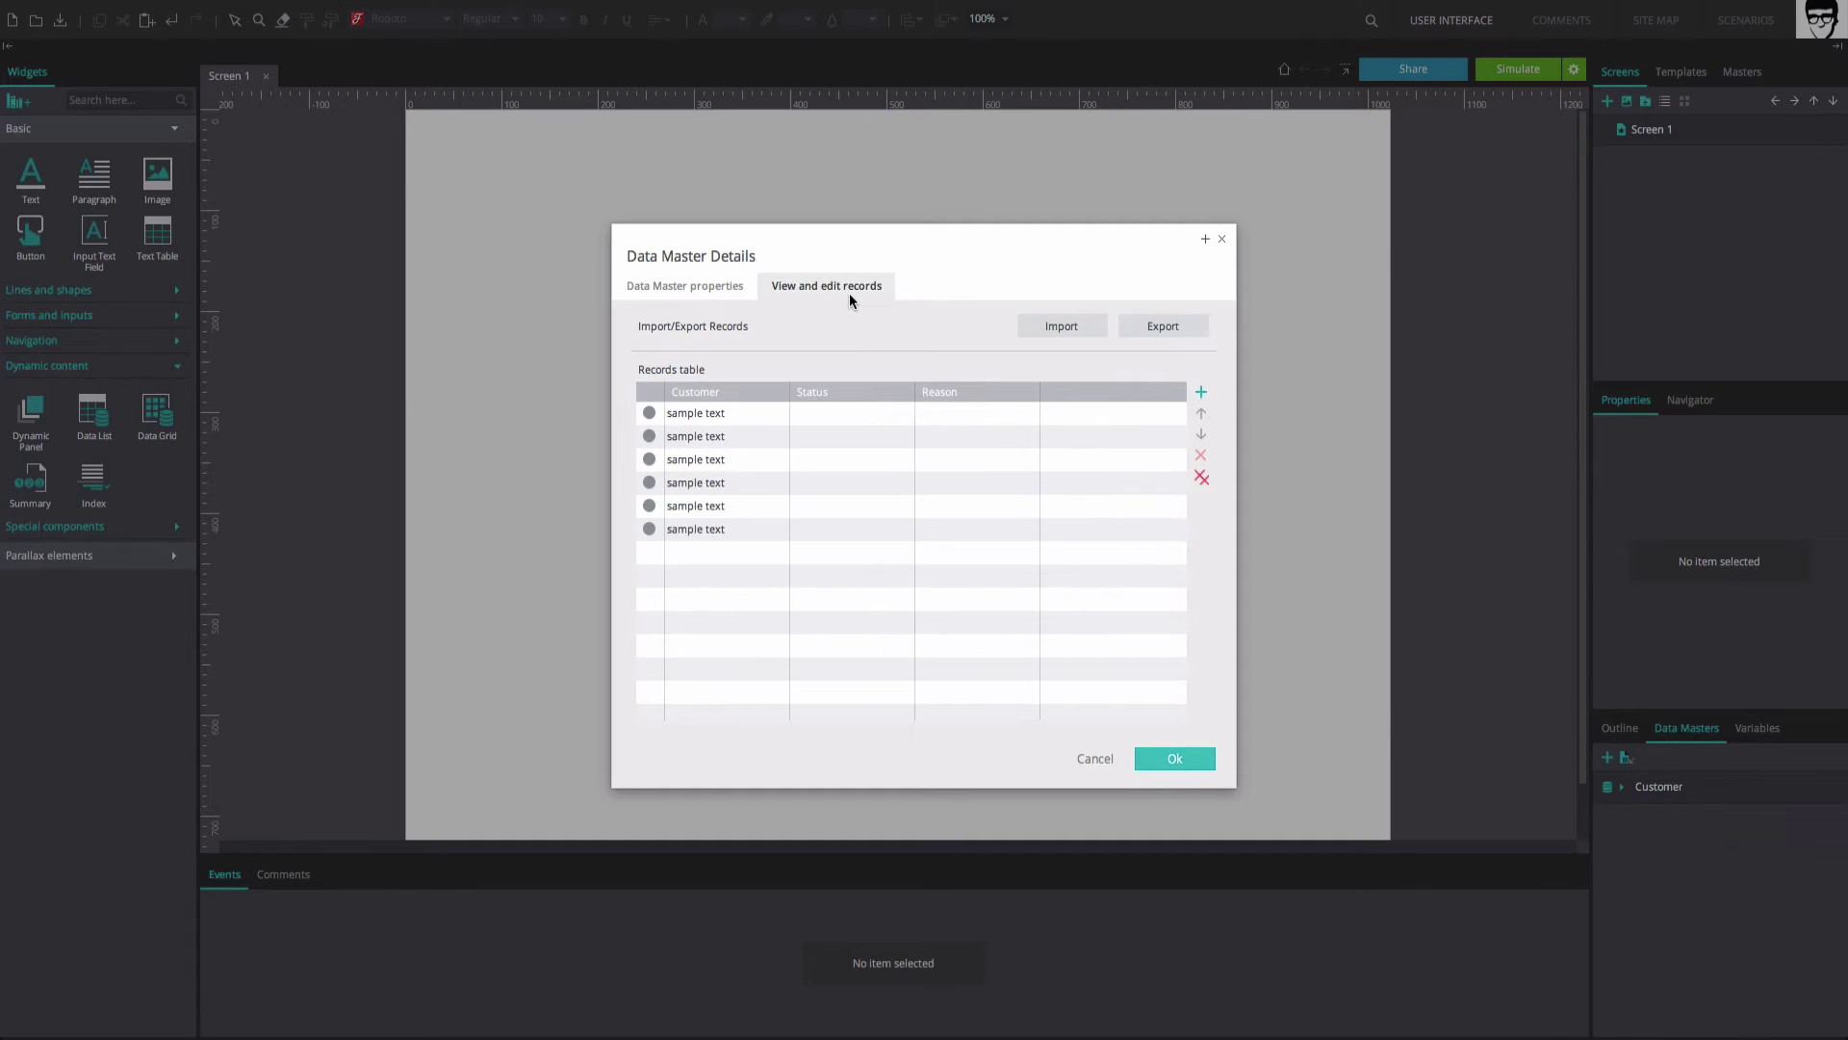
pyautogui.click(768, 414)
pyautogui.write('John Doe')
pyautogui.click(868, 414)
pyautogui.click(871, 461)
pyautogui.click(1013, 412)
pyautogui.click(970, 461)
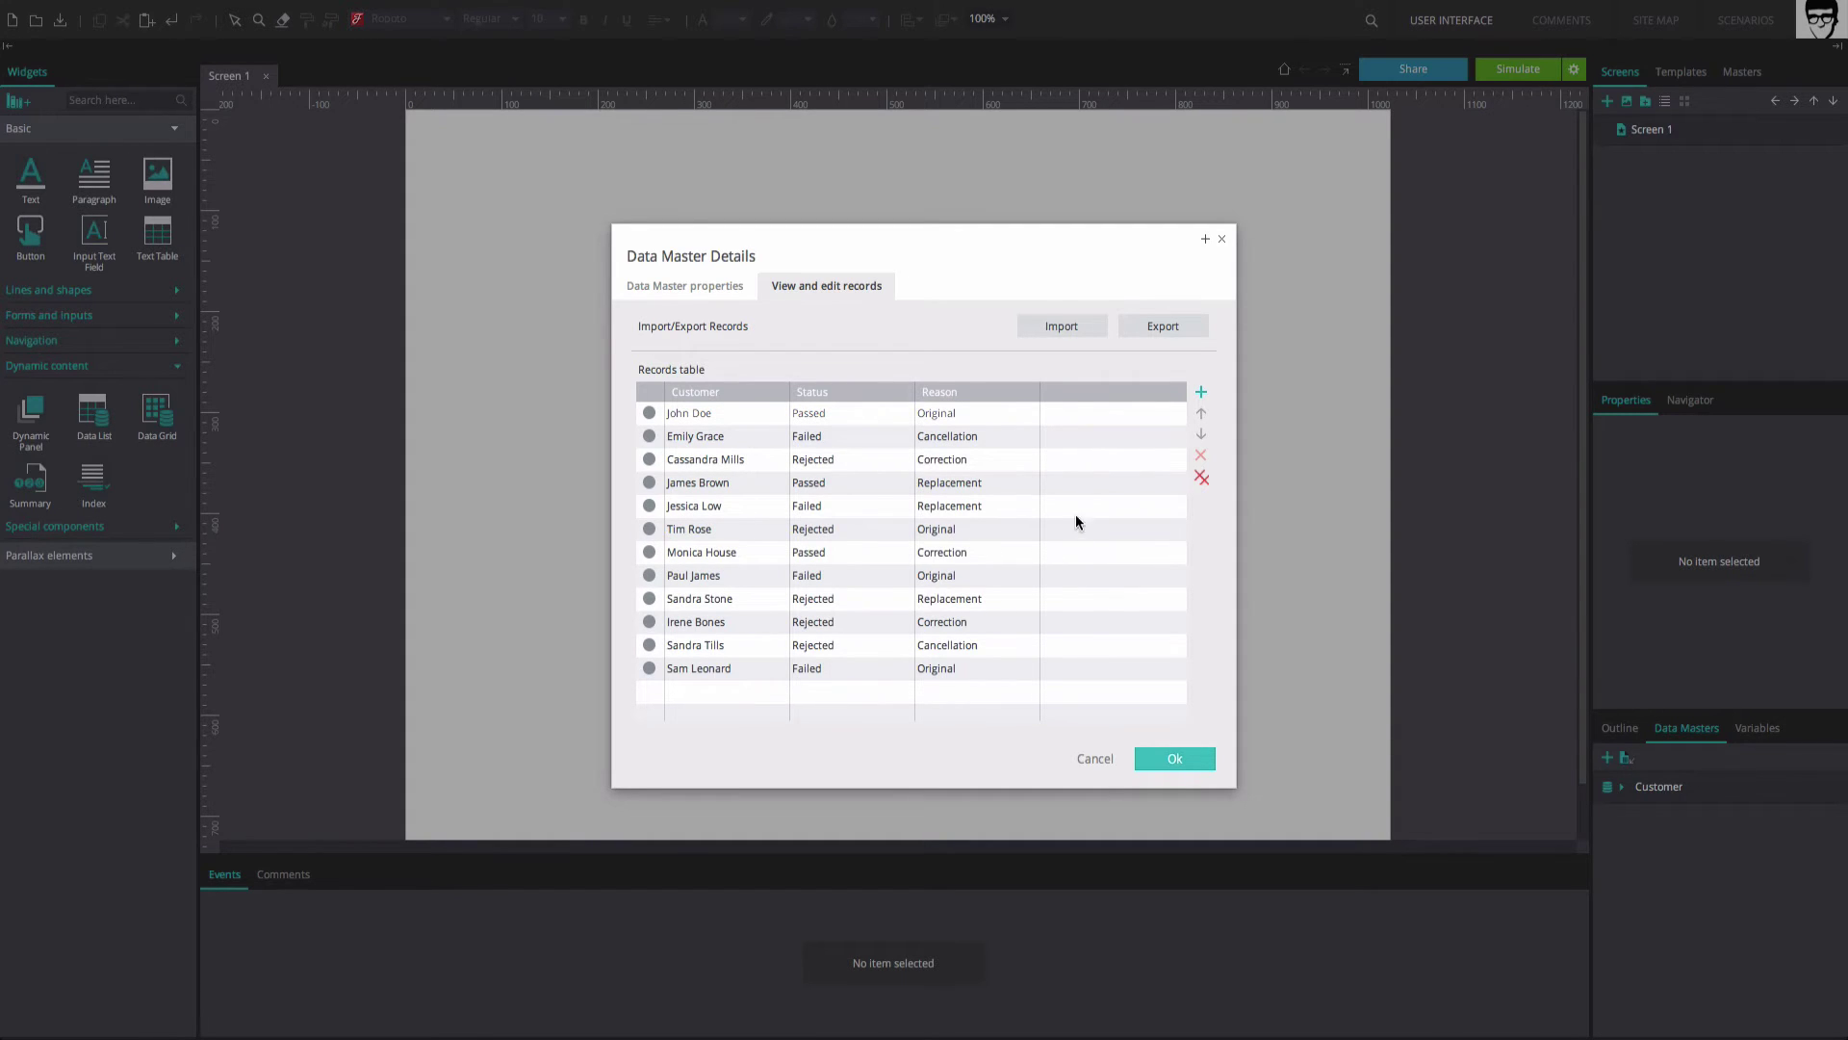
pyautogui.click(1140, 756)
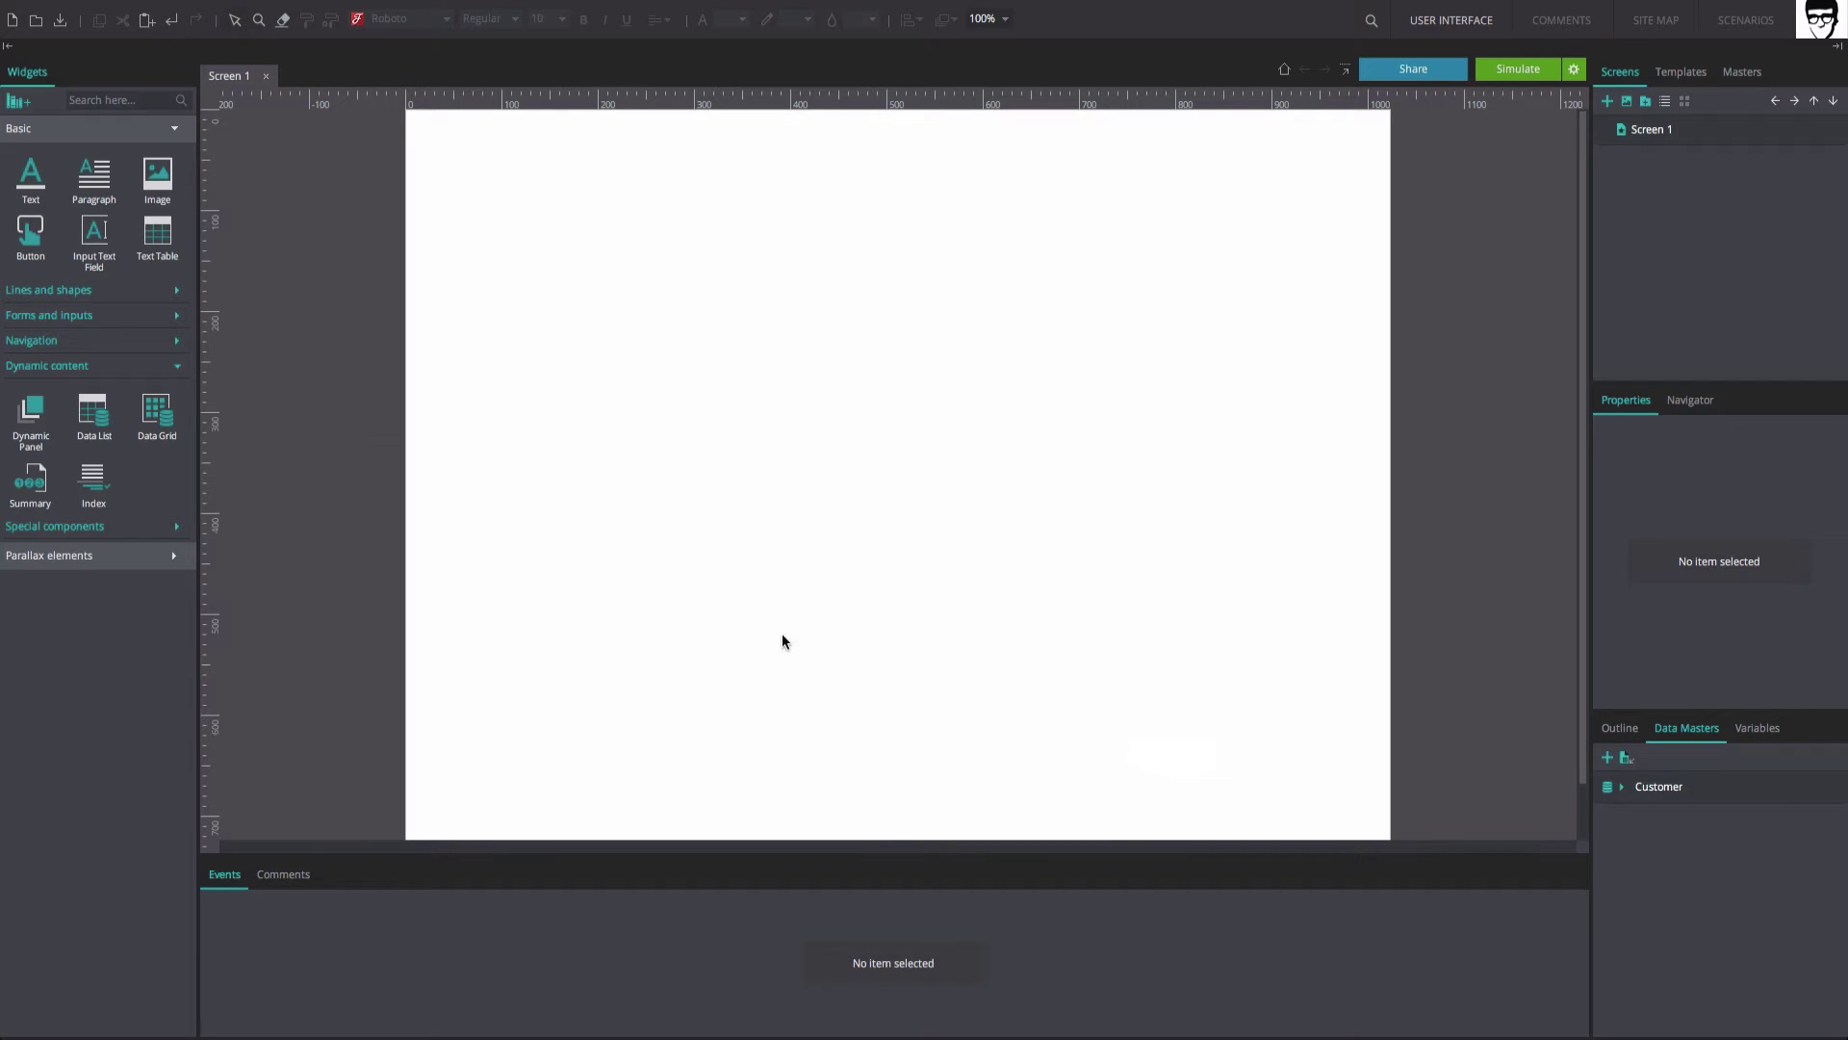
# Add a data list named Customer linked to the Customer master, including all three fields.
pyautogui.doubleClick(93, 414)
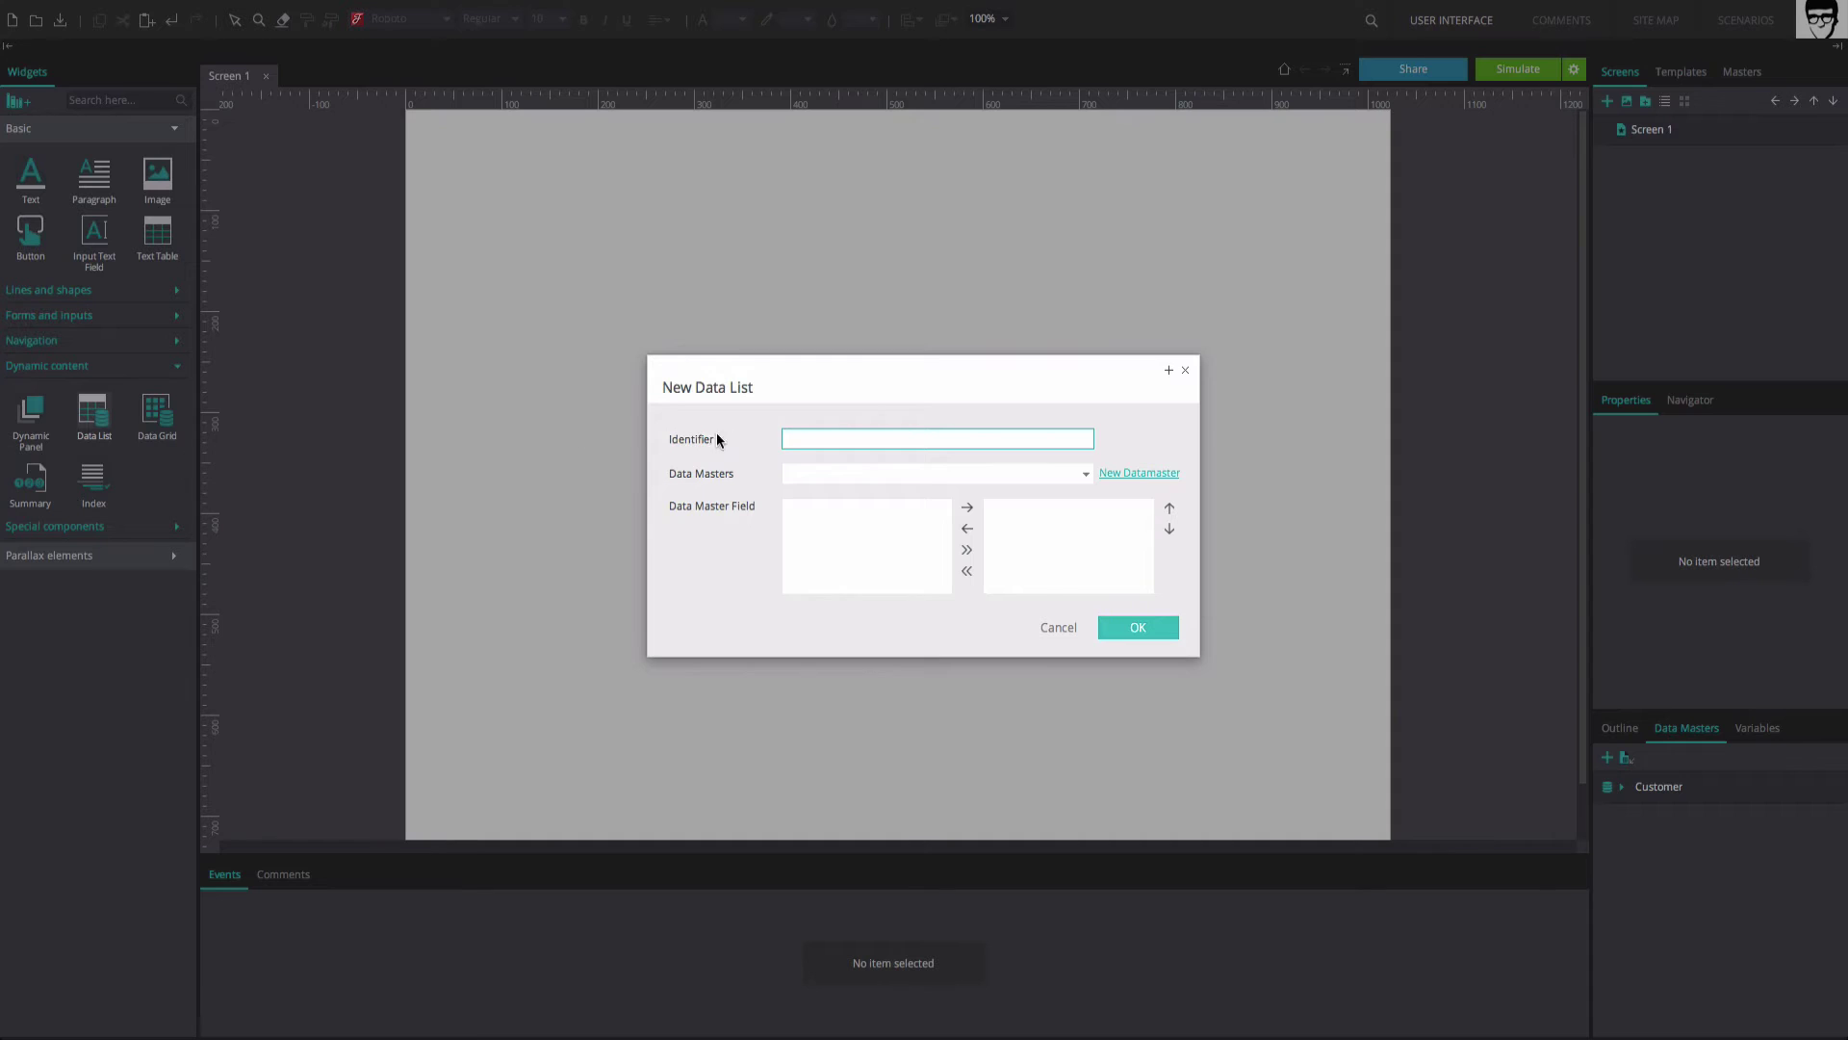
pyautogui.write('Customer')
pyautogui.click(1086, 474)
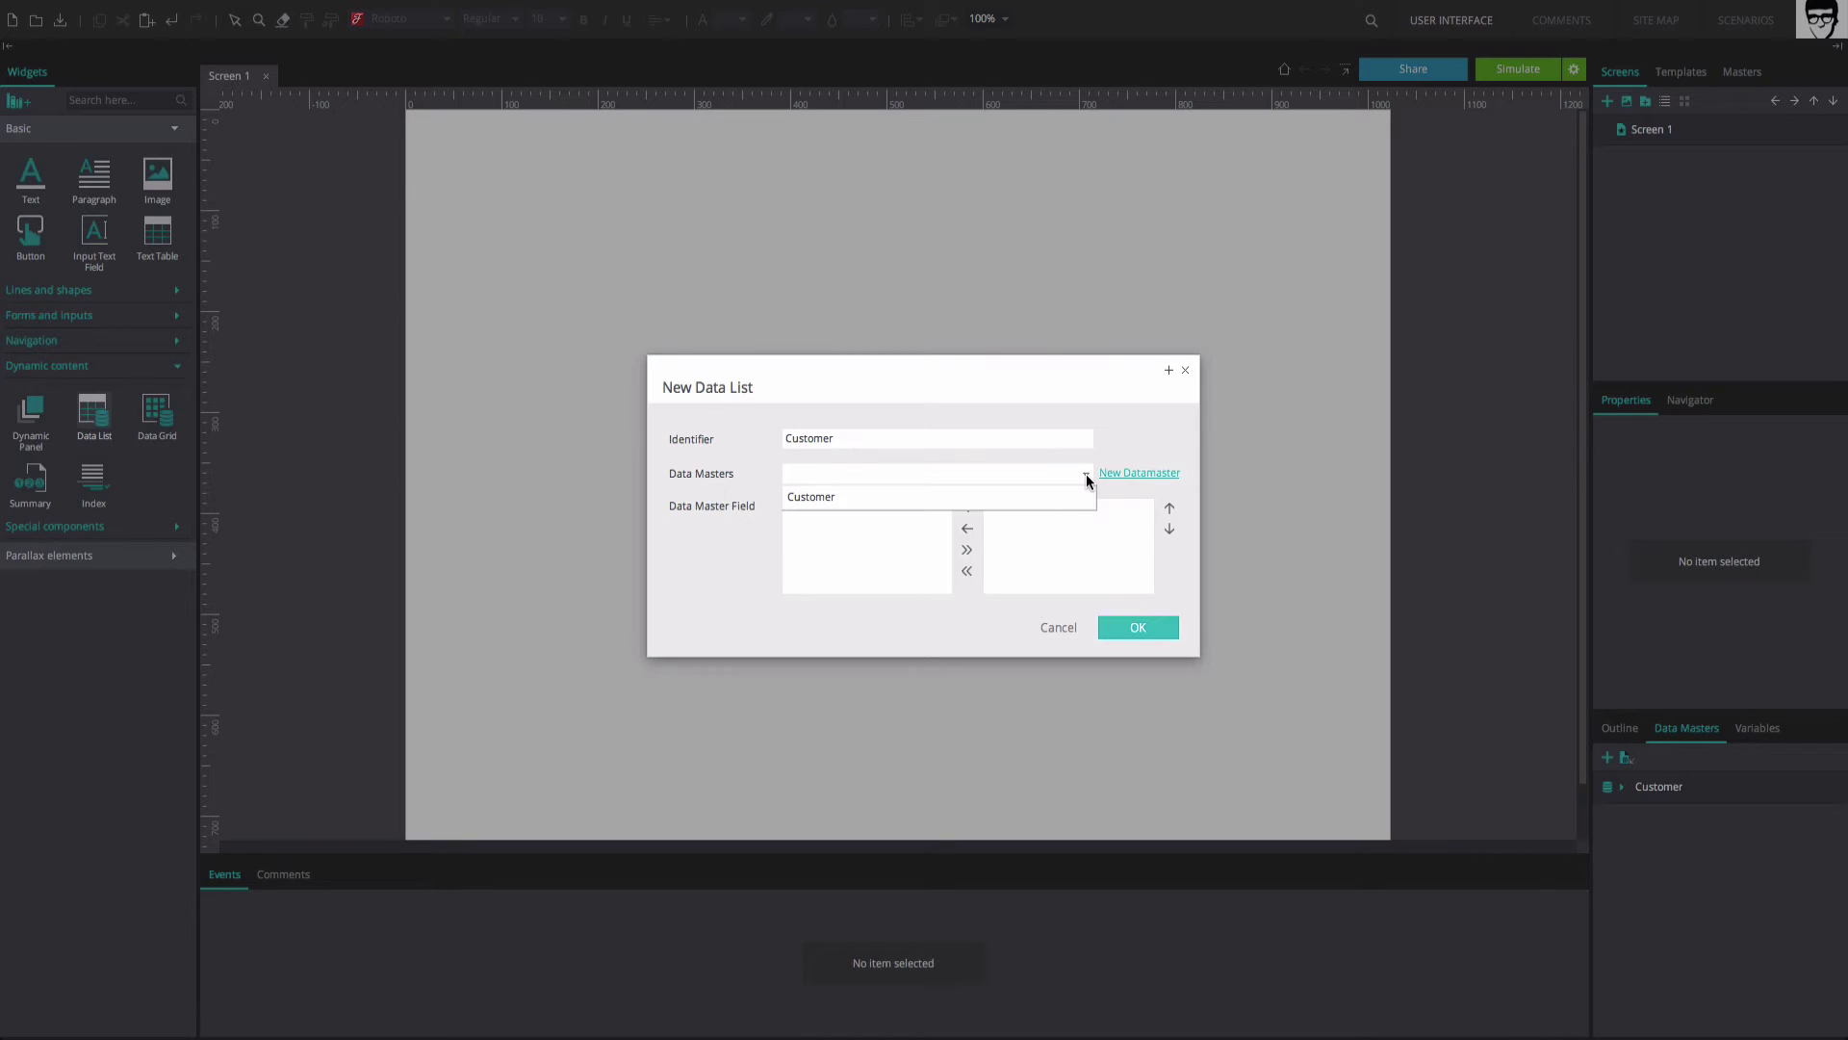
pyautogui.click(1082, 491)
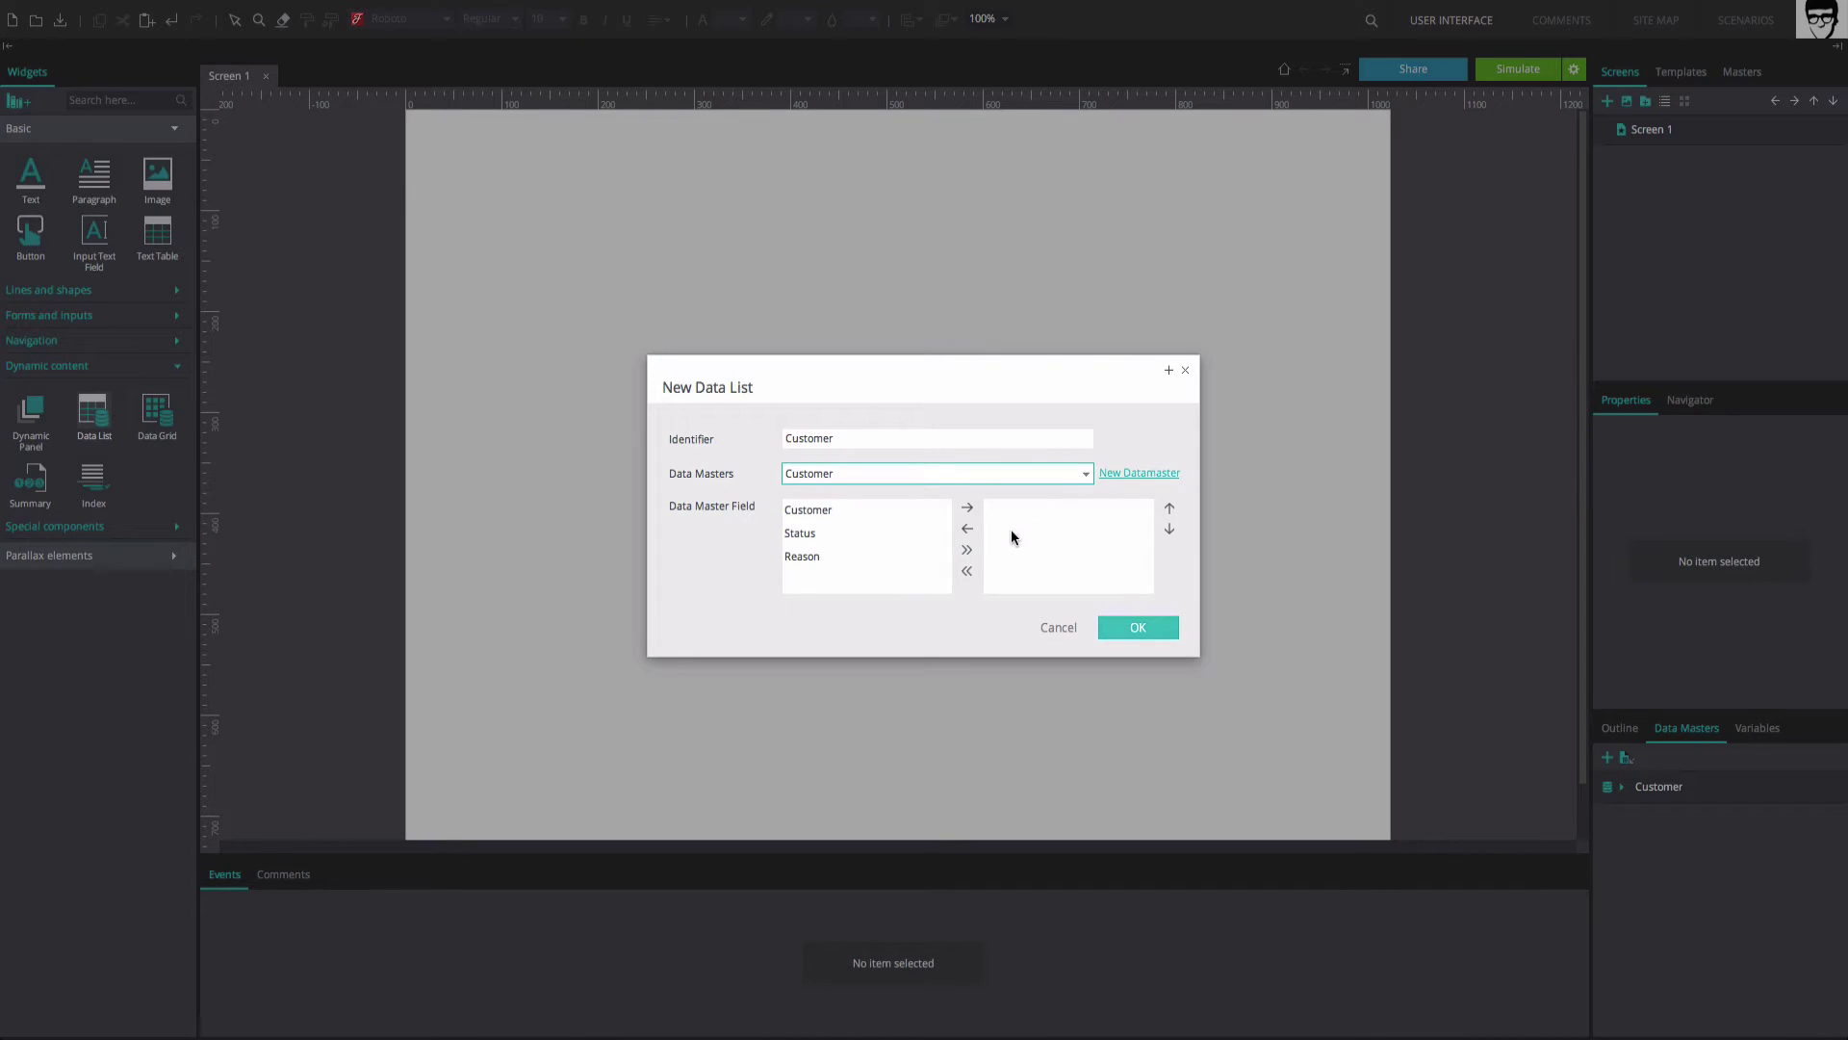
pyautogui.click(967, 552)
pyautogui.click(1109, 627)
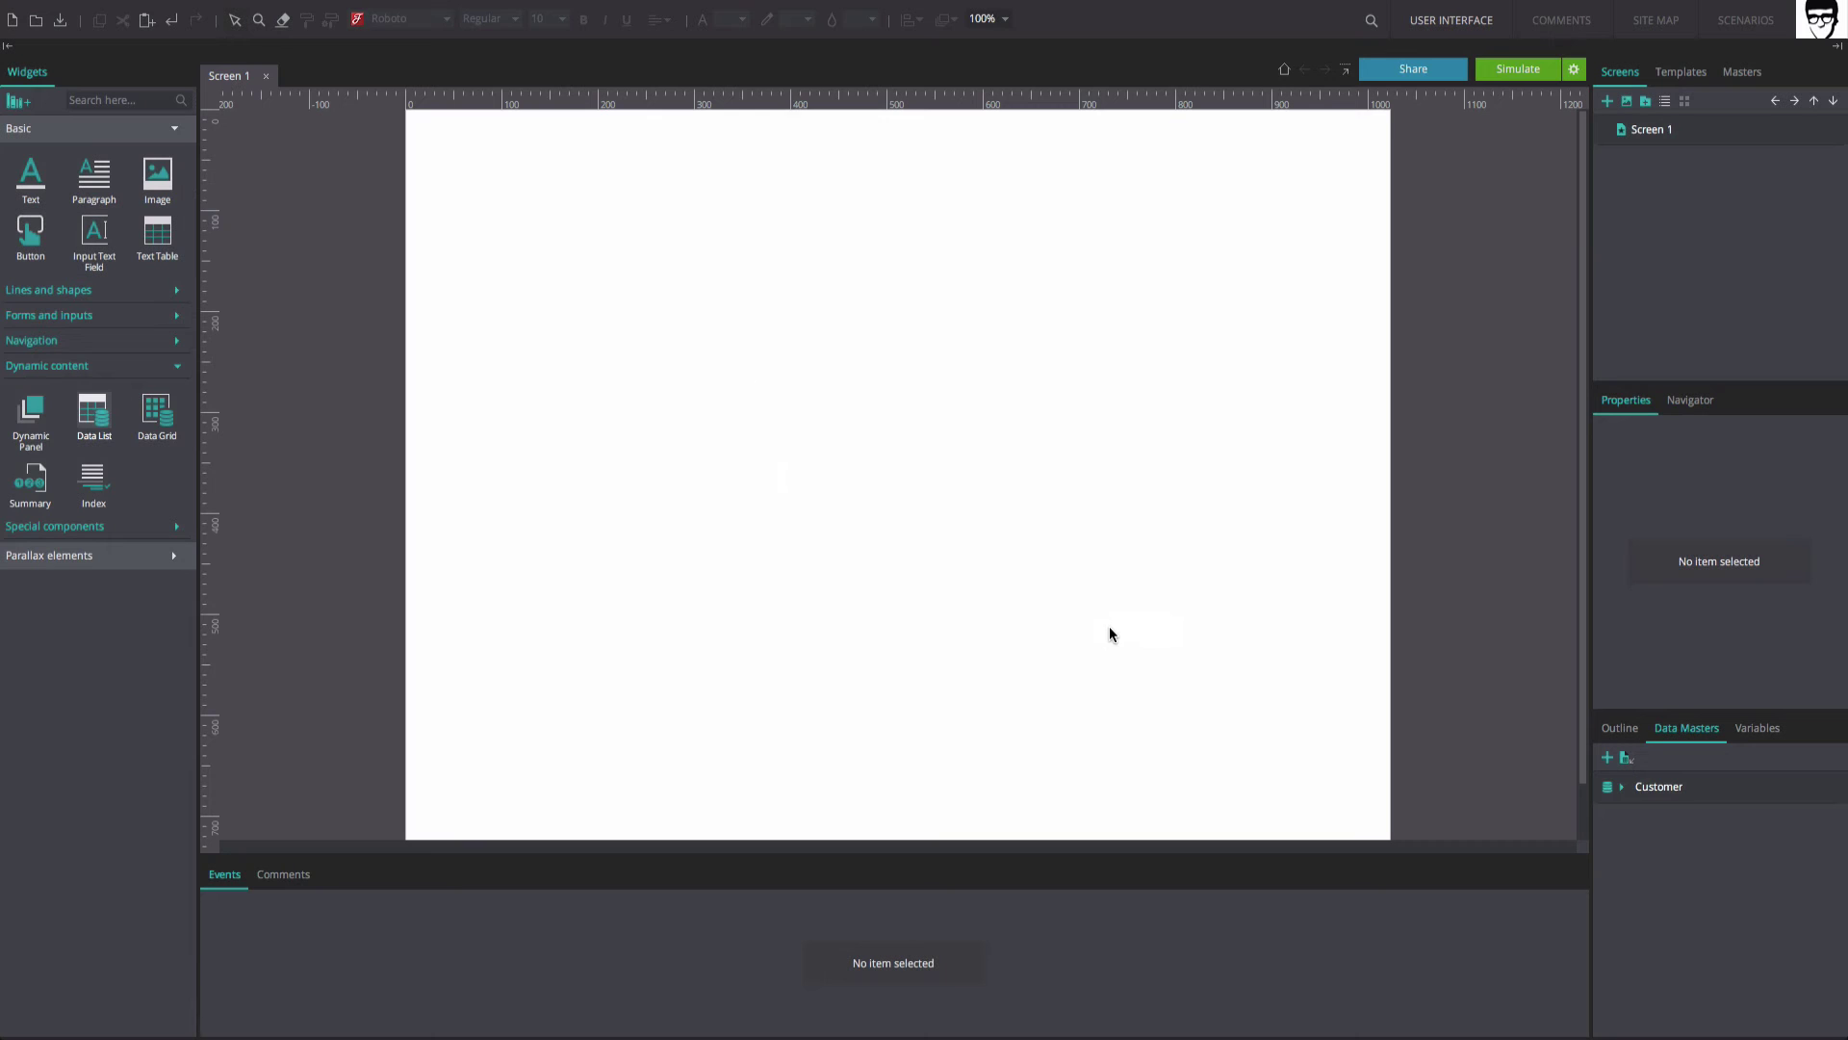
# Place the Customer data list with Status radio options and a Reason list above it, plus a button.
pyautogui.click(572, 338)
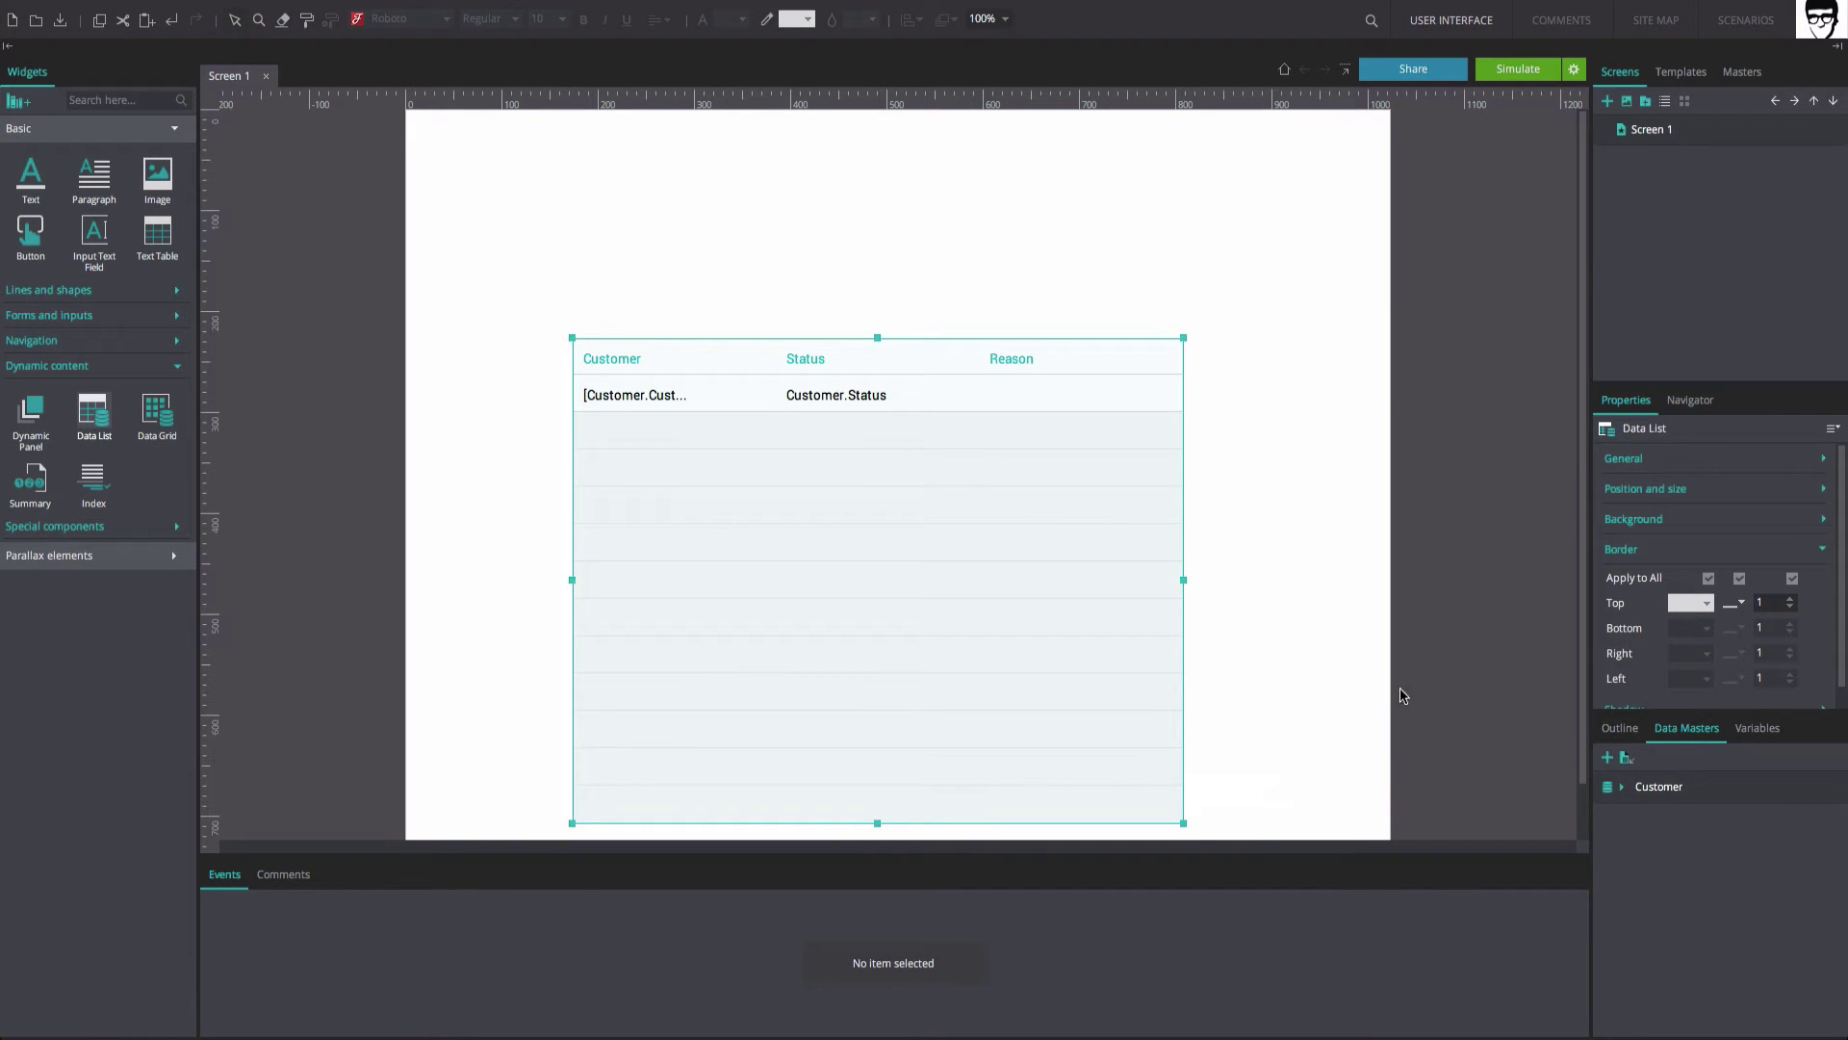
pyautogui.click(1622, 786)
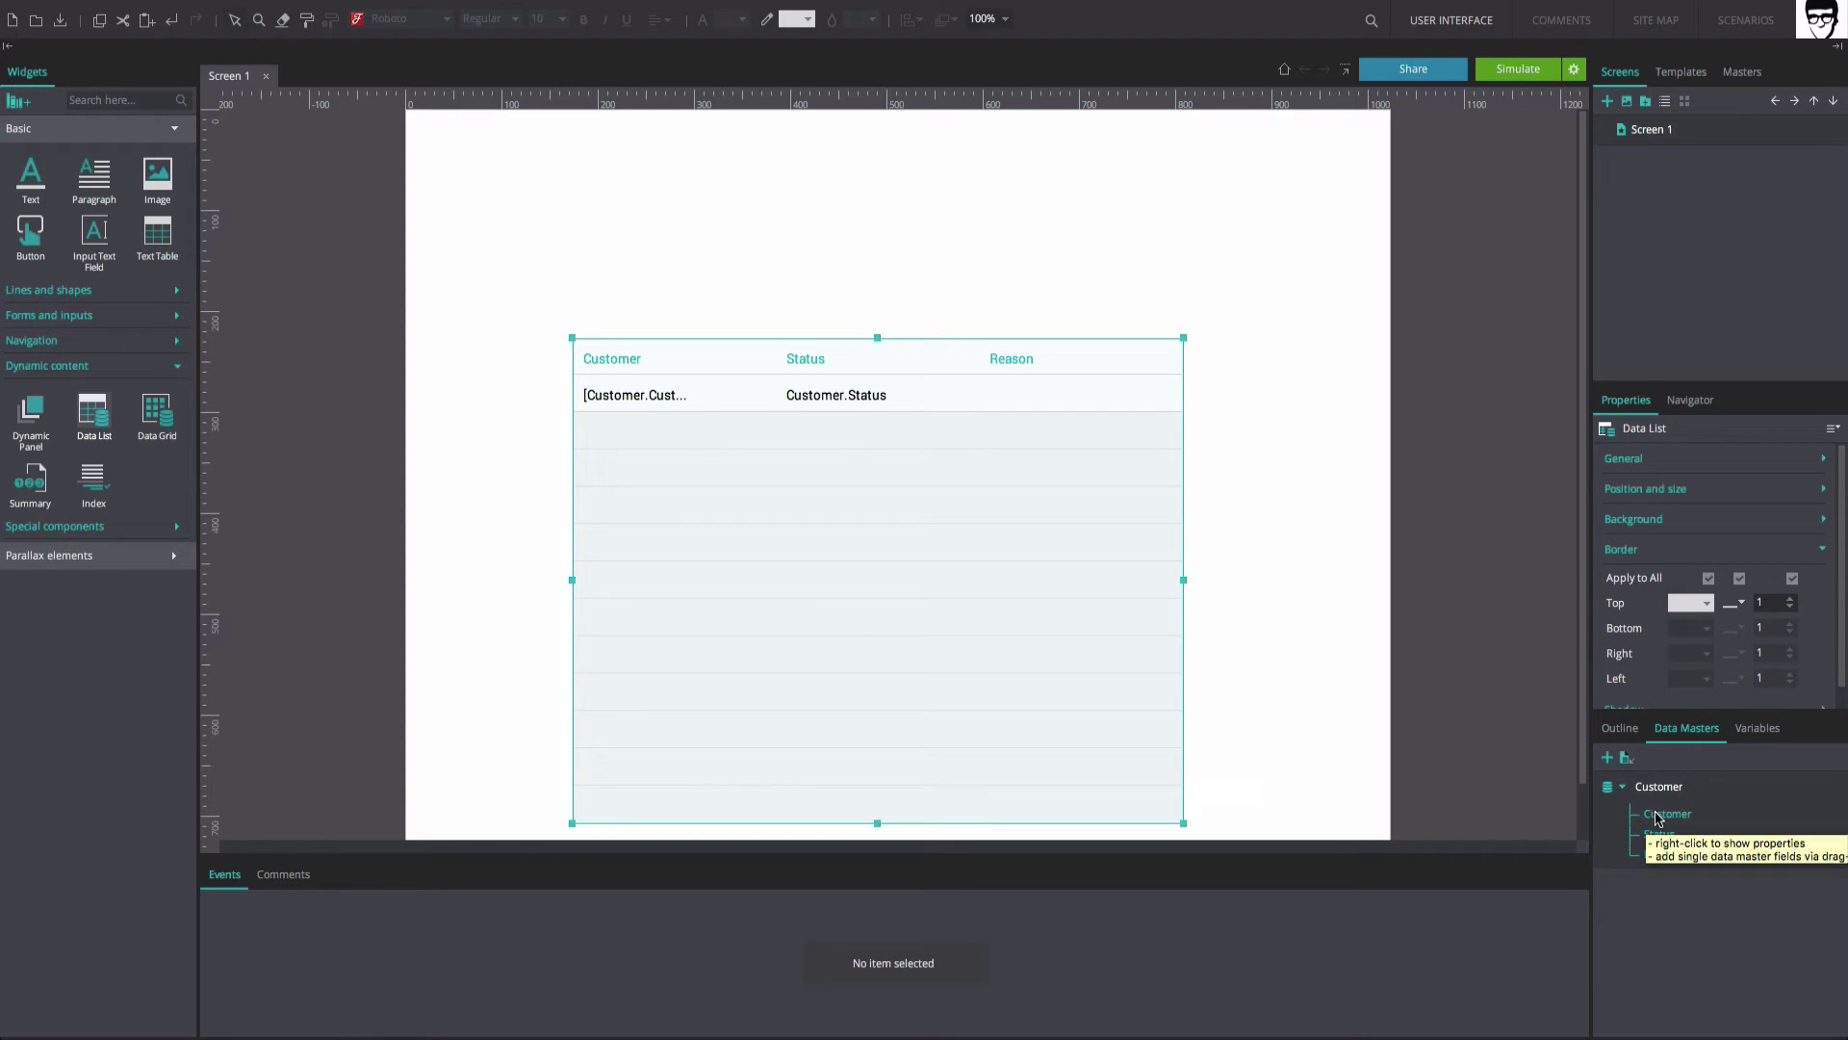
pyautogui.moveTo(1658, 853); pyautogui.dragTo(567, 182)
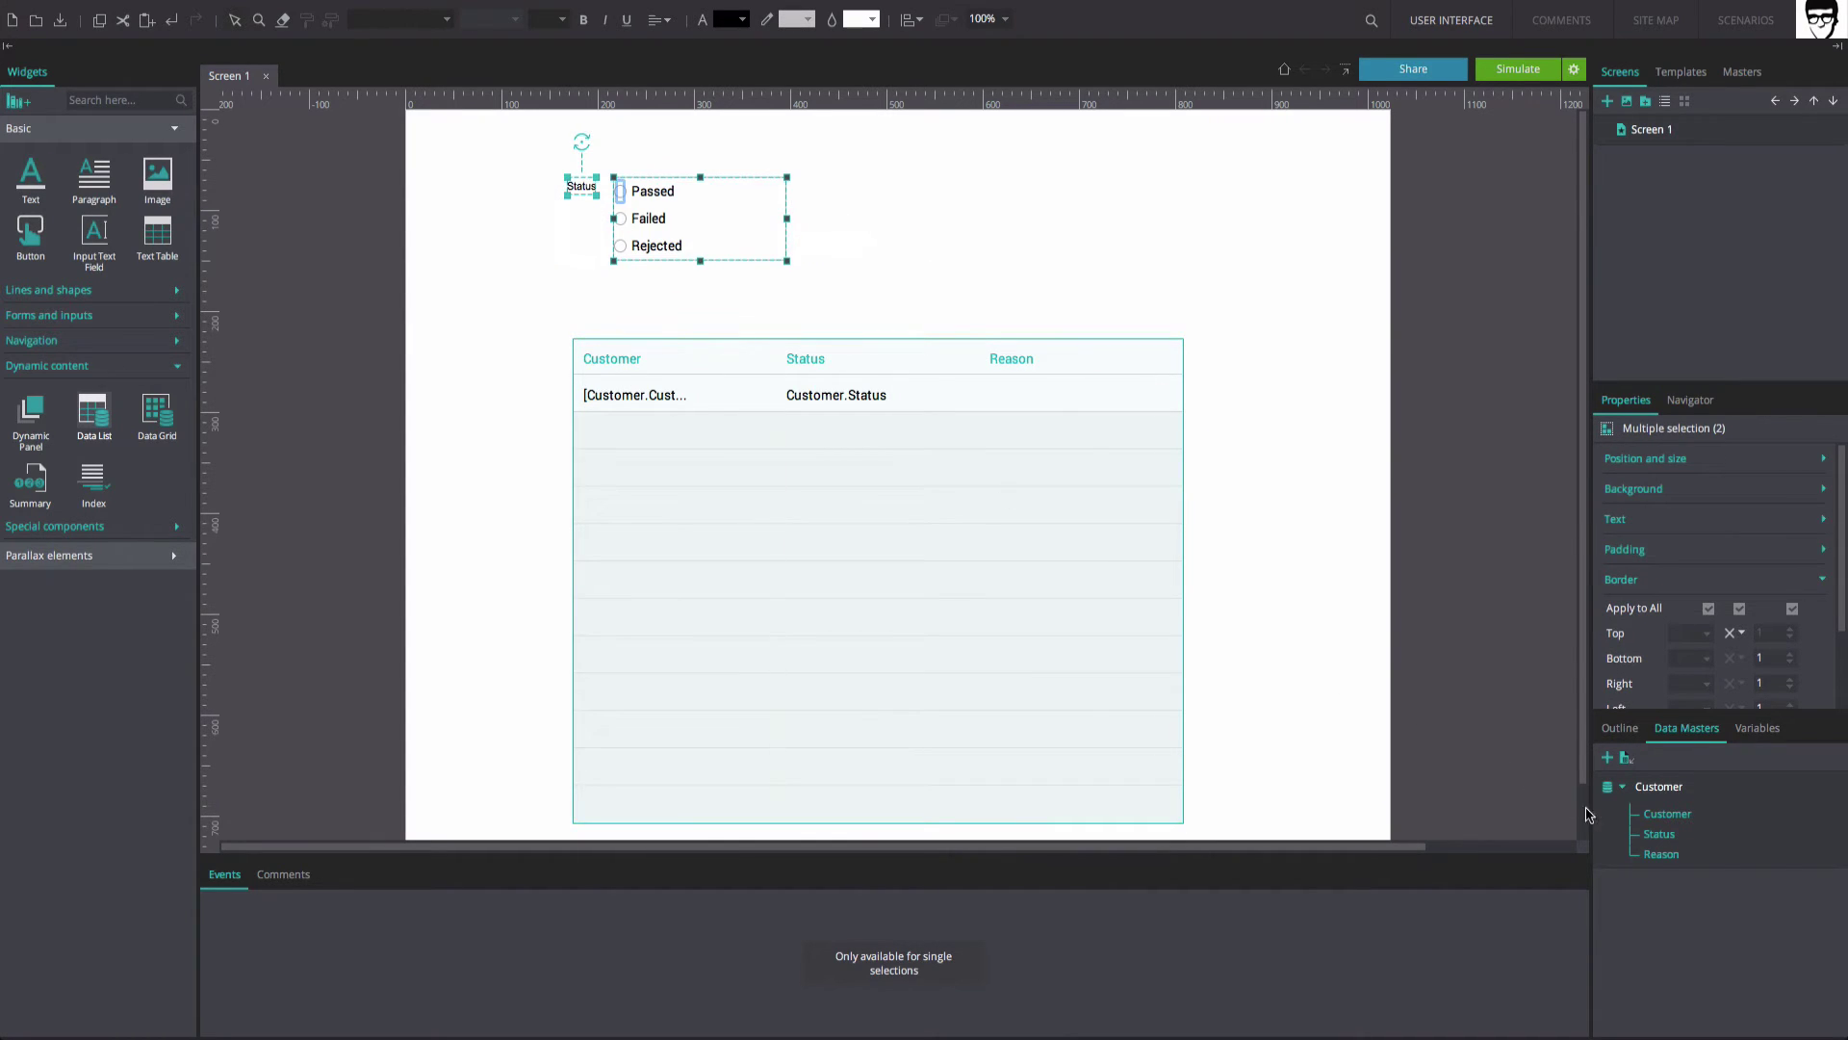
pyautogui.click(1663, 856)
pyautogui.moveTo(1662, 856); pyautogui.dragTo(821, 182)
pyautogui.click(838, 186)
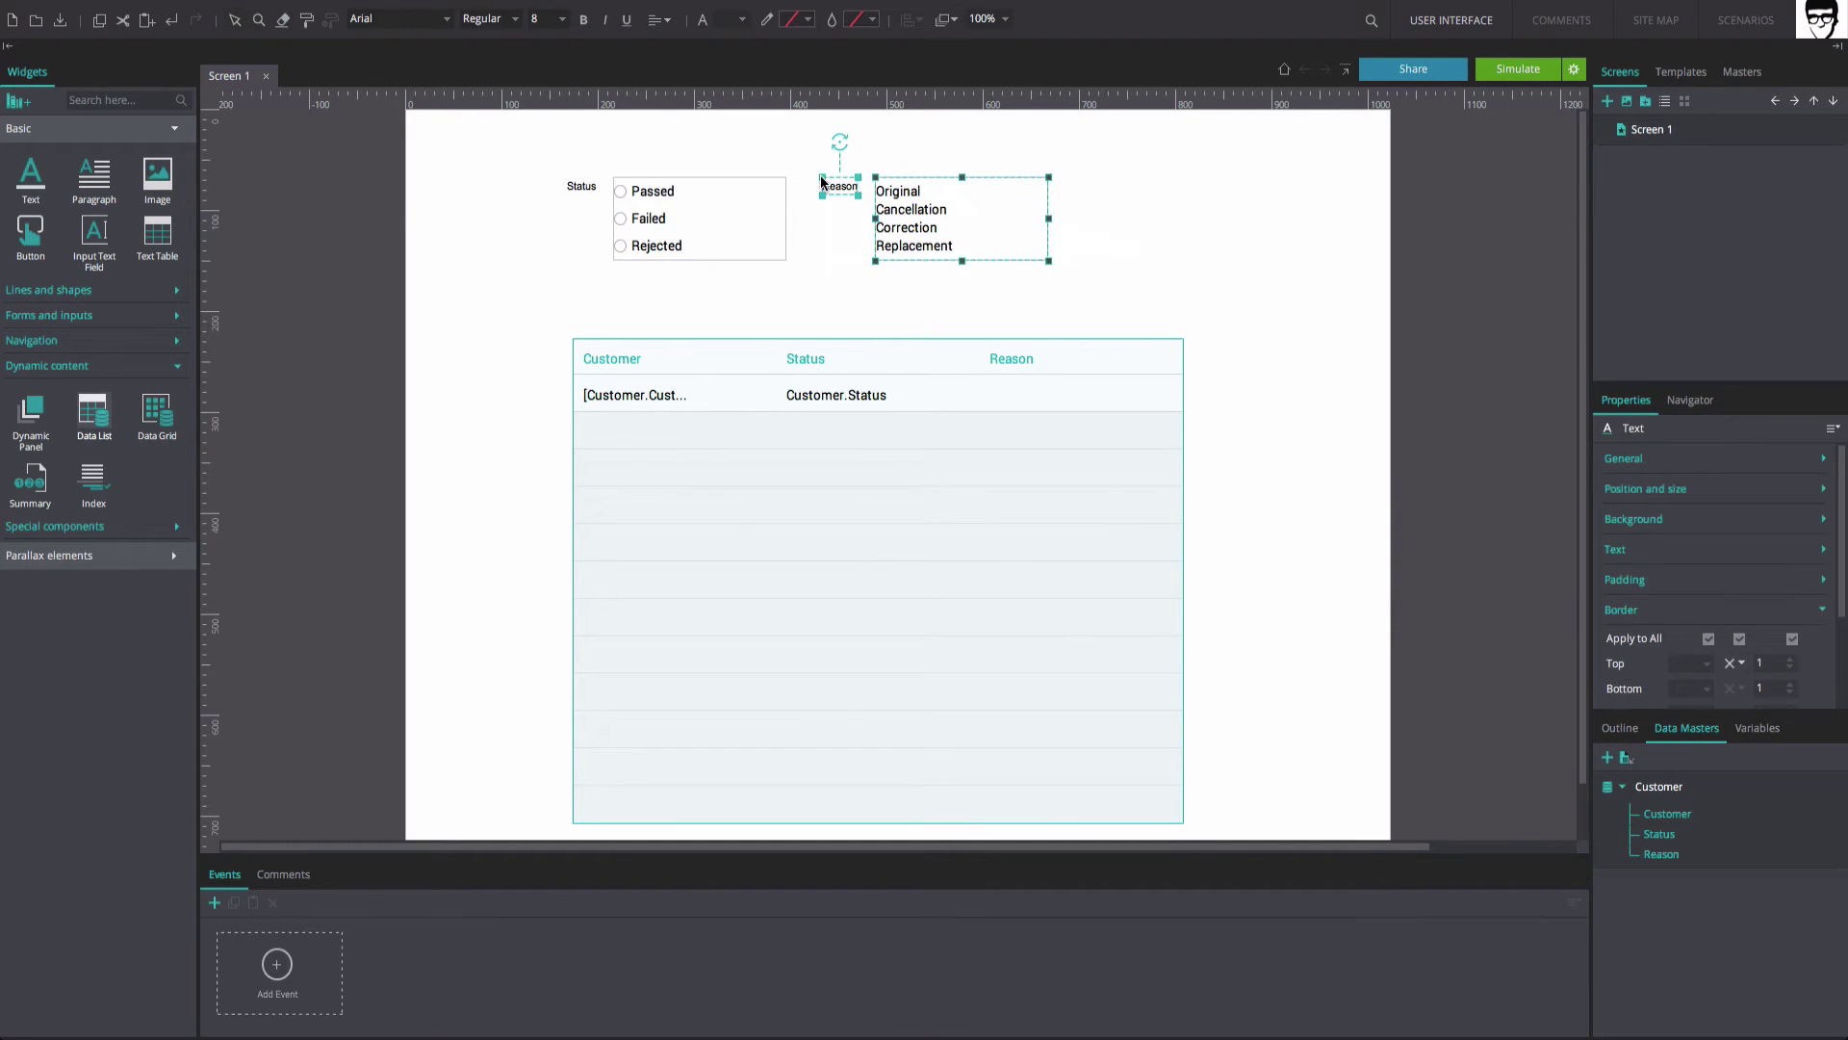
pyautogui.click(848, 256)
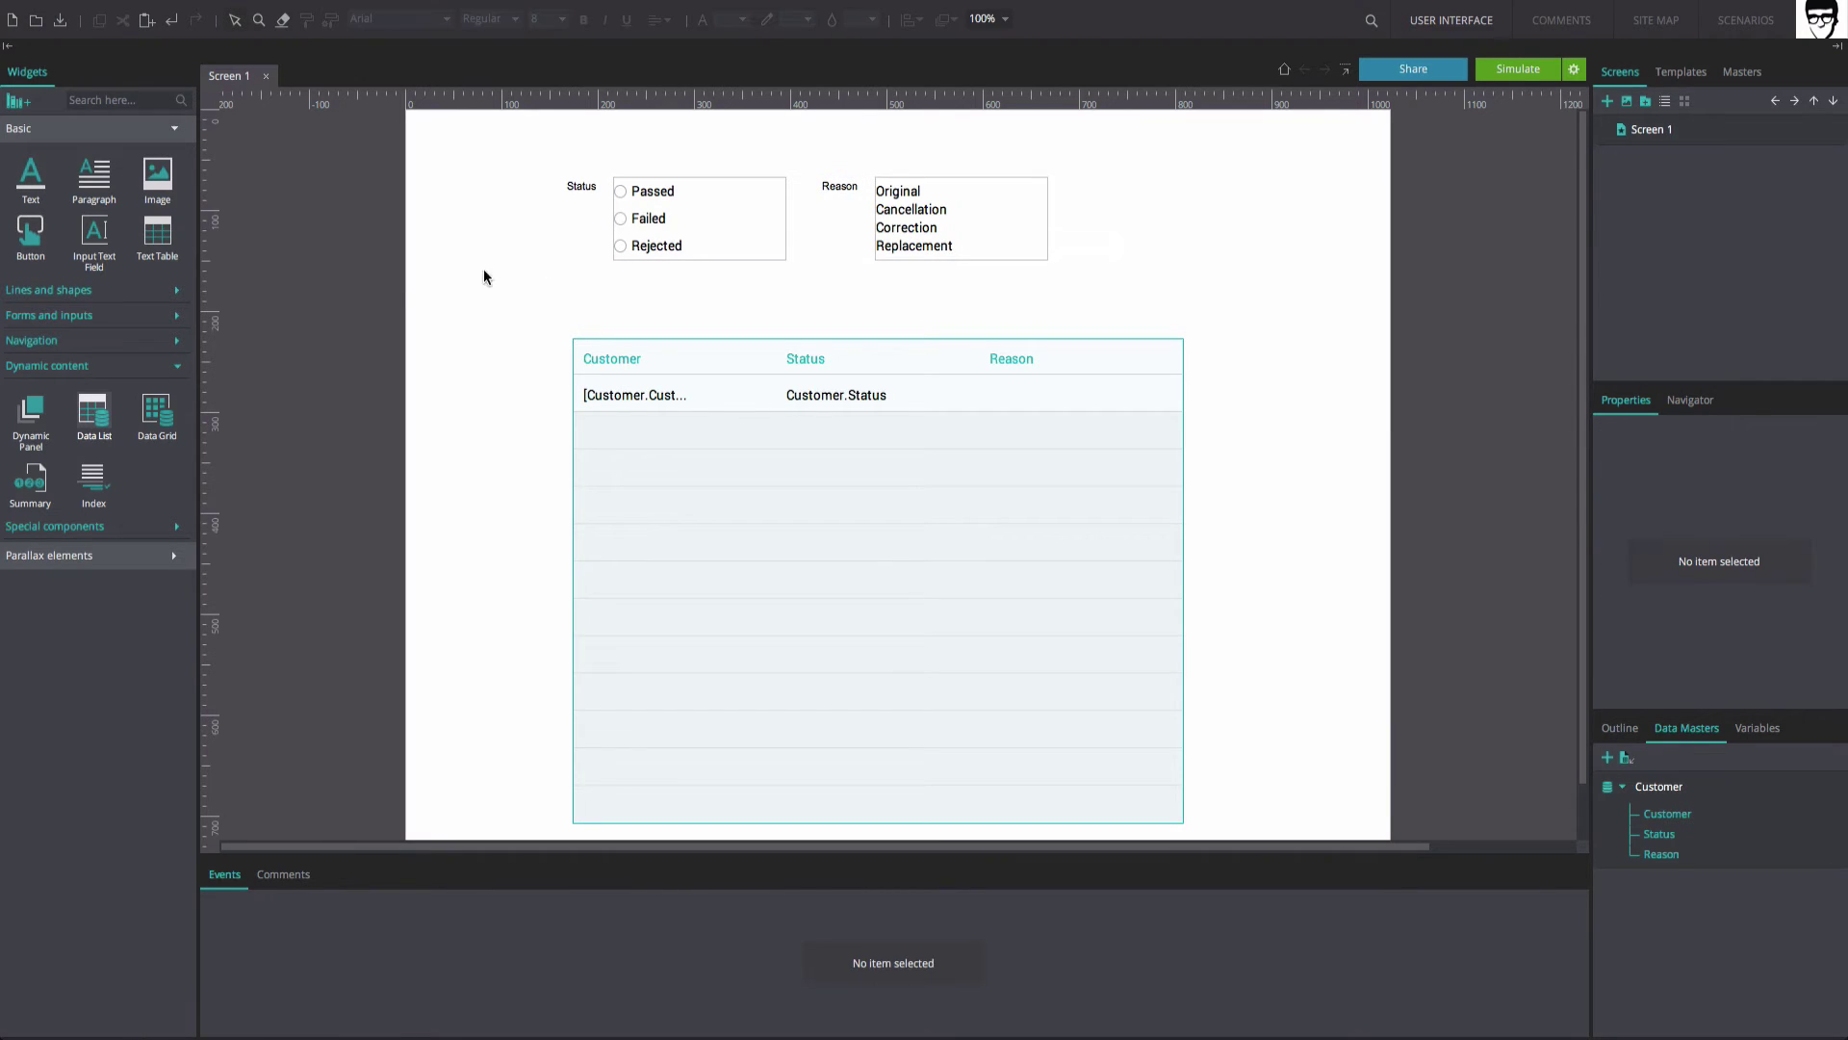
pyautogui.moveTo(38, 241); pyautogui.dragTo(1112, 190)
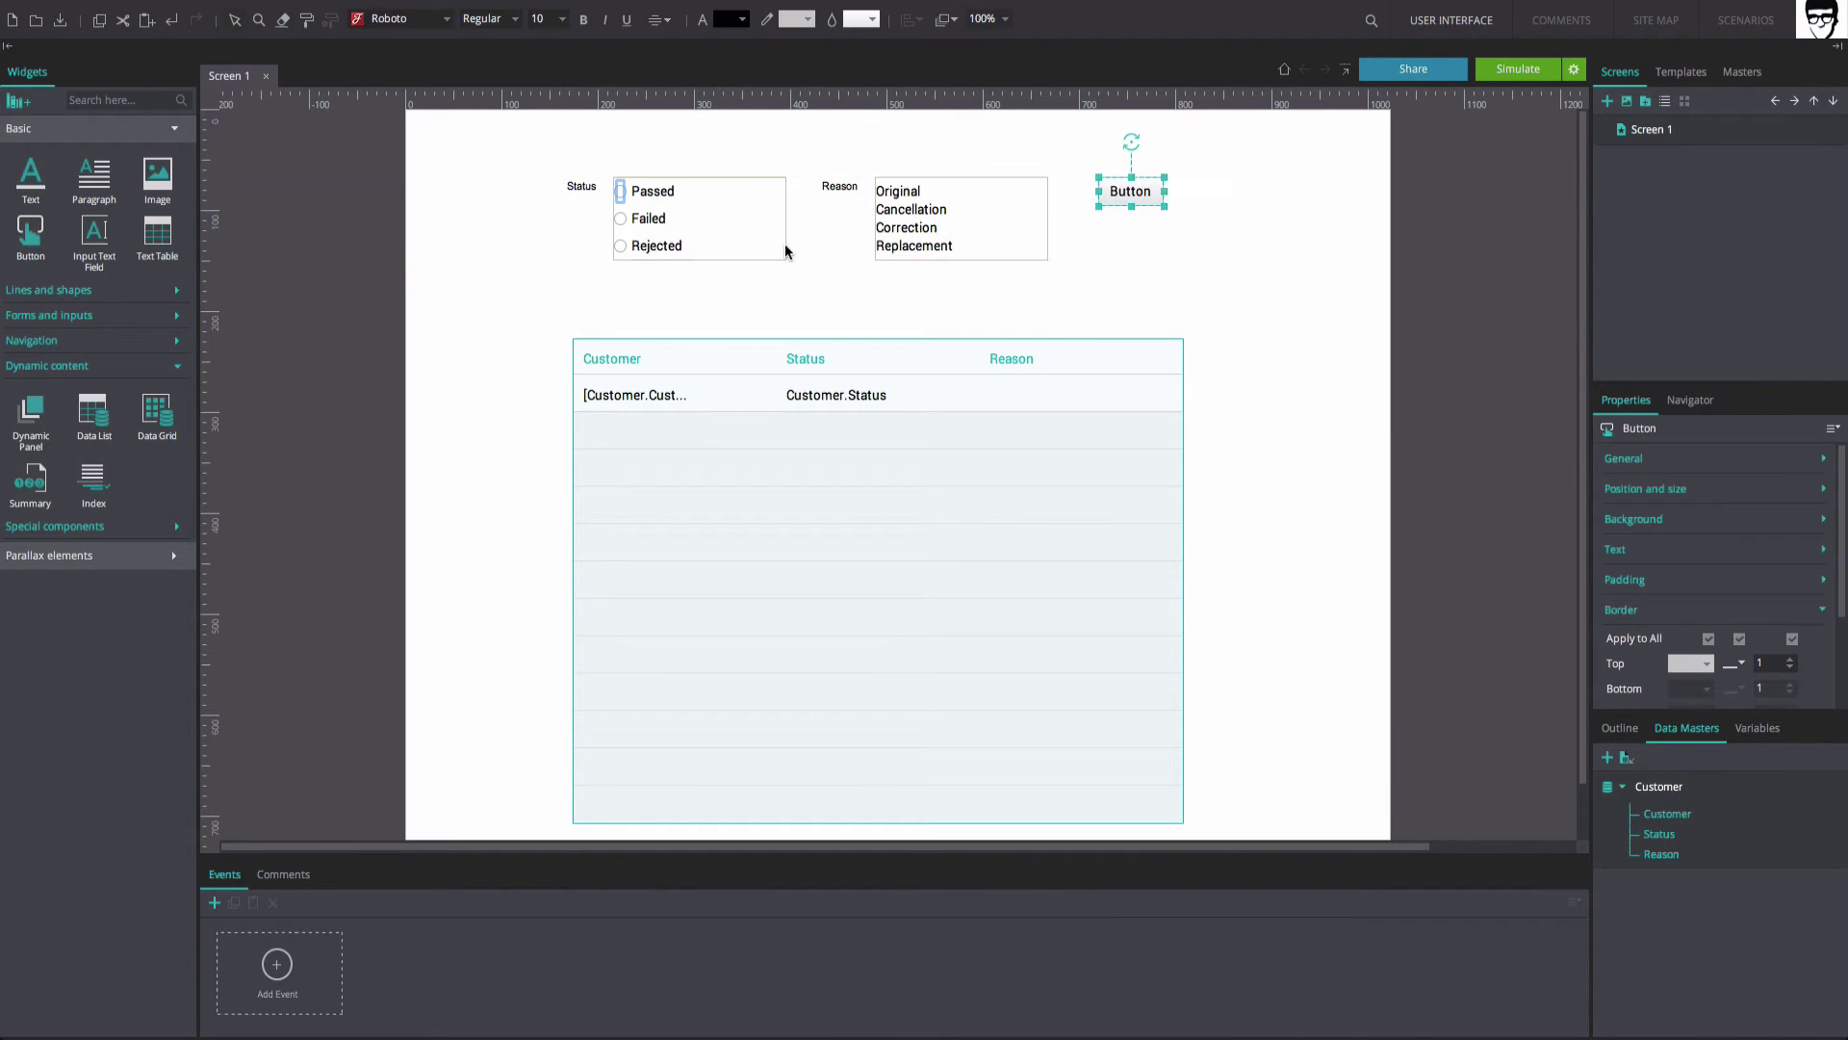
# Add a second button and label the two buttons Search and Clear.
pyautogui.moveTo(44, 243); pyautogui.dragTo(1104, 235)
pyautogui.click(1133, 196)
pyautogui.doubleClick(1133, 196)
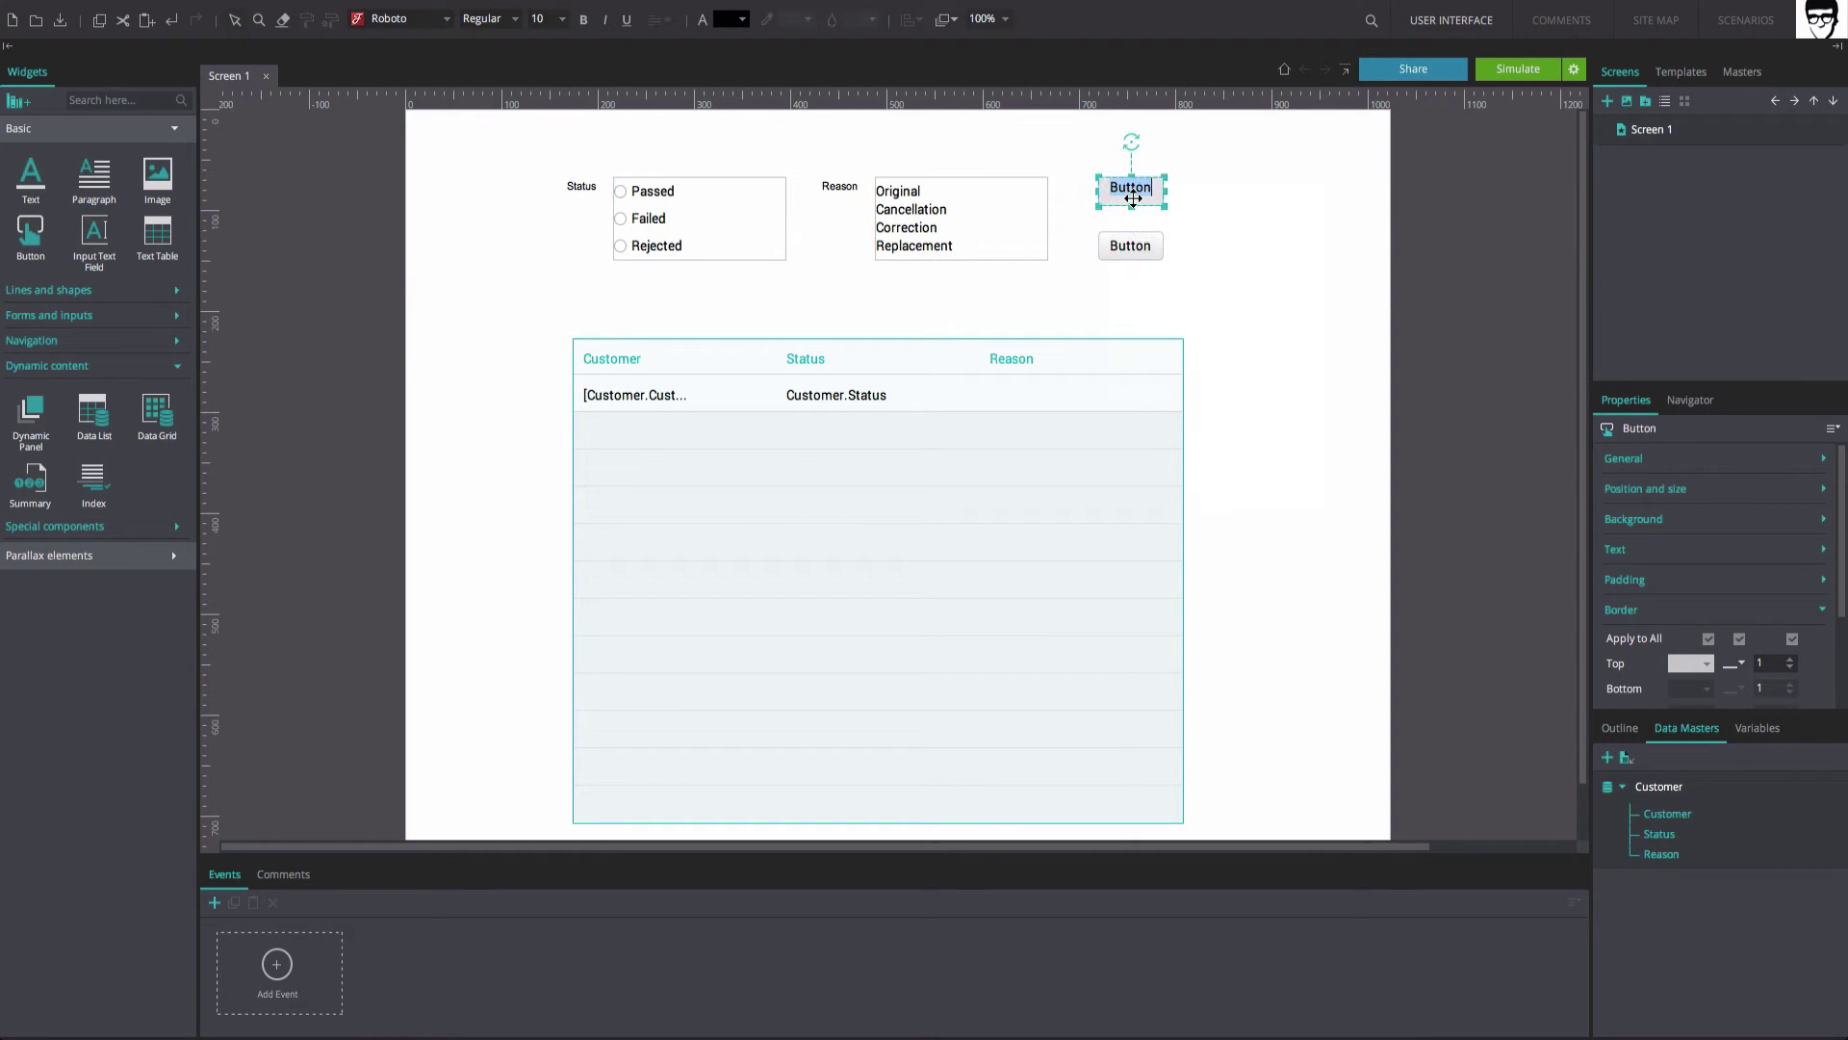
pyautogui.write('Search')
pyautogui.doubleClick(1141, 246)
pyautogui.write('Clear')
pyautogui.click(1172, 235)
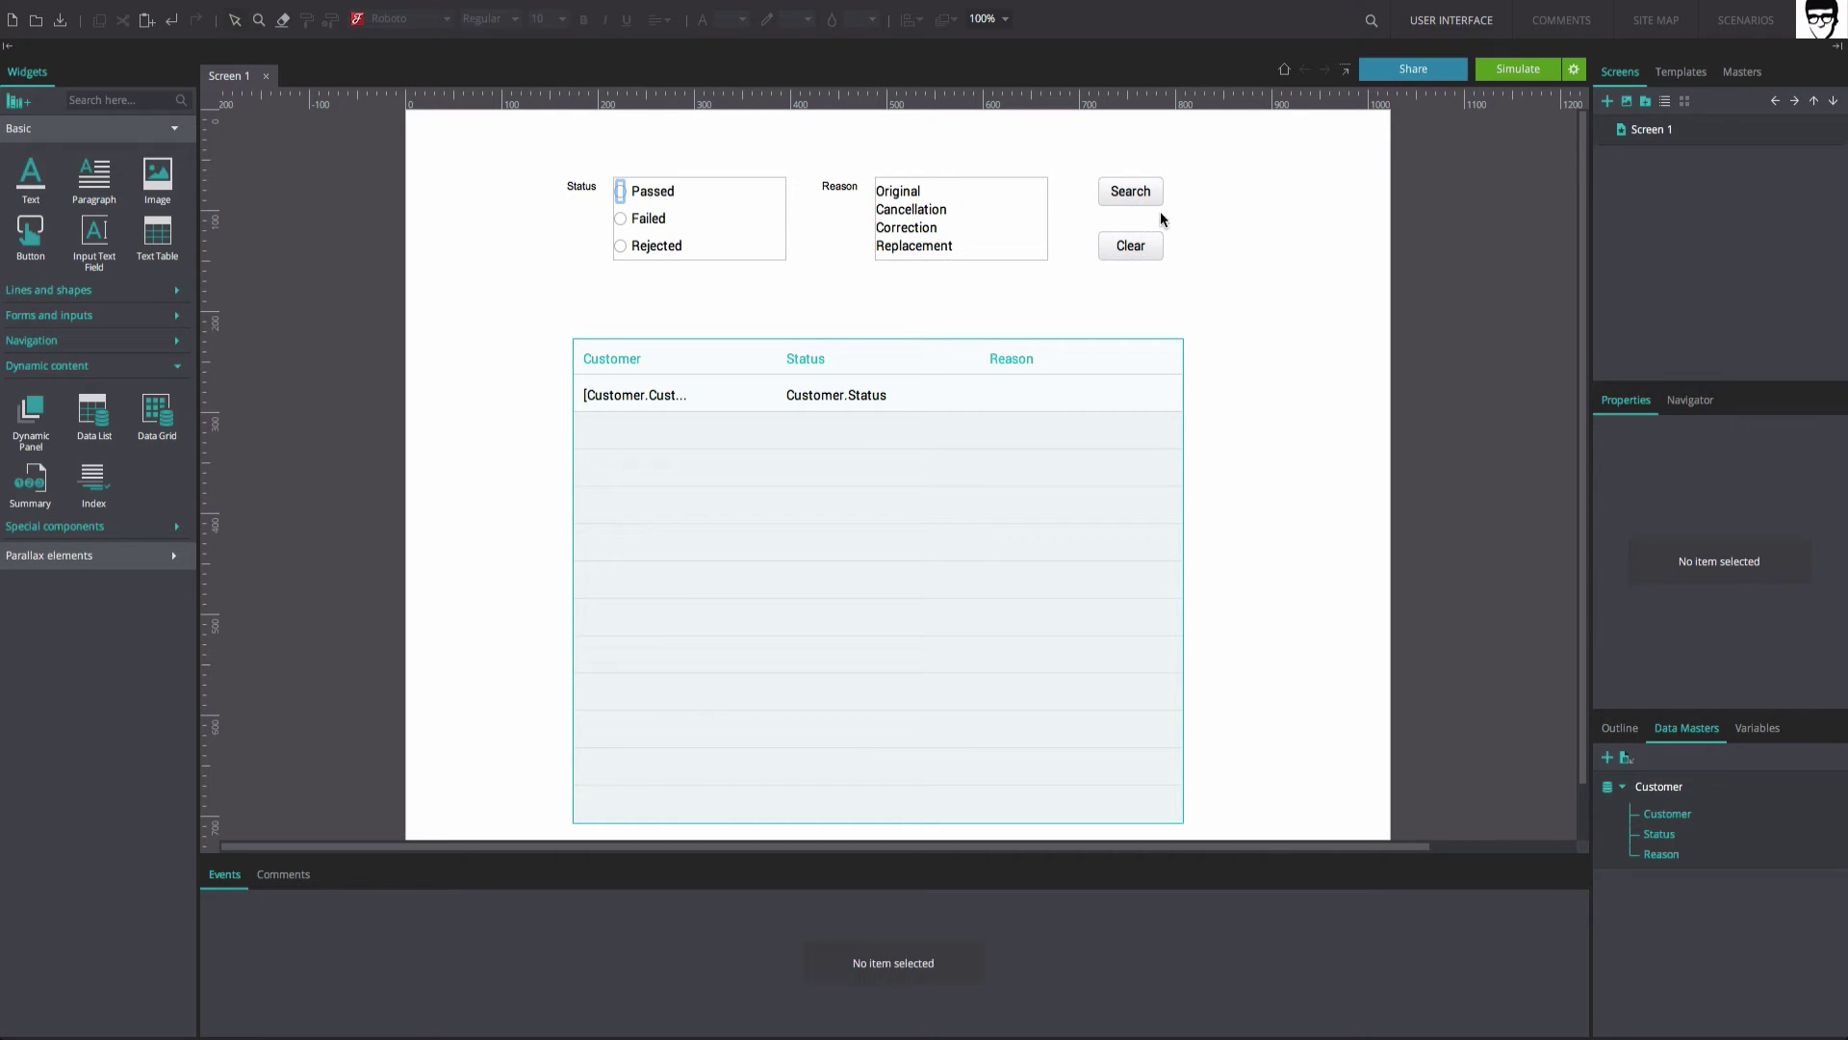
pyautogui.click(1149, 197)
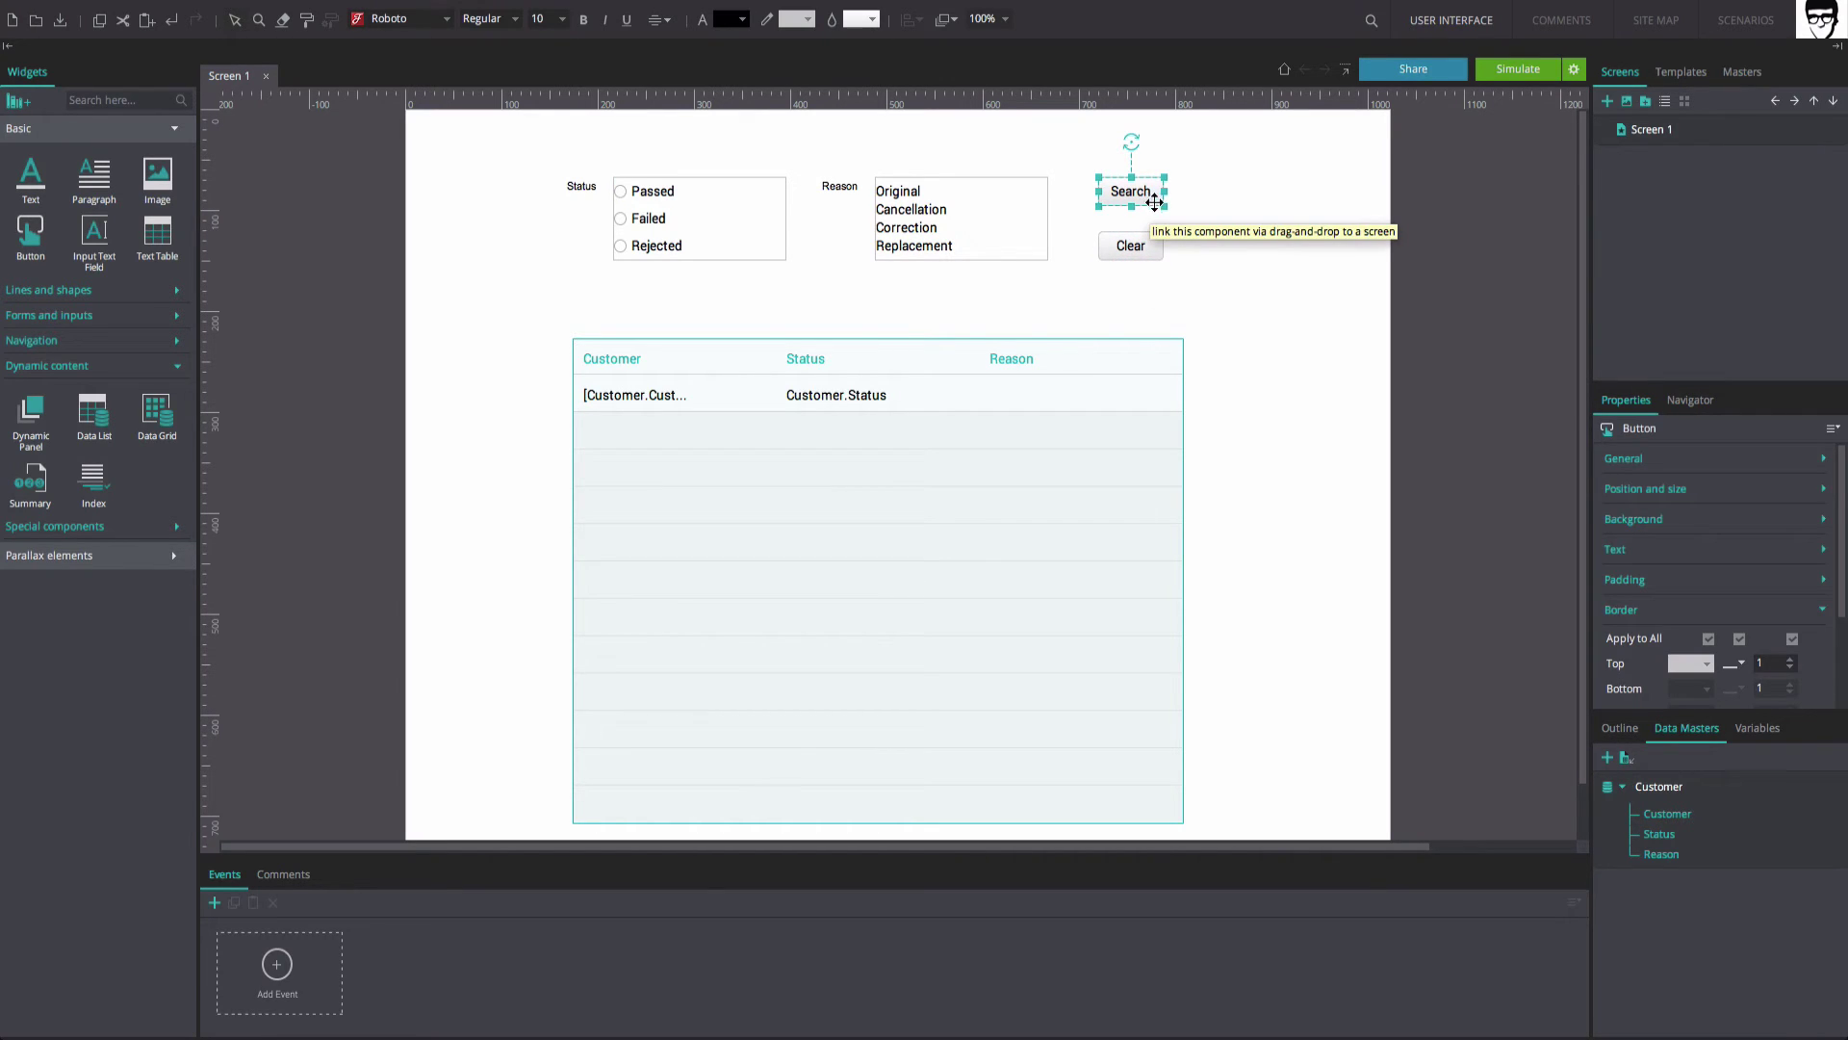
pyautogui.click(309, 991)
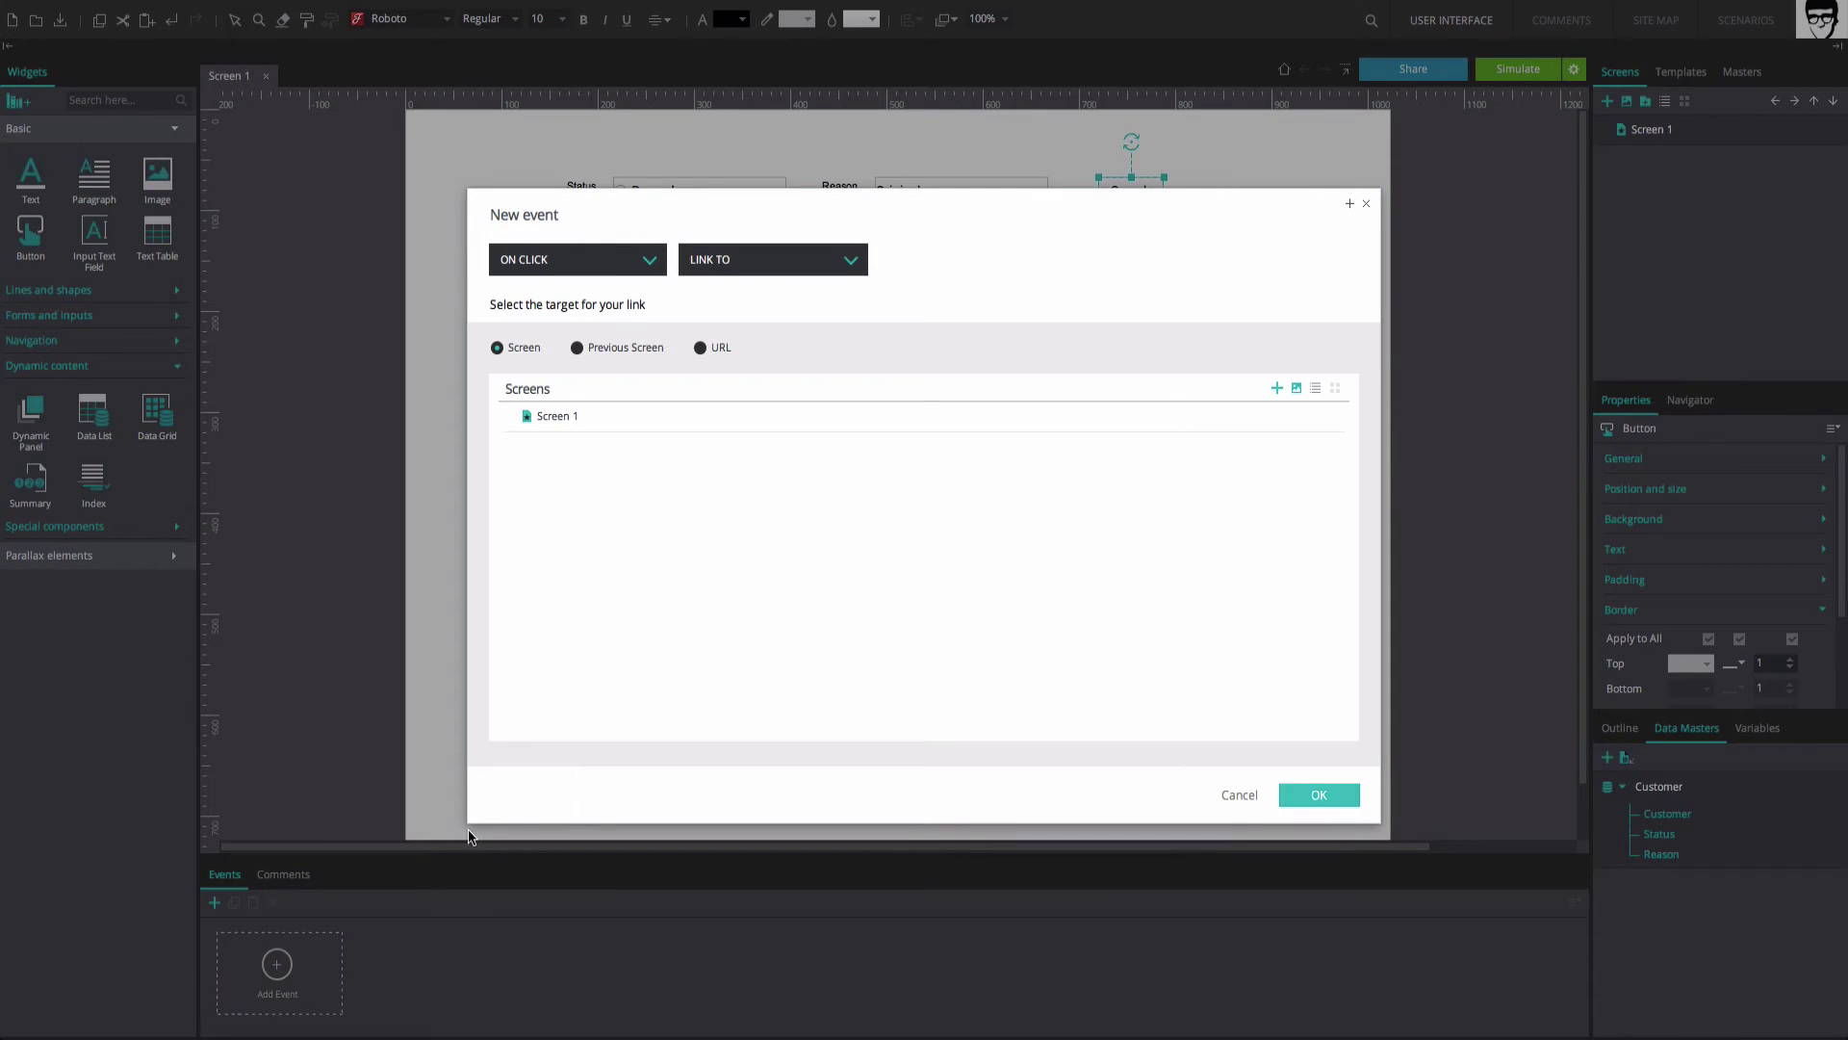
# Give Search an On Click Set Value action on the data list using a calculated value.
pyautogui.click(761, 271)
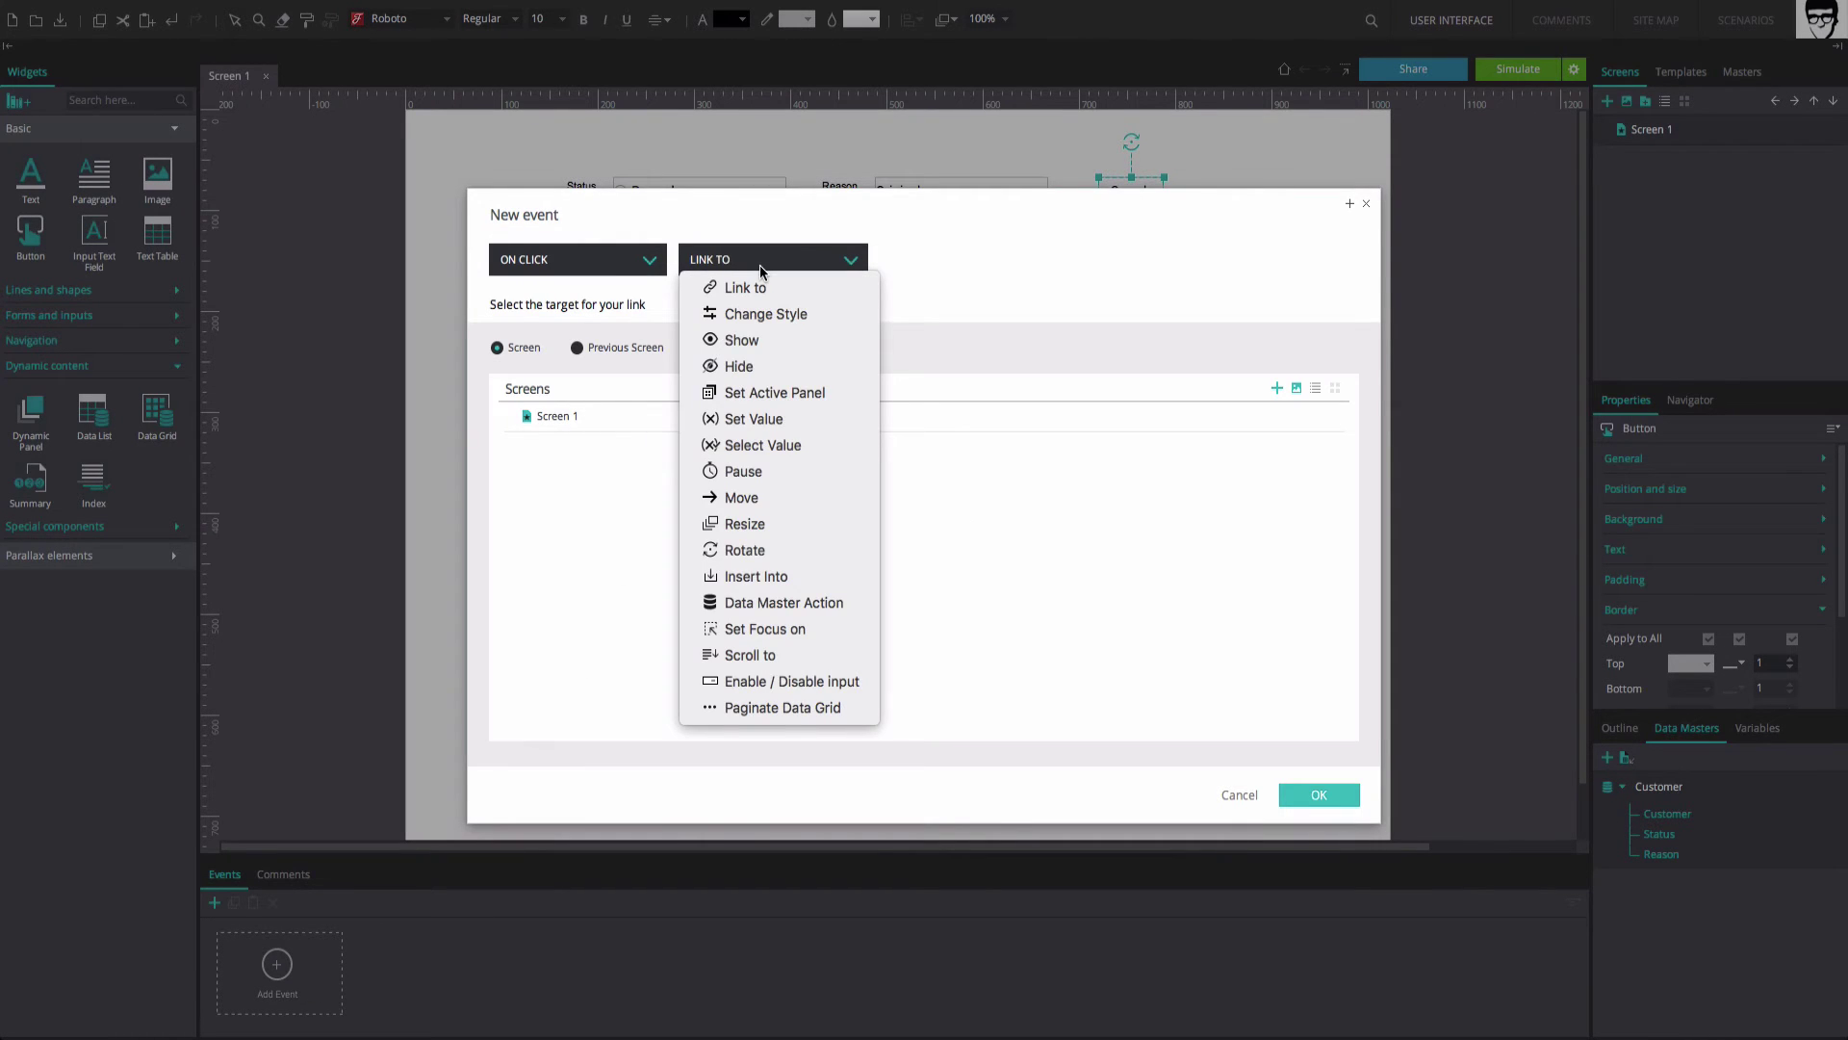
pyautogui.click(769, 418)
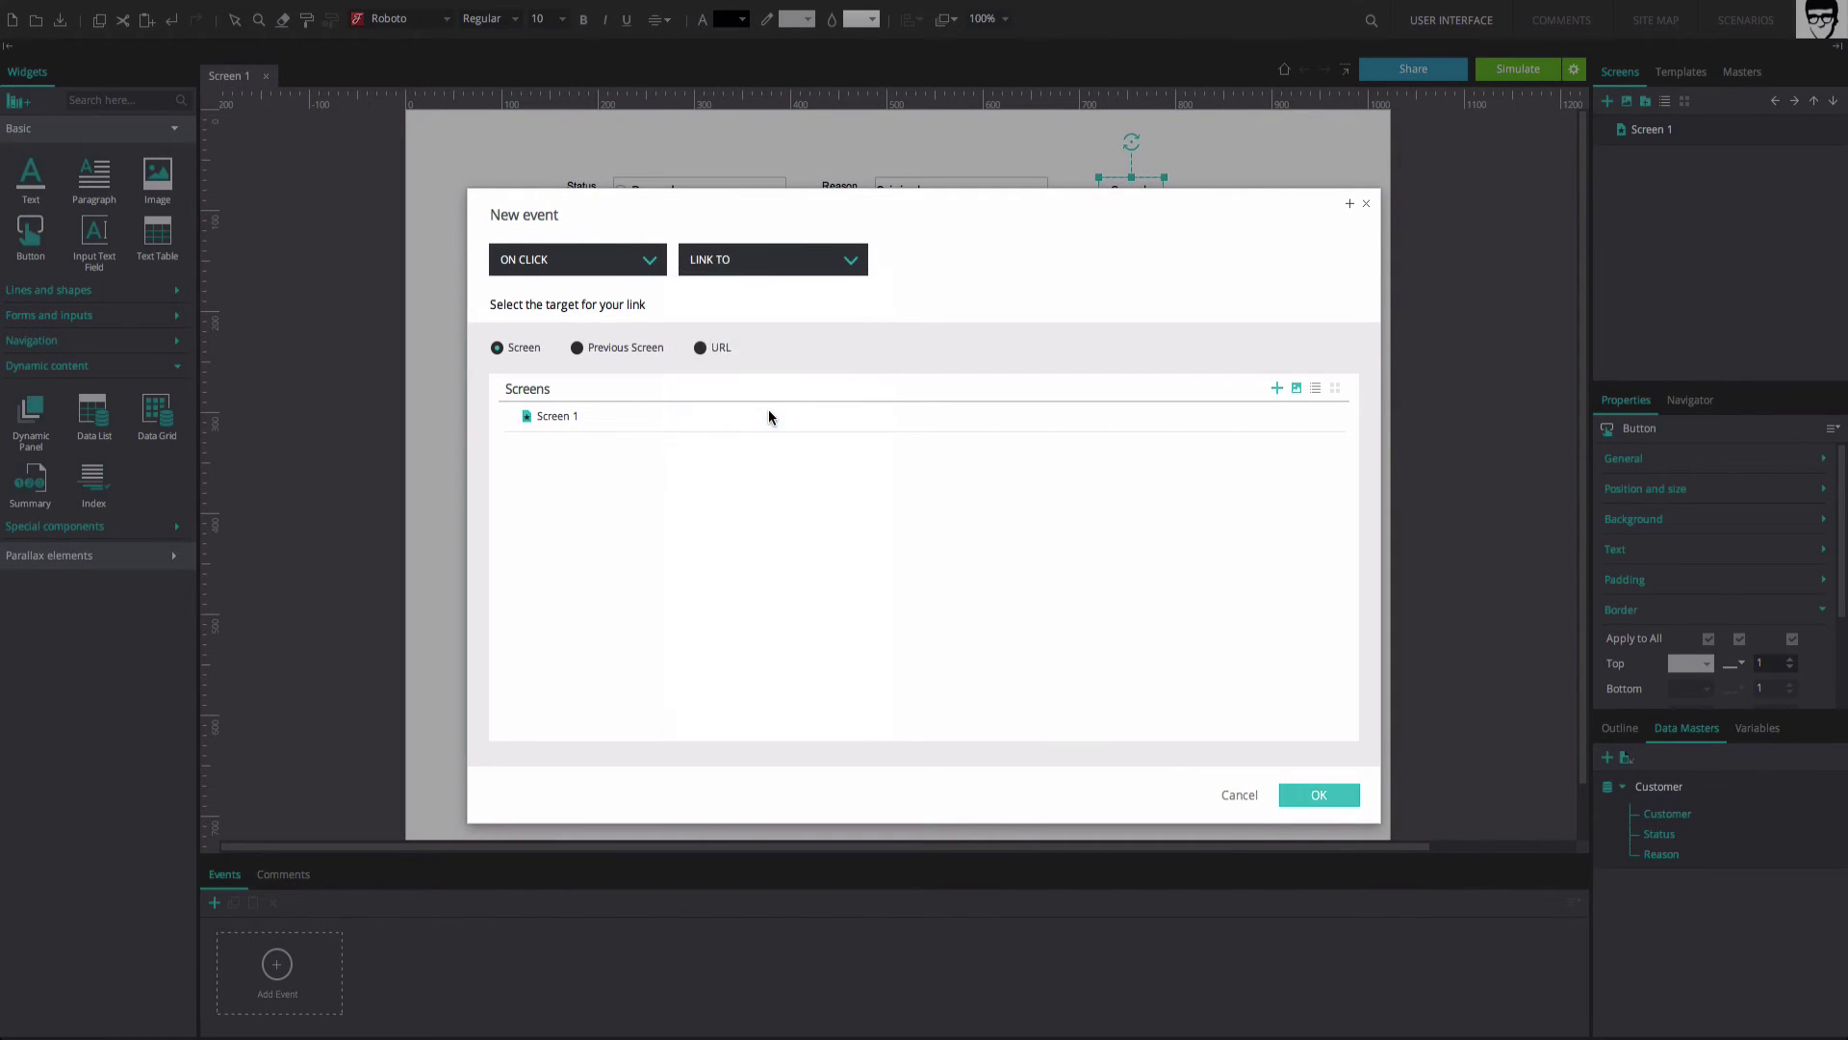
pyautogui.click(799, 472)
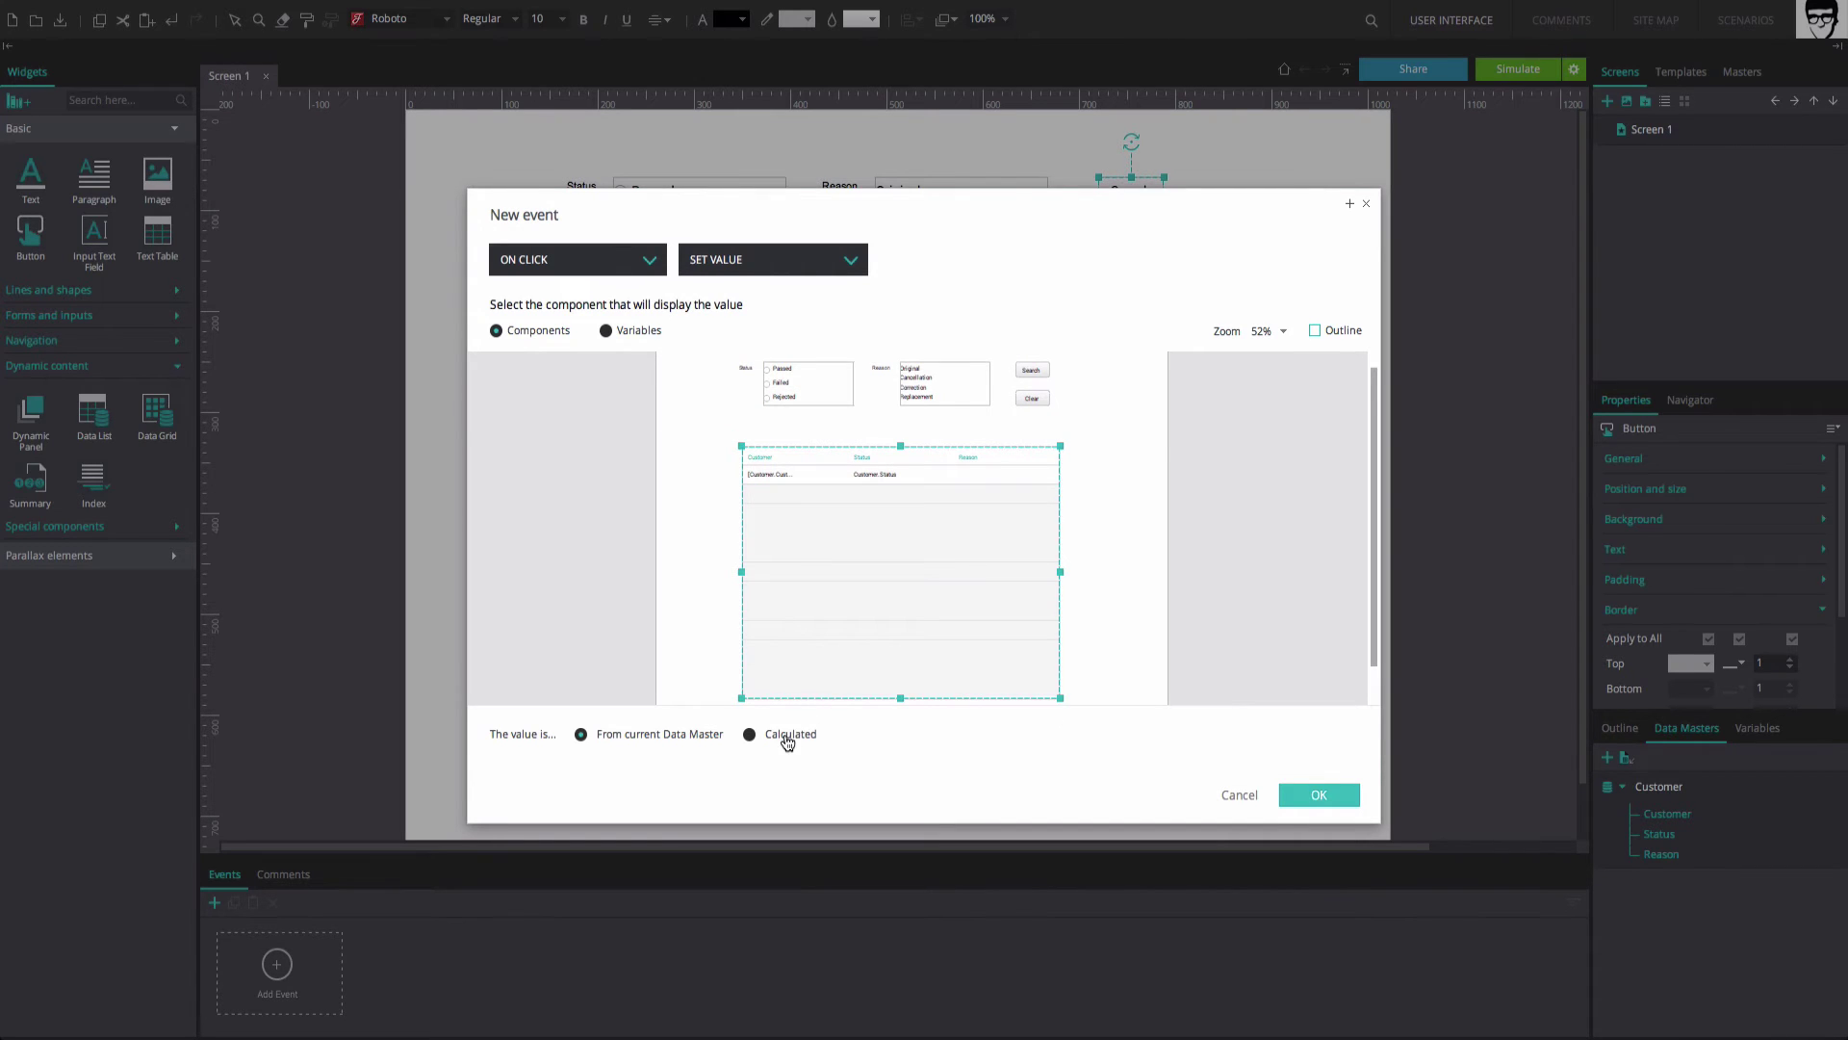
pyautogui.click(771, 735)
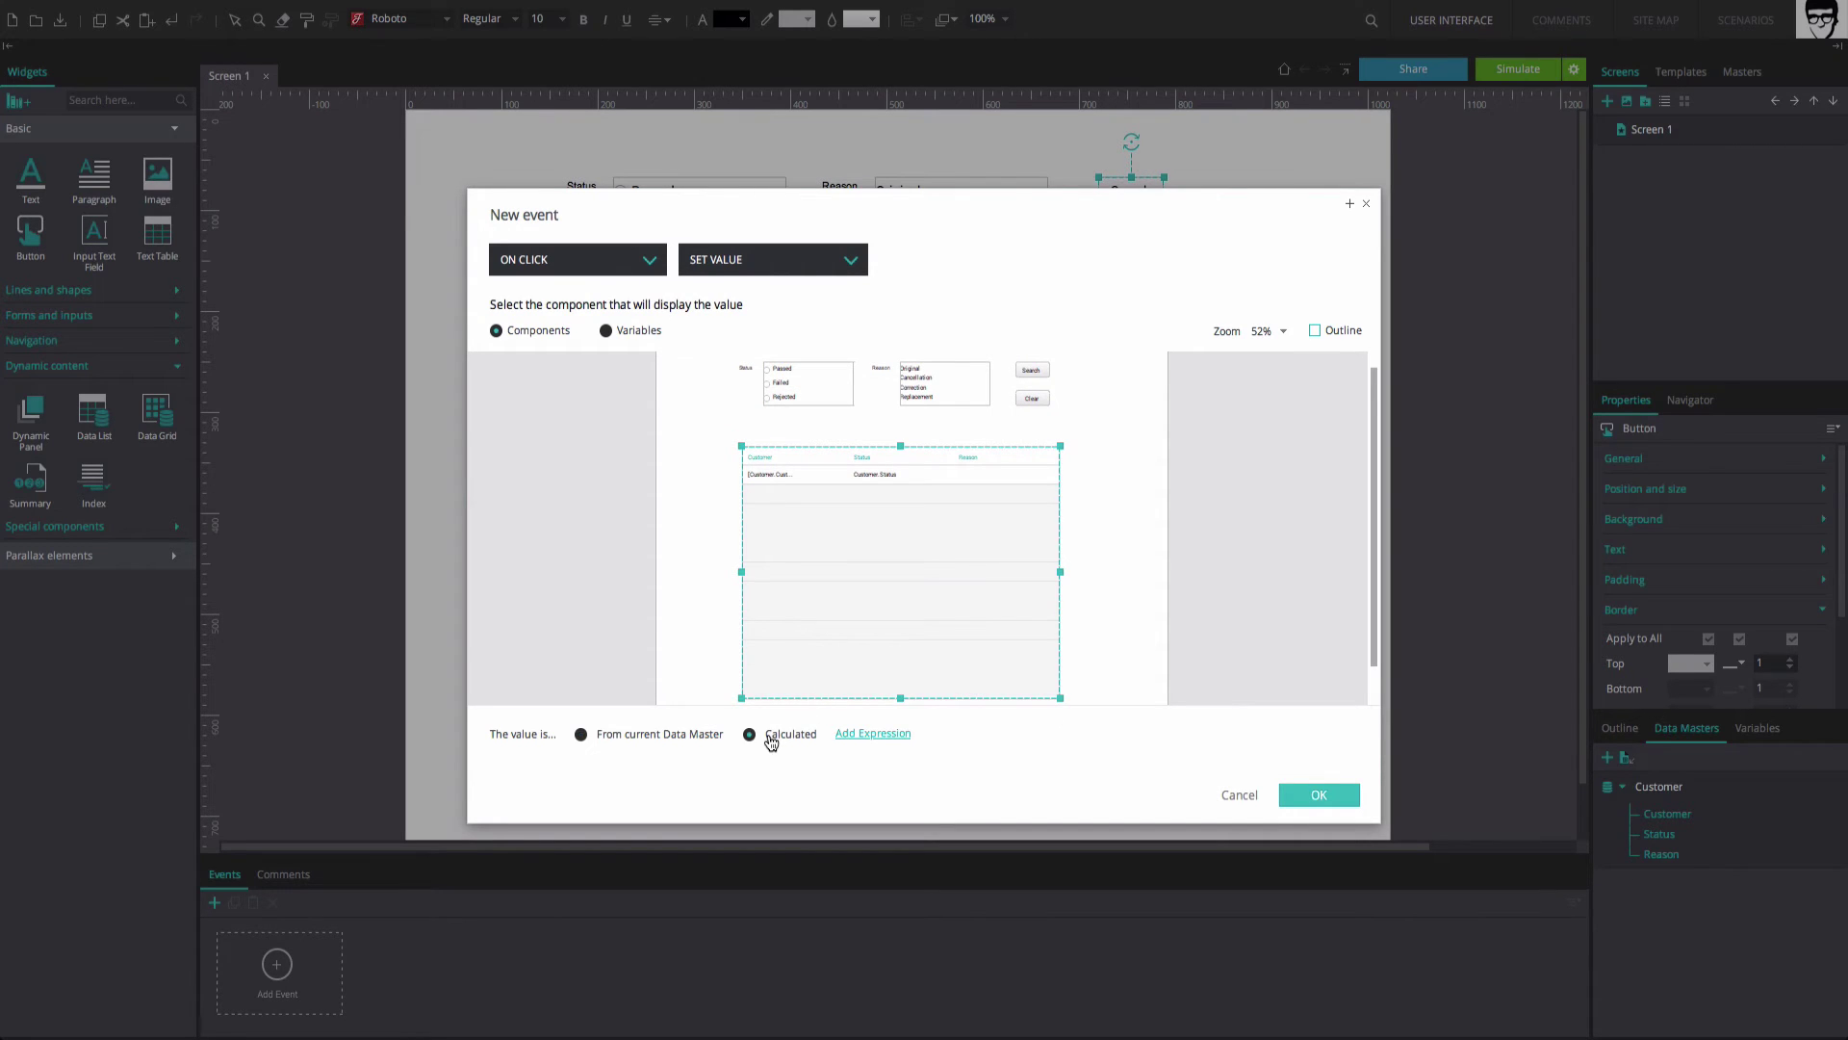
pyautogui.click(851, 735)
# Build the expression FILTER(Customer, Status HAS selected Status option) and save the action.
pyautogui.moveTo(556, 709); pyautogui.dragTo(501, 300)
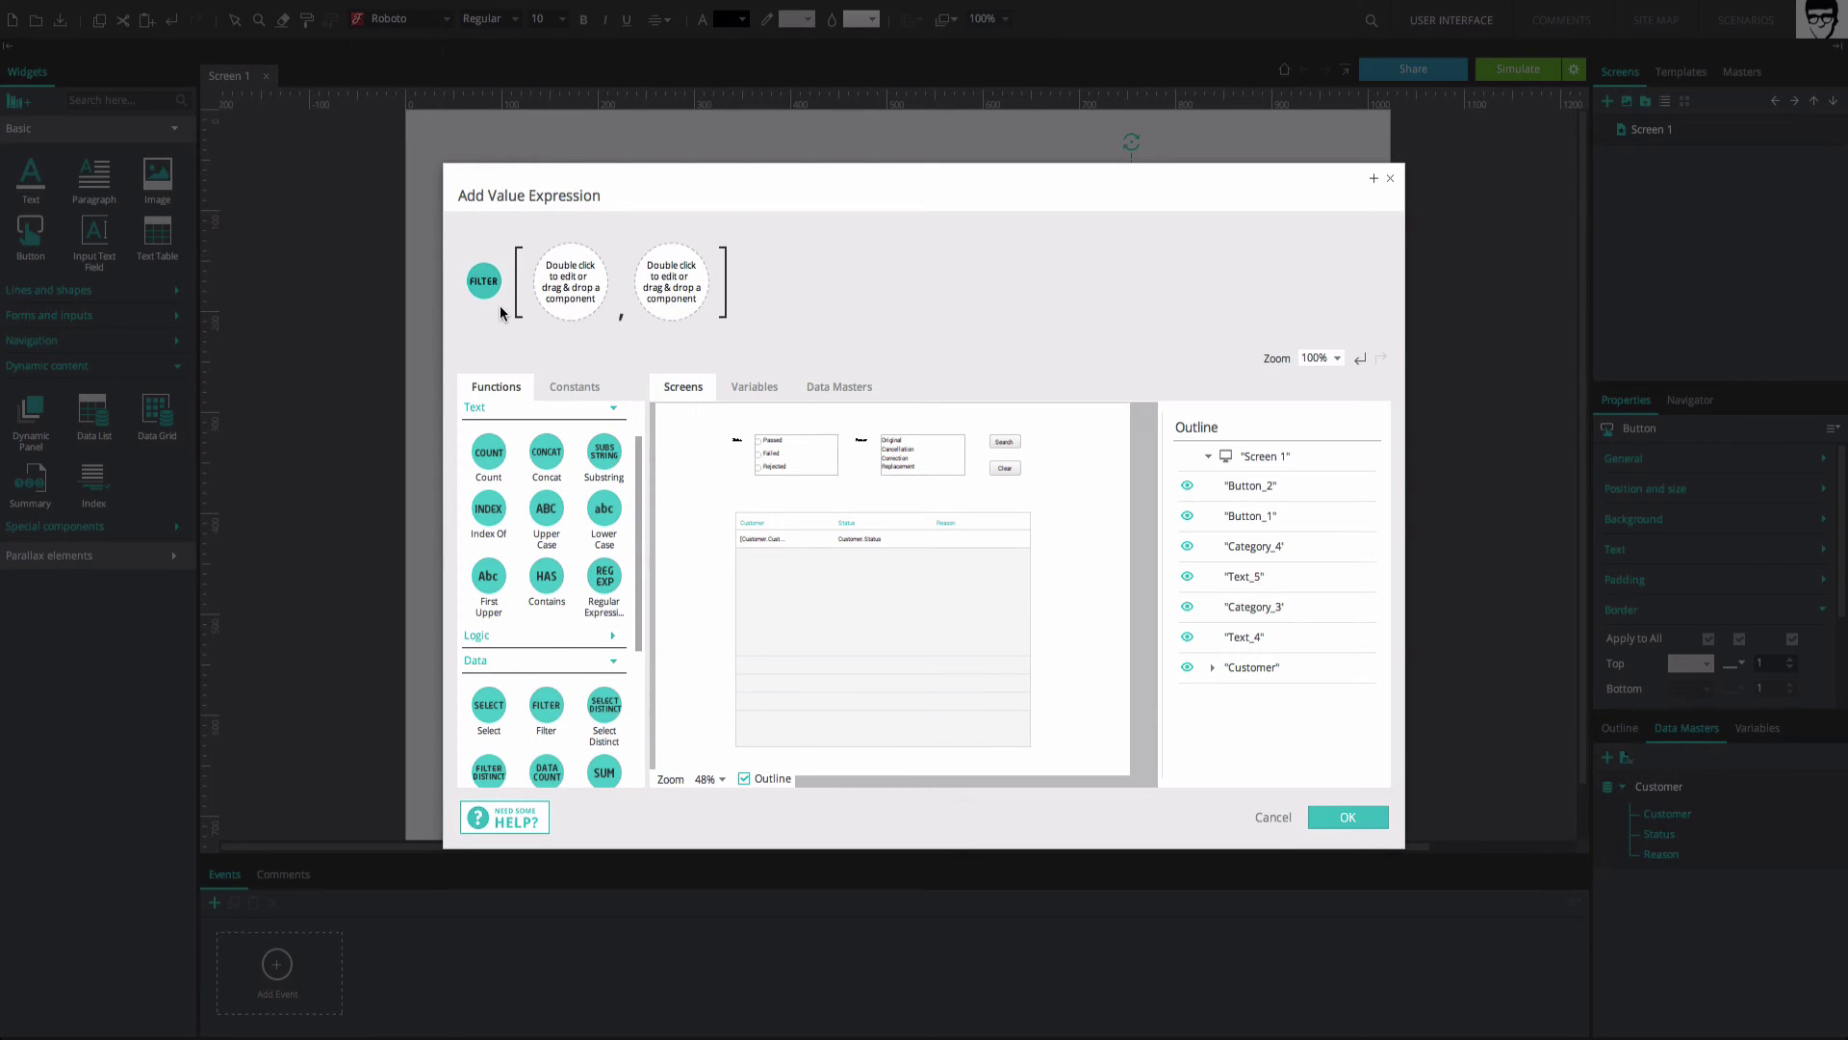
pyautogui.click(824, 387)
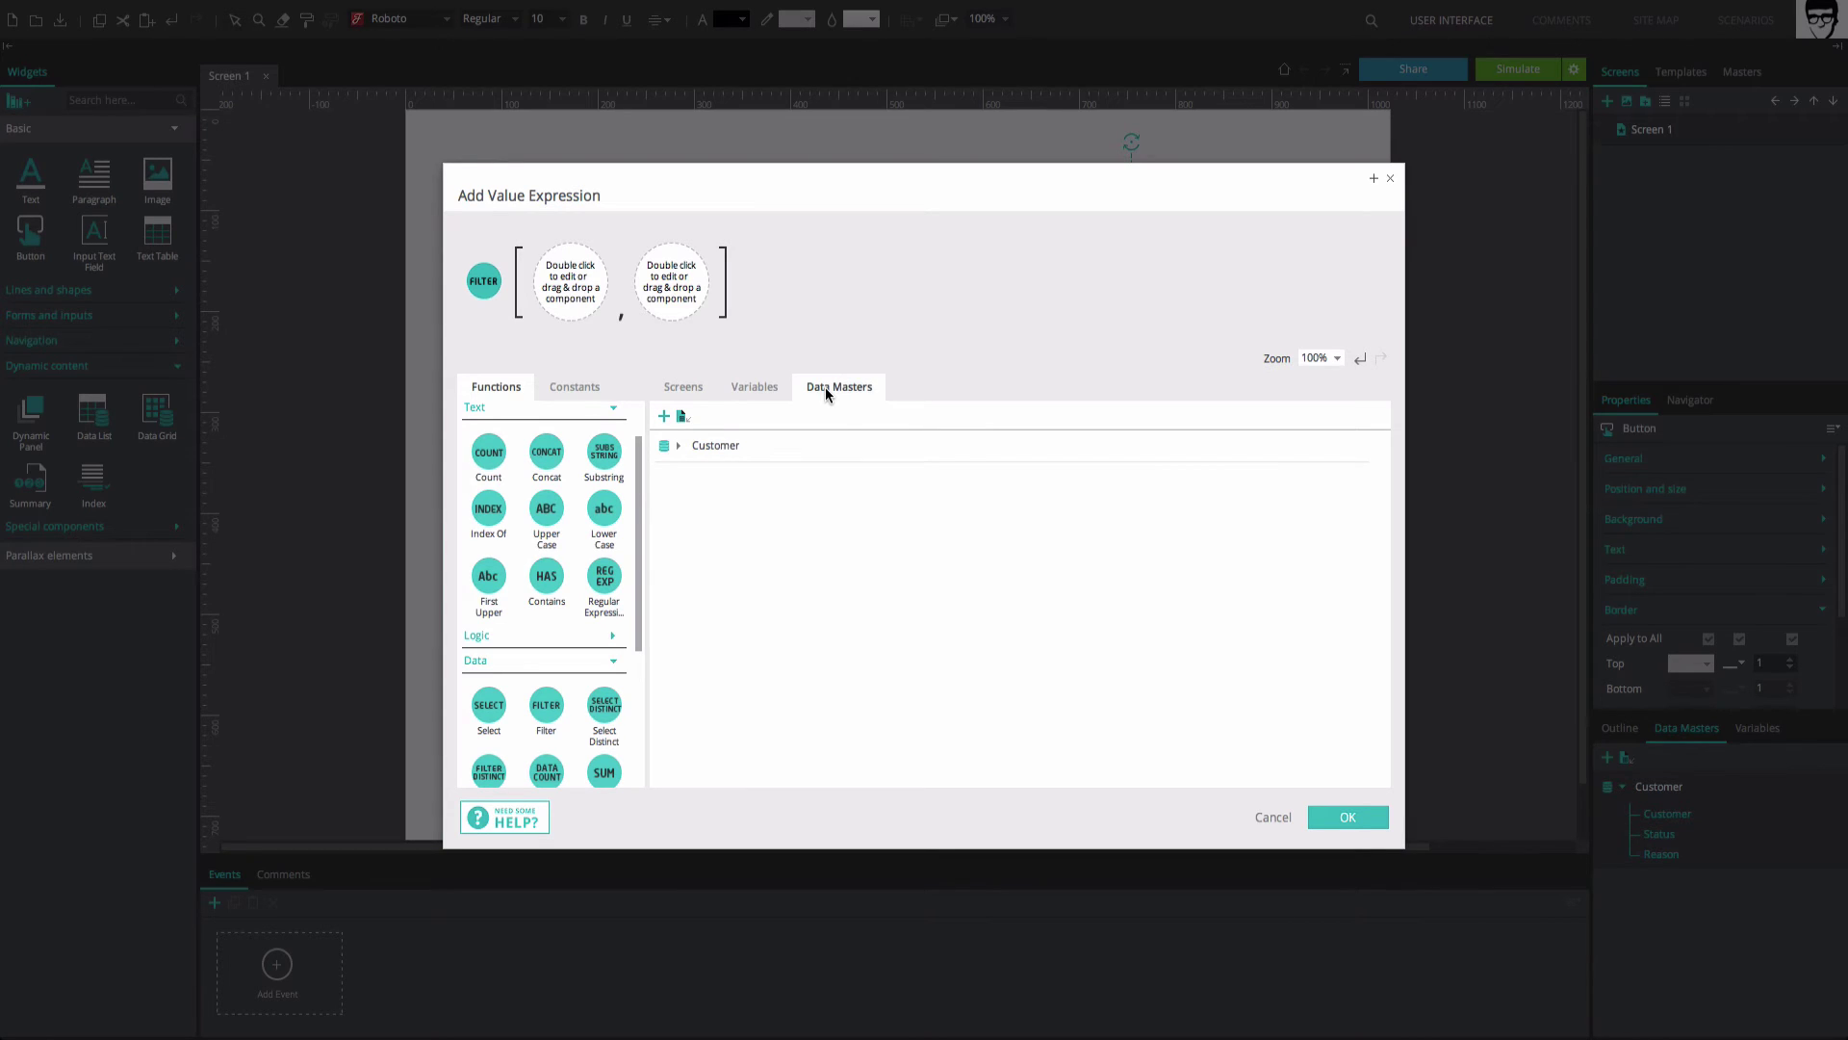
pyautogui.moveTo(726, 446); pyautogui.dragTo(567, 306)
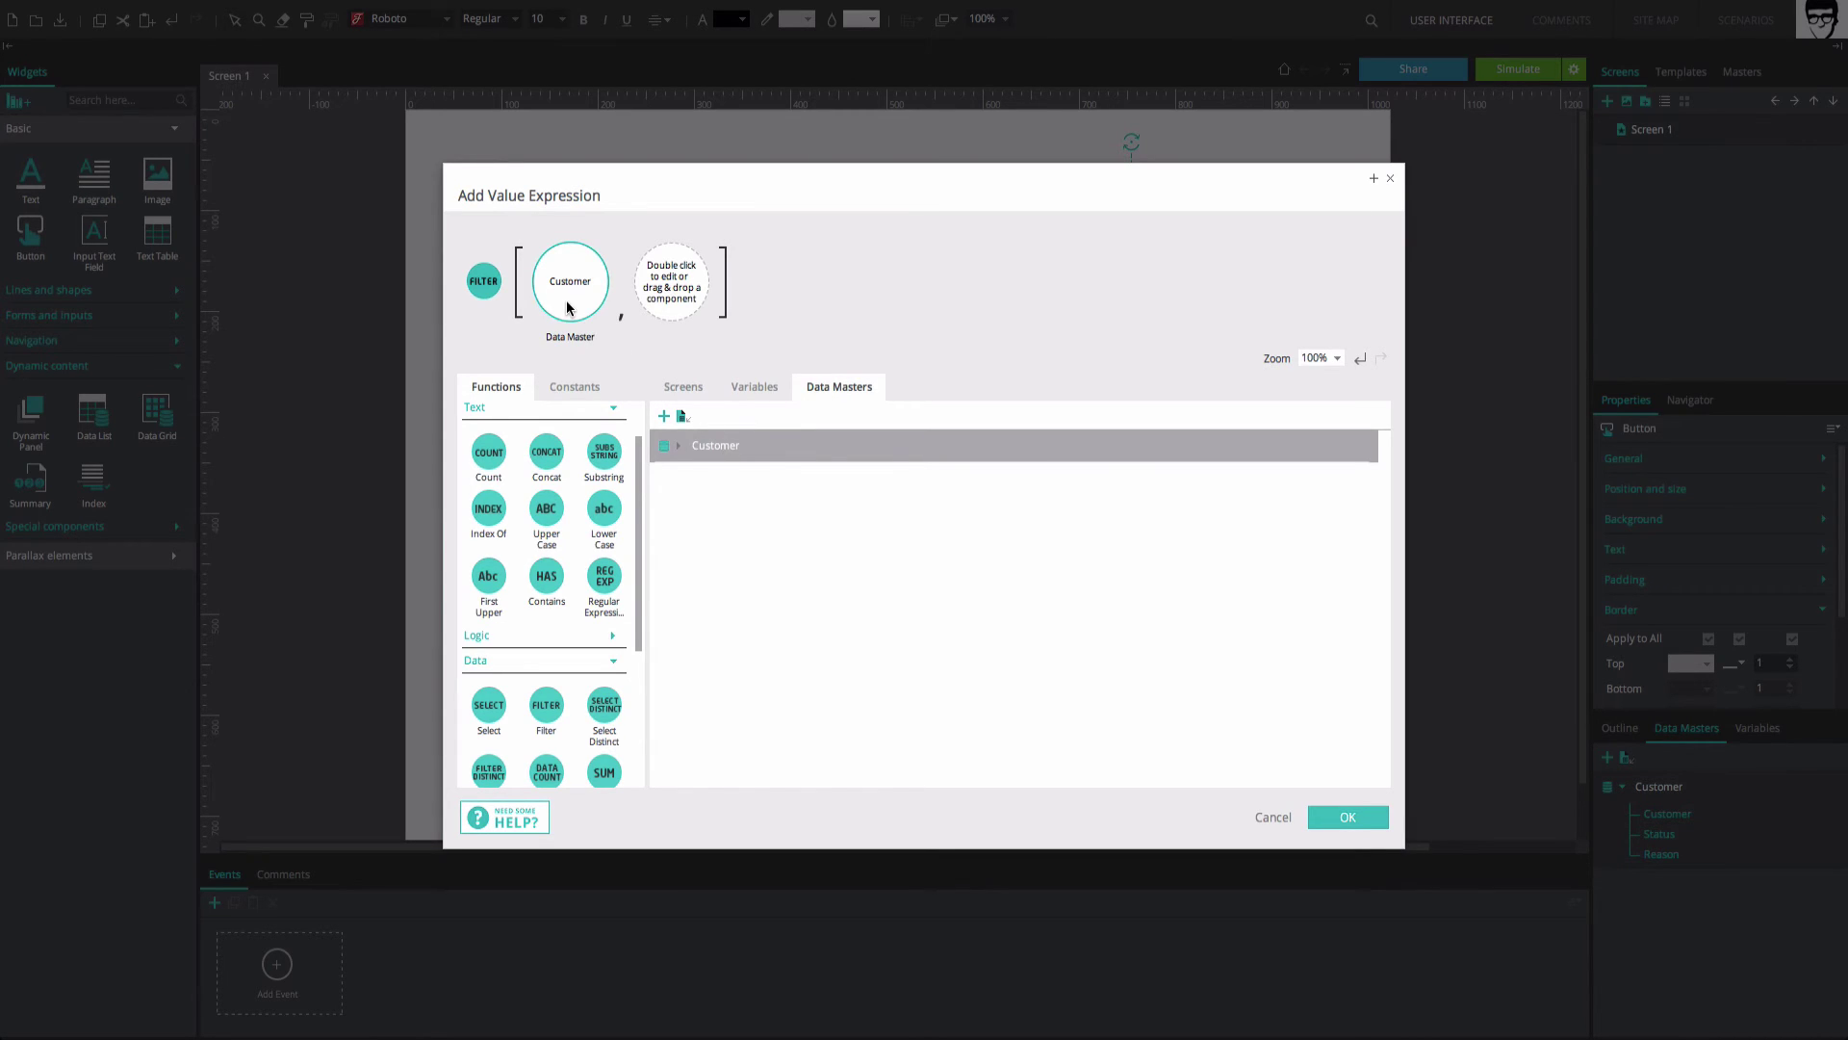
pyautogui.click(677, 446)
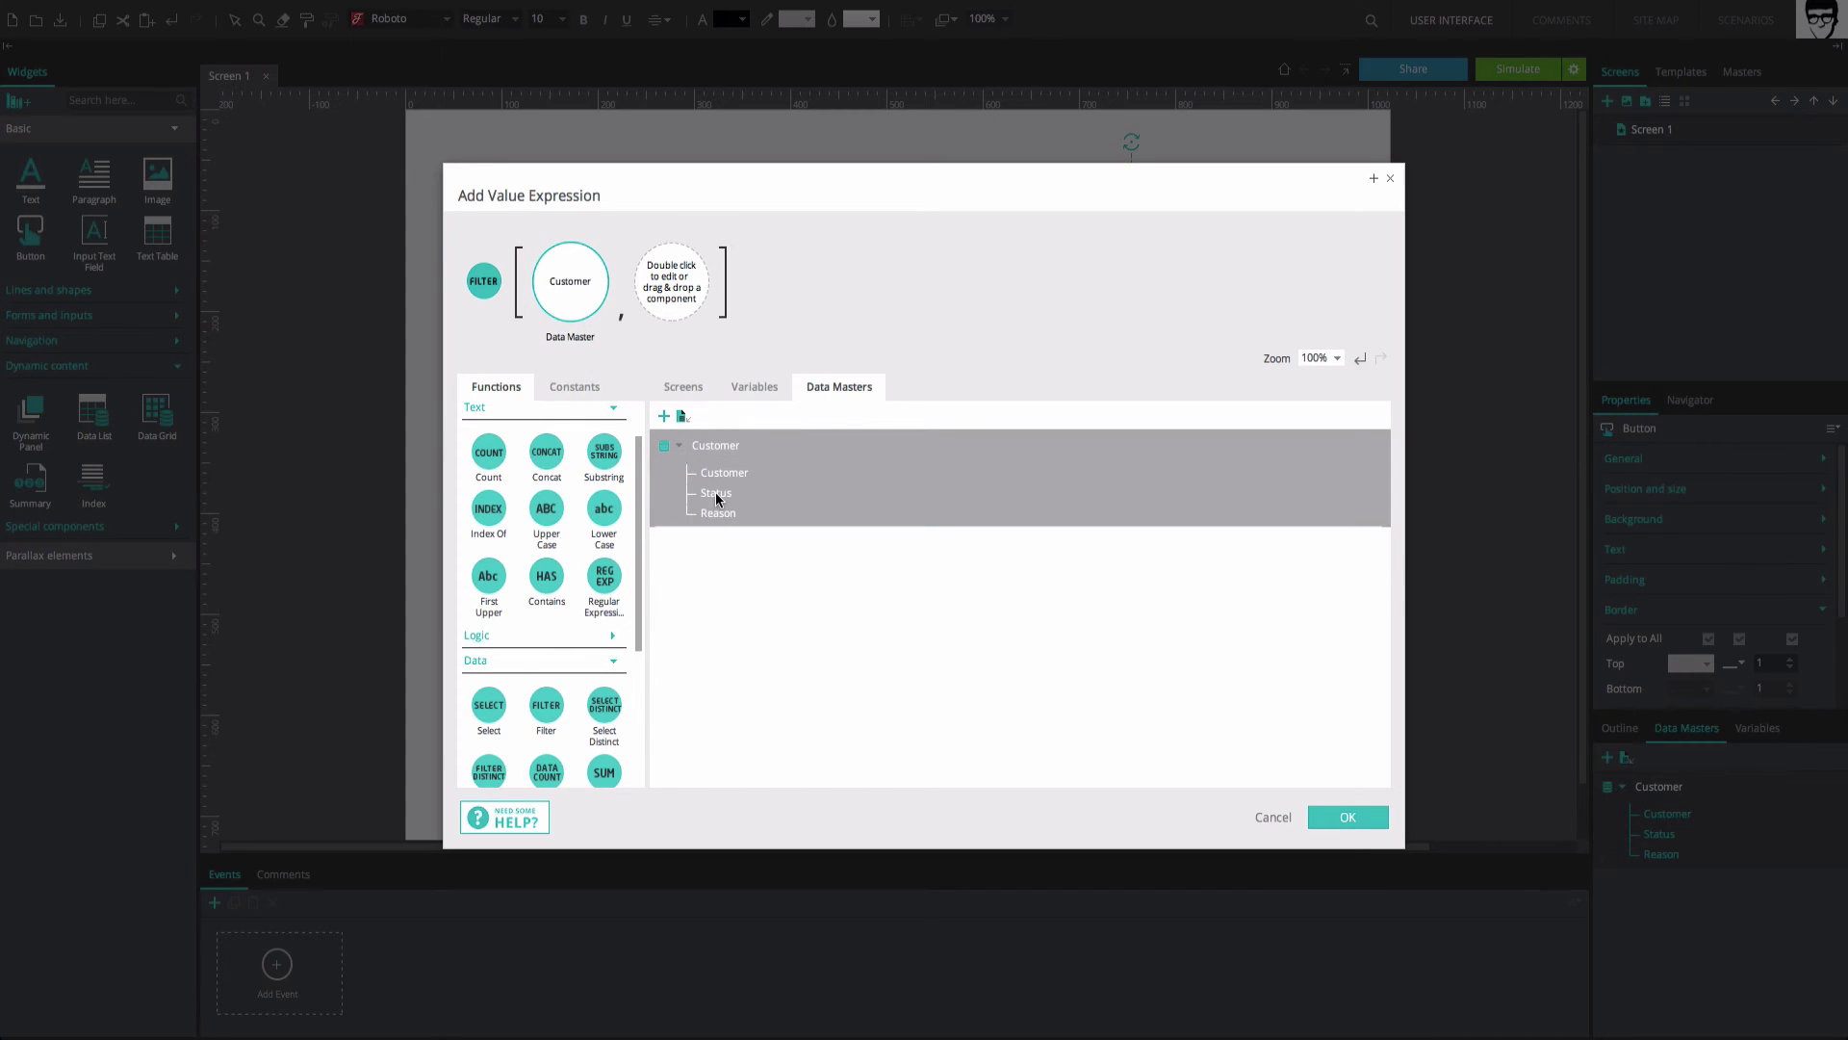
pyautogui.moveTo(716, 498); pyautogui.dragTo(650, 308)
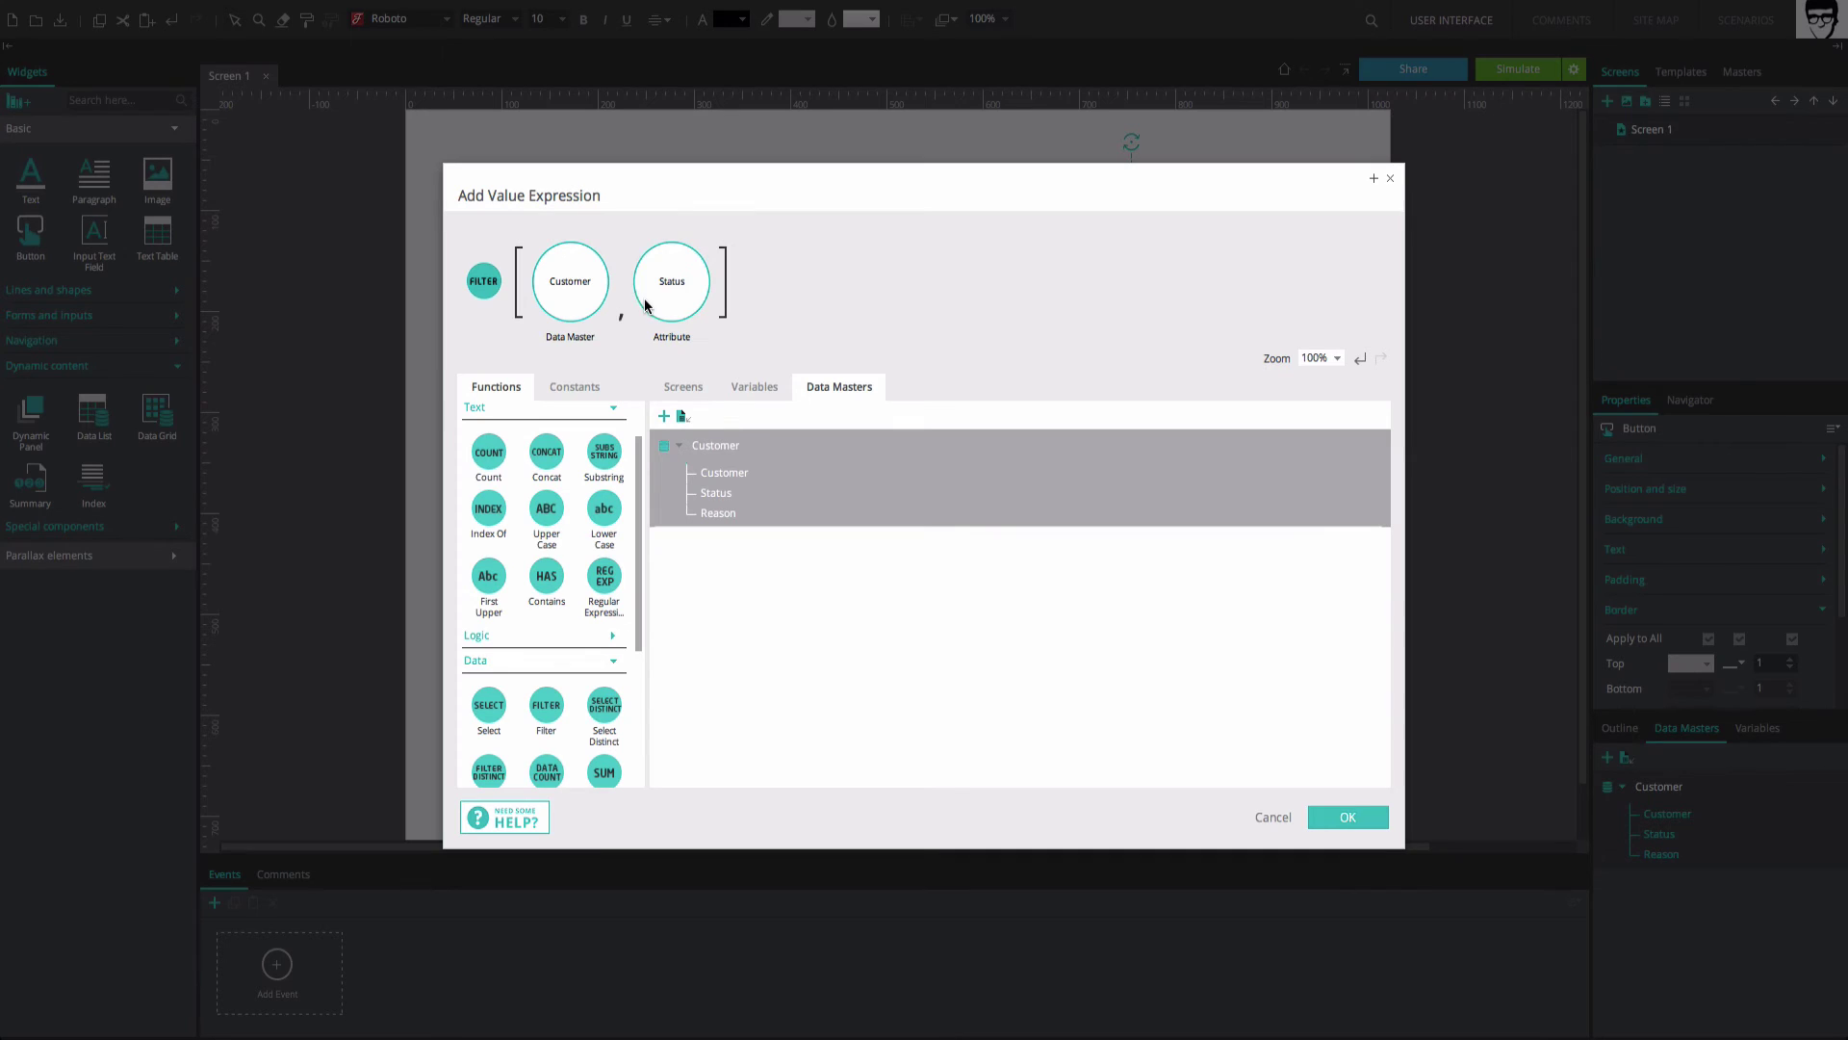
pyautogui.moveTo(570, 569); pyautogui.dragTo(693, 312)
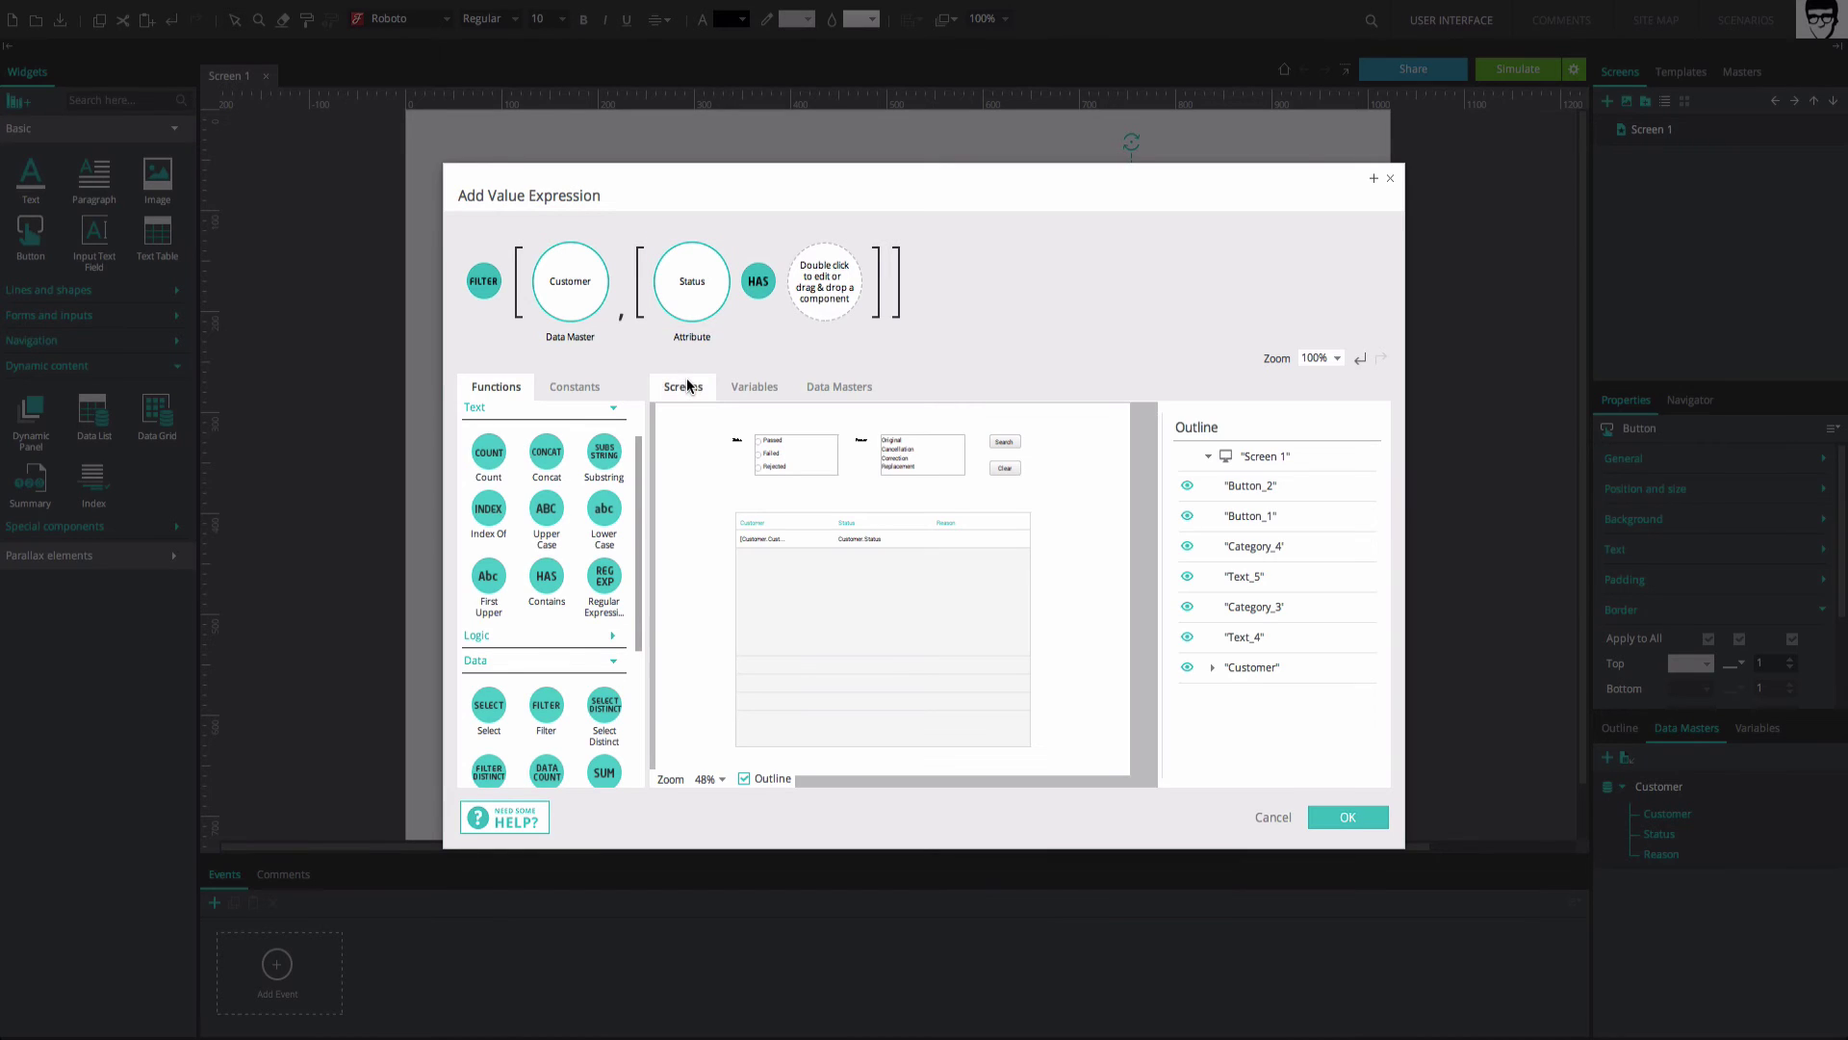
pyautogui.moveTo(810, 443); pyautogui.dragTo(821, 306)
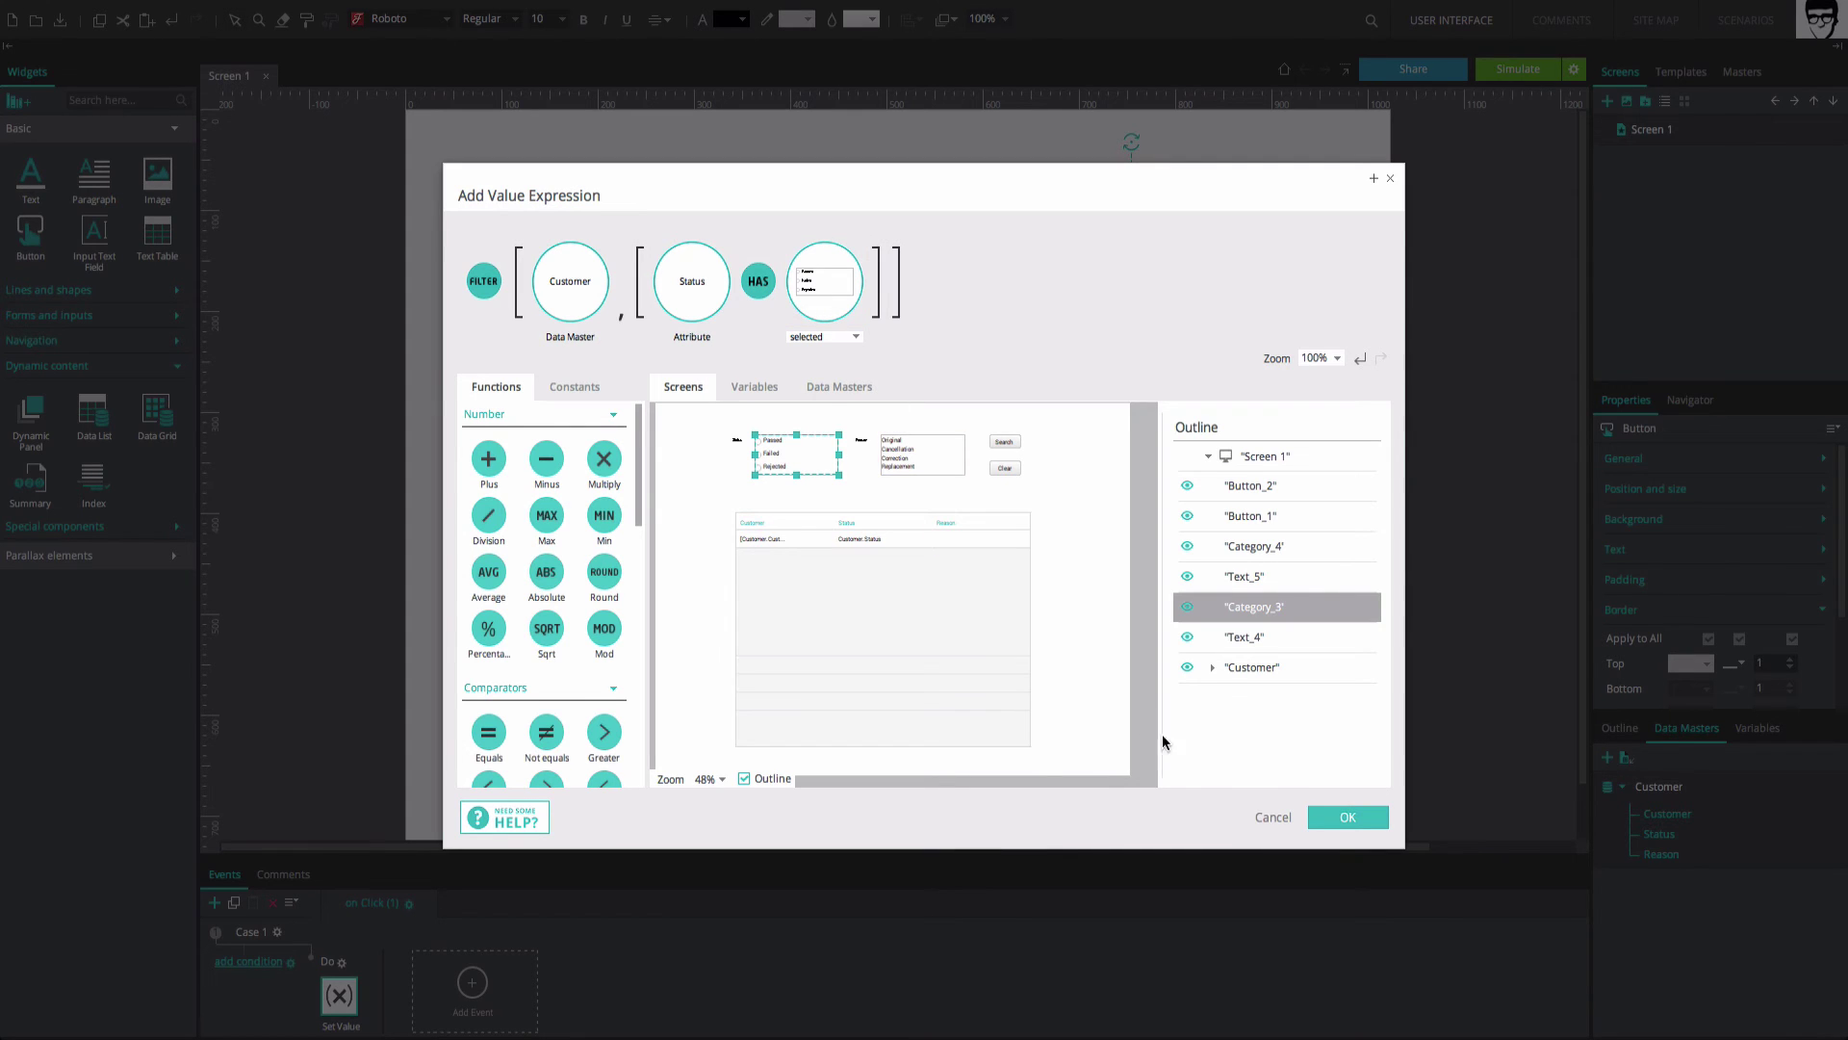
pyautogui.click(1358, 817)
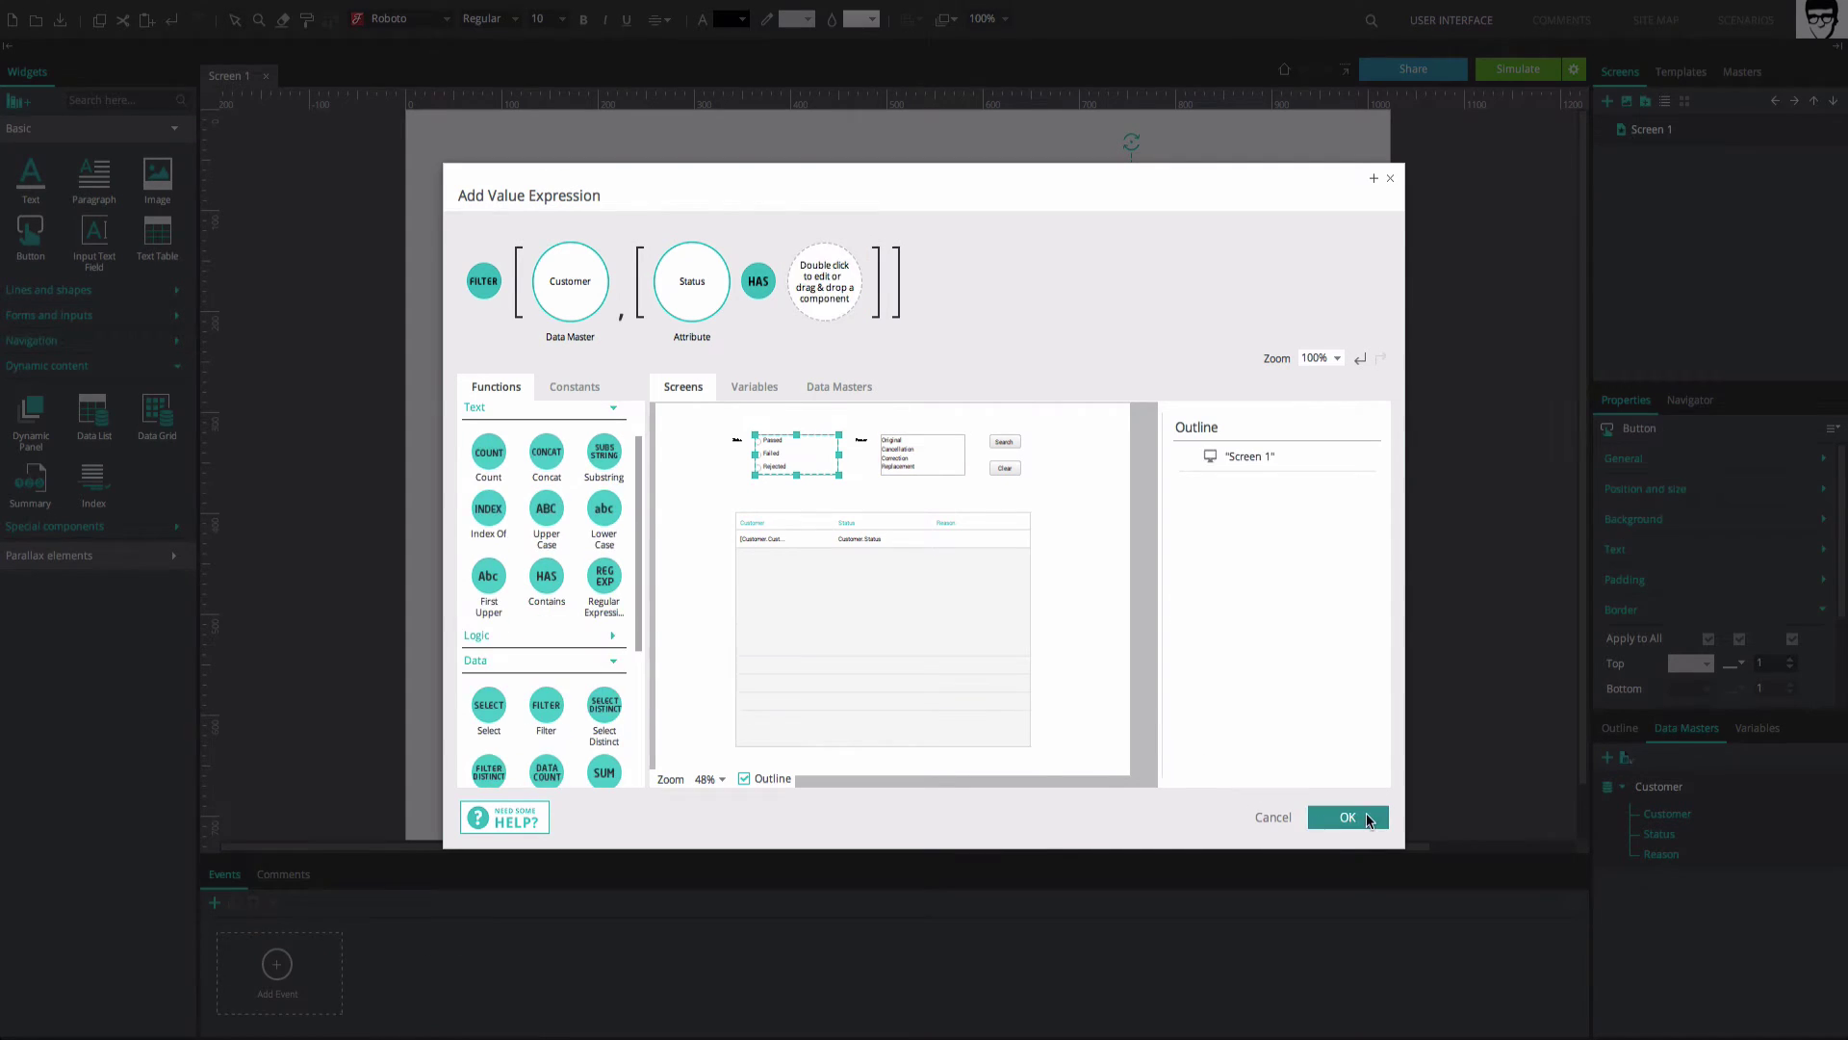
pyautogui.click(1366, 817)
pyautogui.click(1335, 797)
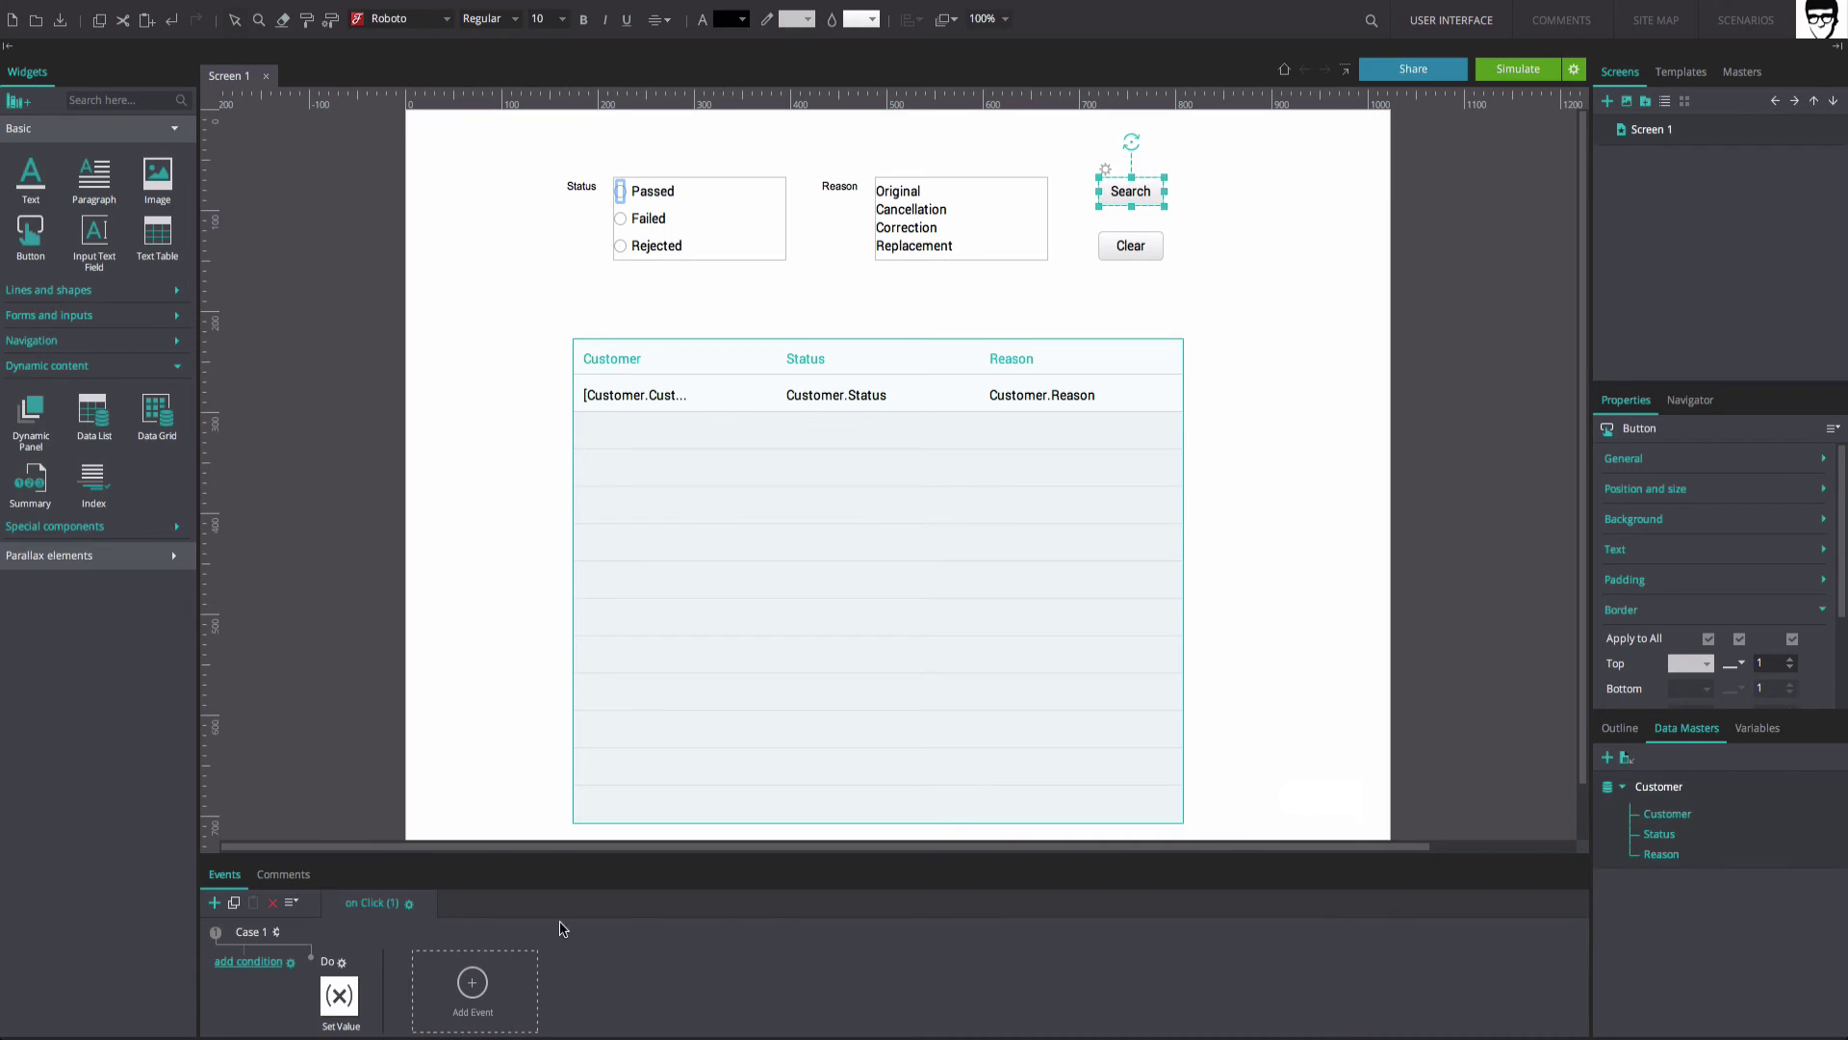
pyautogui.rightClick(347, 967)
# Add a second Set Value action on the Customer data grid using a calculated value.
pyautogui.click(393, 905)
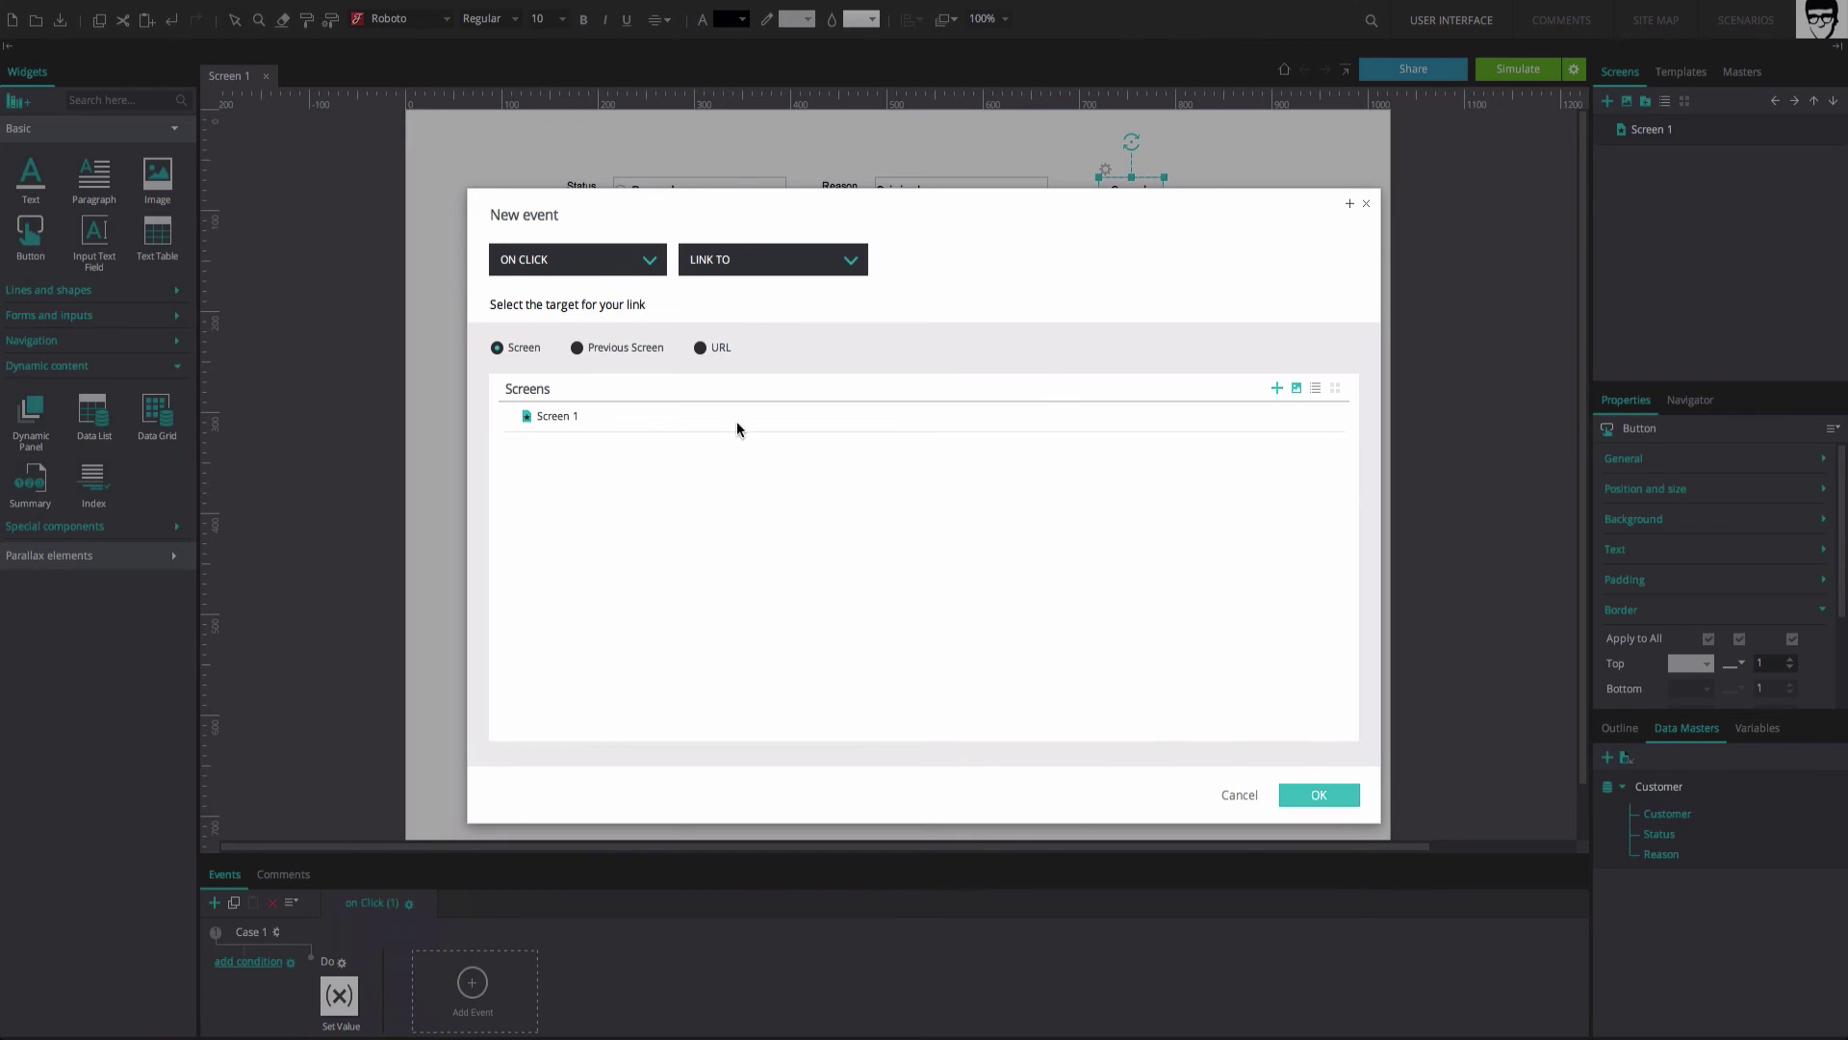
pyautogui.click(823, 266)
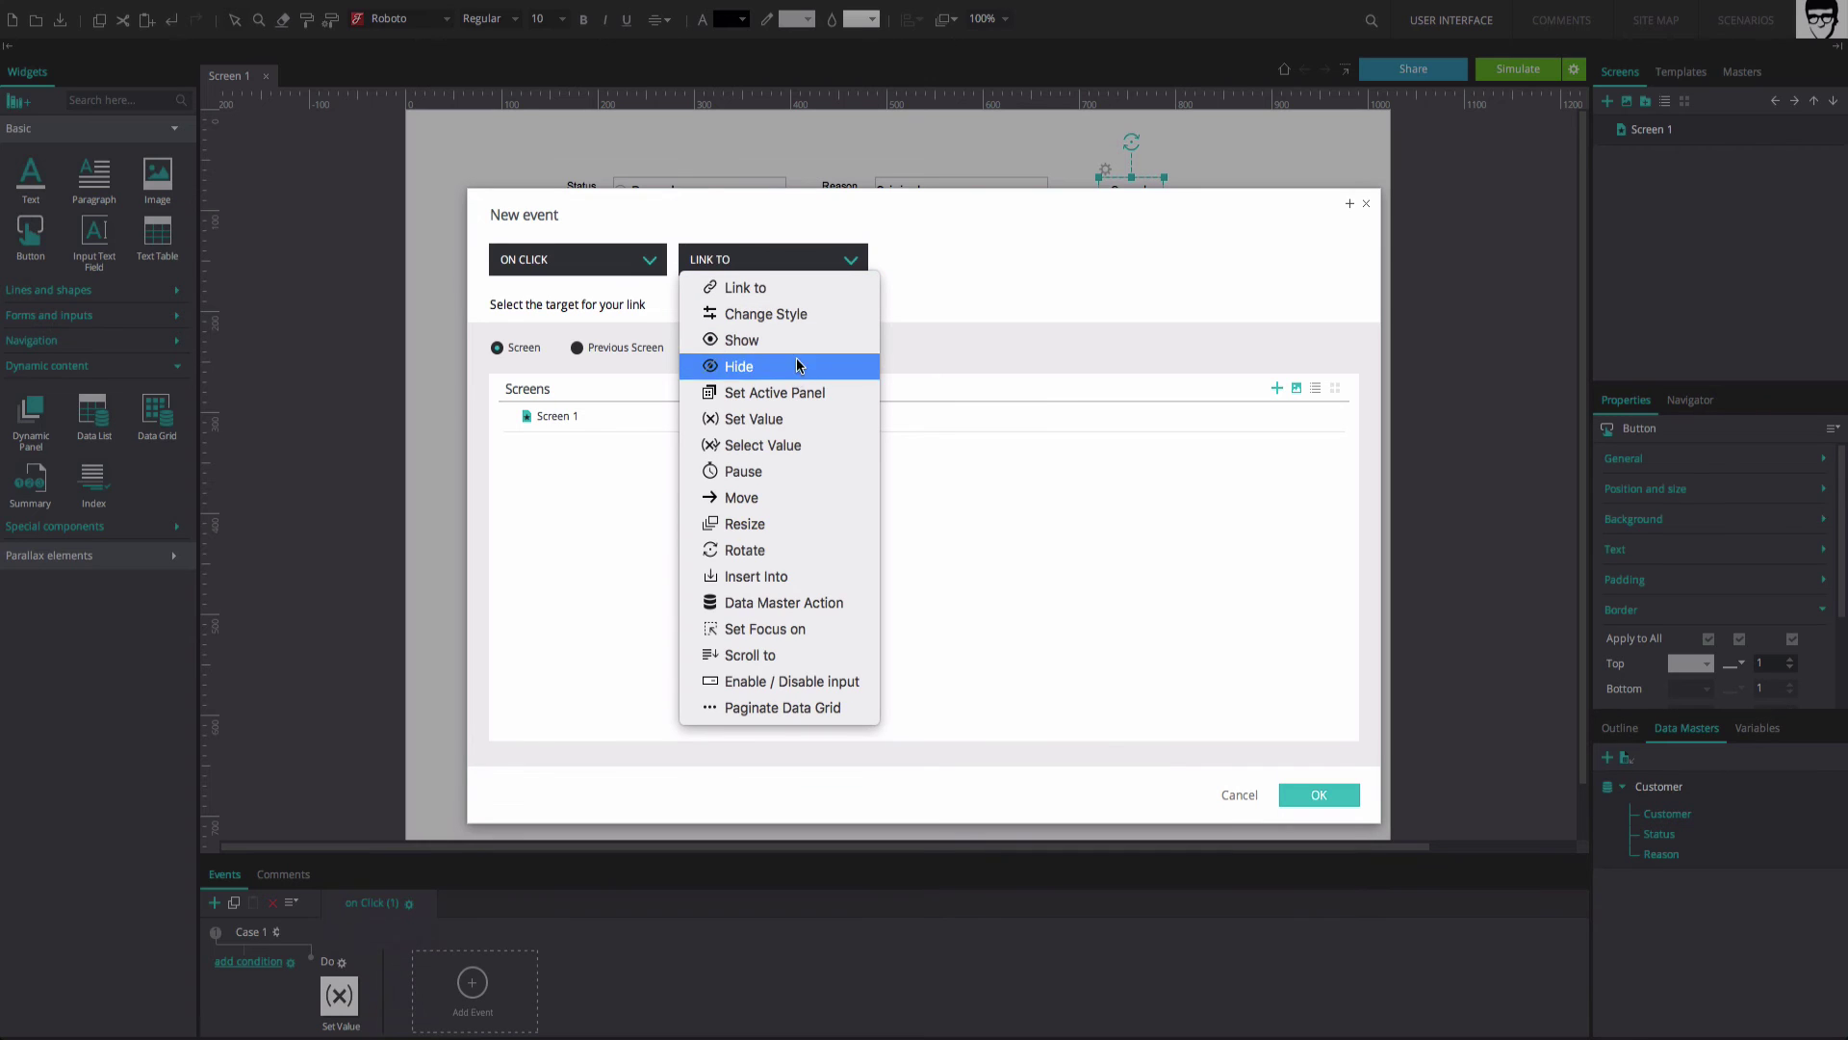
pyautogui.click(787, 421)
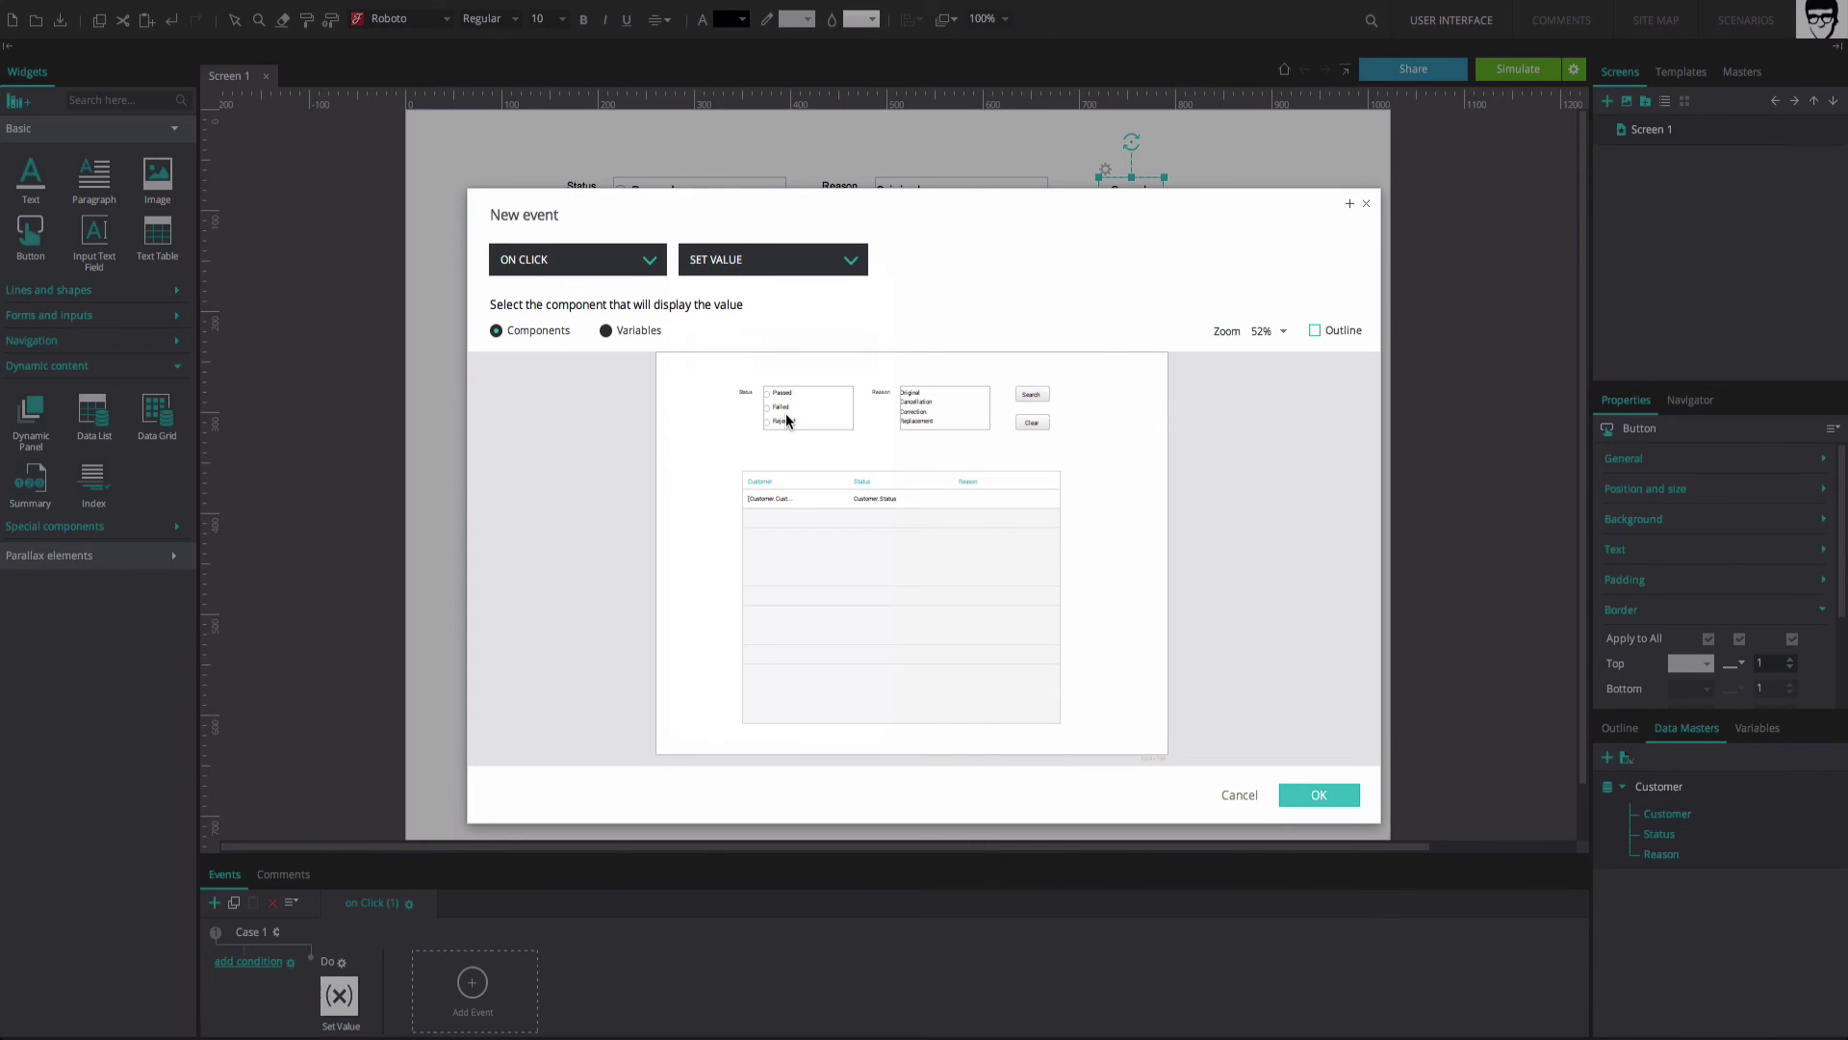
pyautogui.click(780, 467)
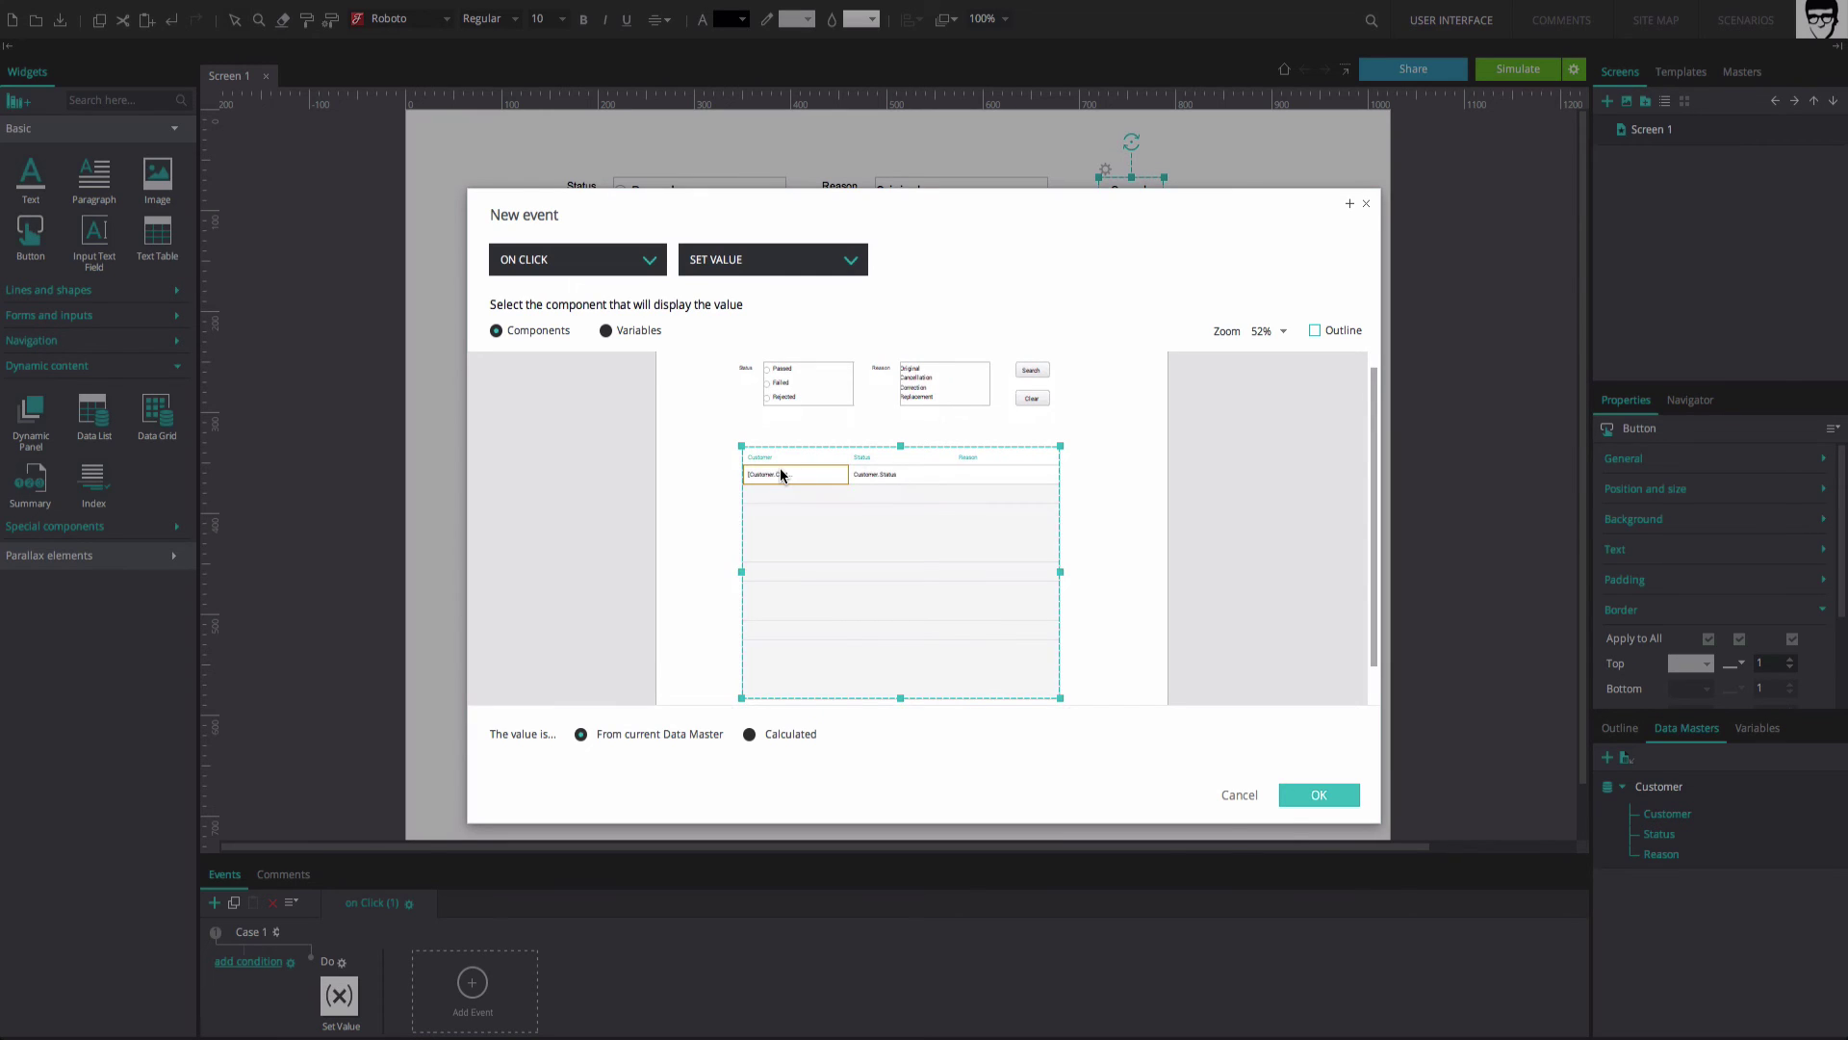
pyautogui.click(749, 737)
pyautogui.click(852, 739)
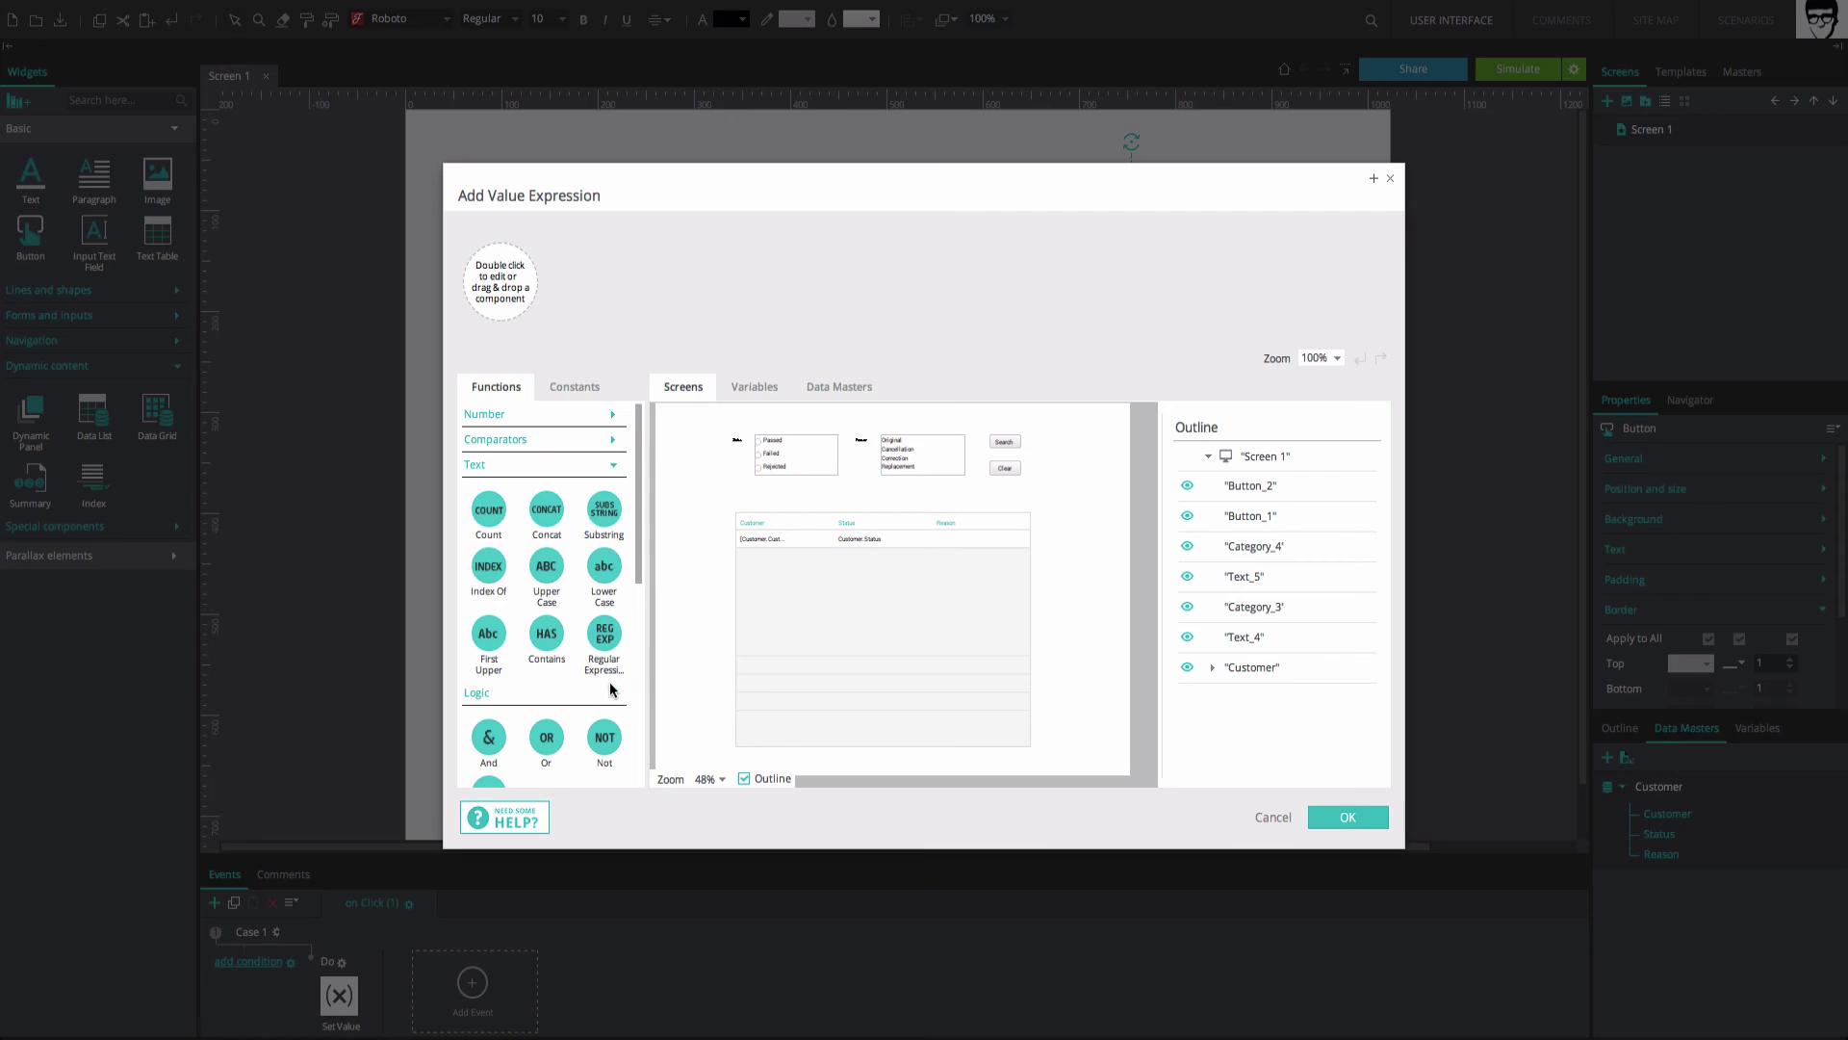
pyautogui.click(613, 695)
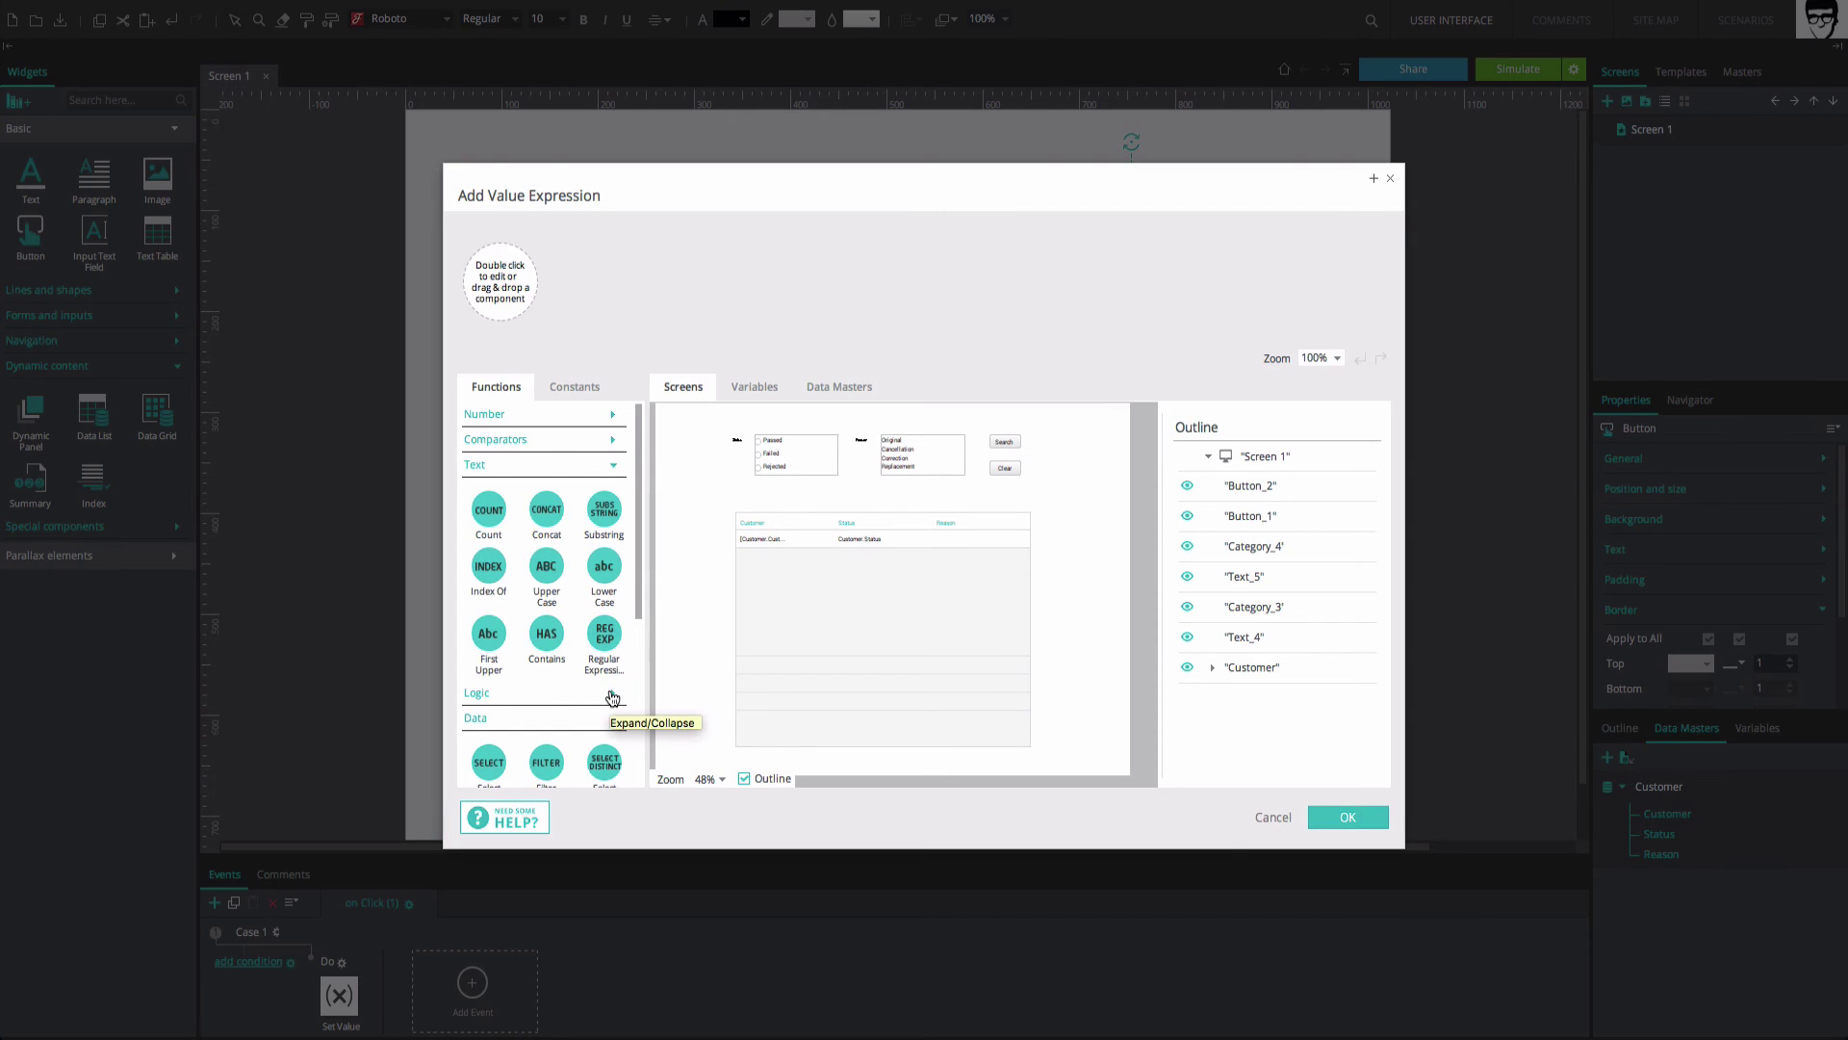
pyautogui.scroll(-2, 612, 697)
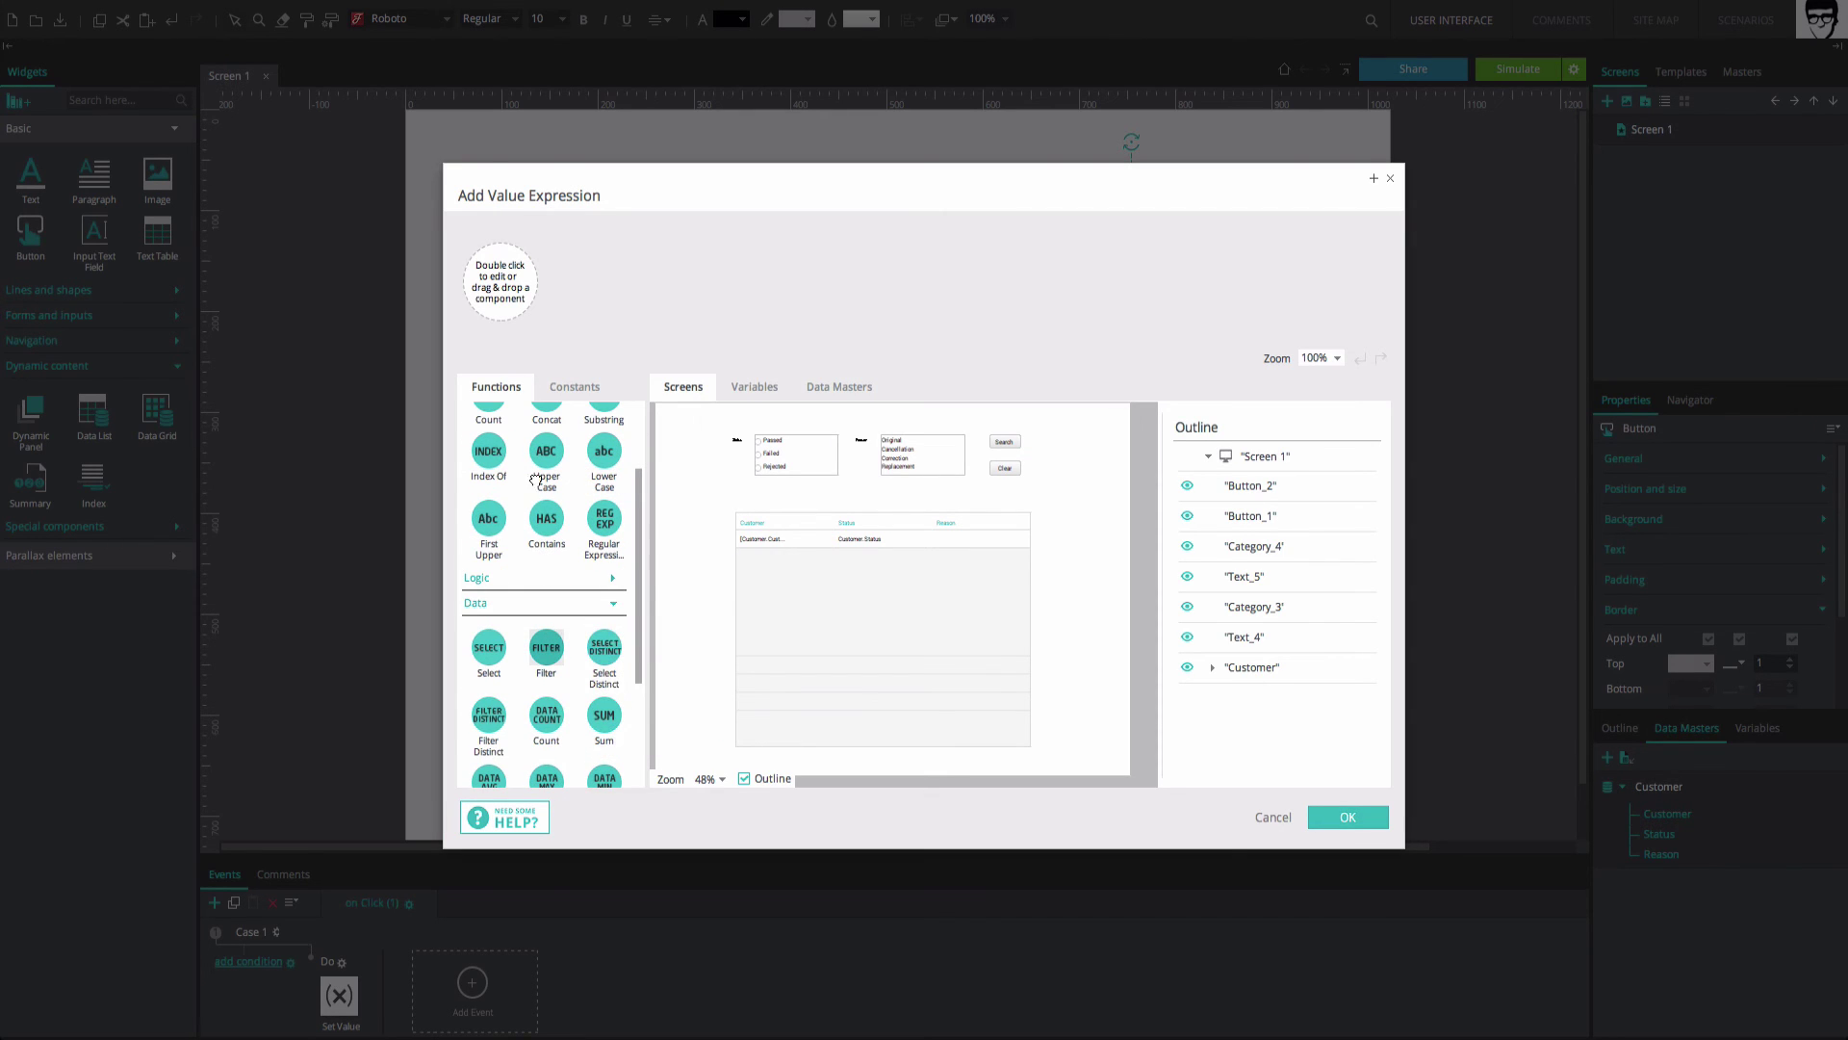
# Build FILTER(Customer, Reason HAS Reason list's selected option) and save the action.
pyautogui.moveTo(536, 497); pyautogui.dragTo(500, 281)
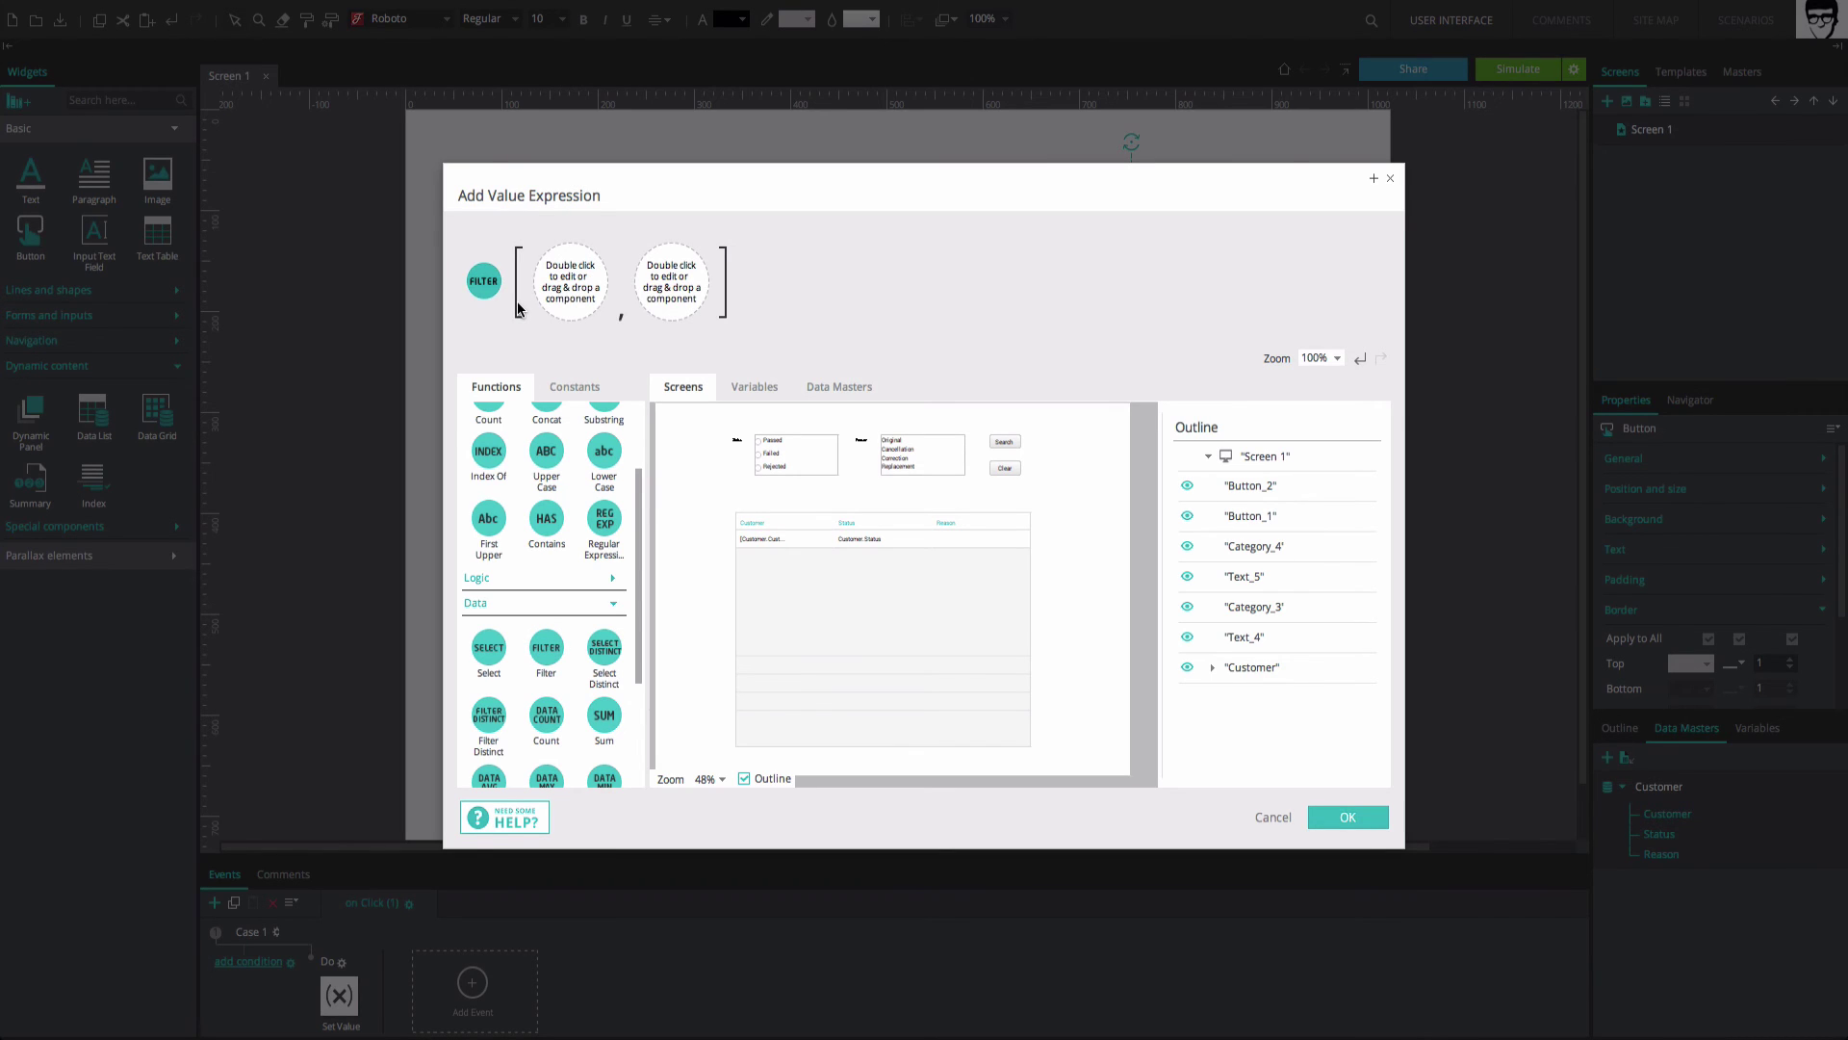
pyautogui.moveTo(1243, 671); pyautogui.dragTo(581, 307)
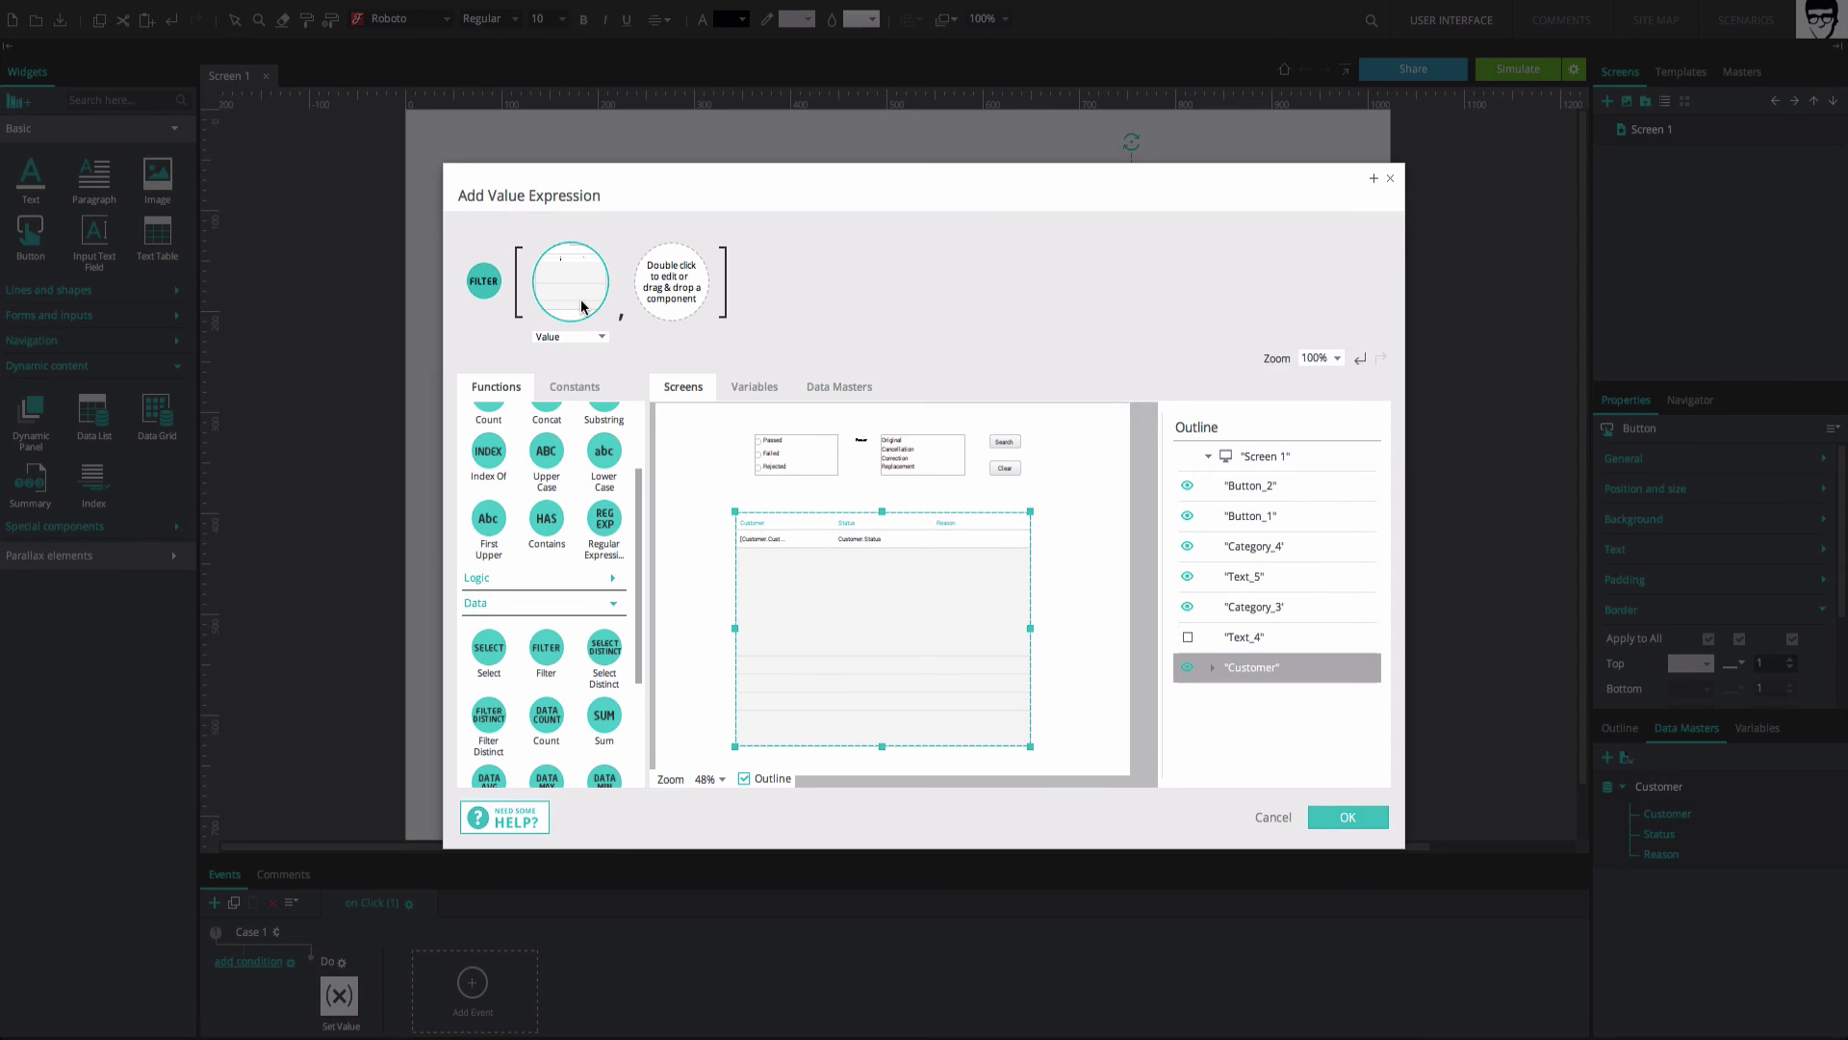
pyautogui.click(828, 387)
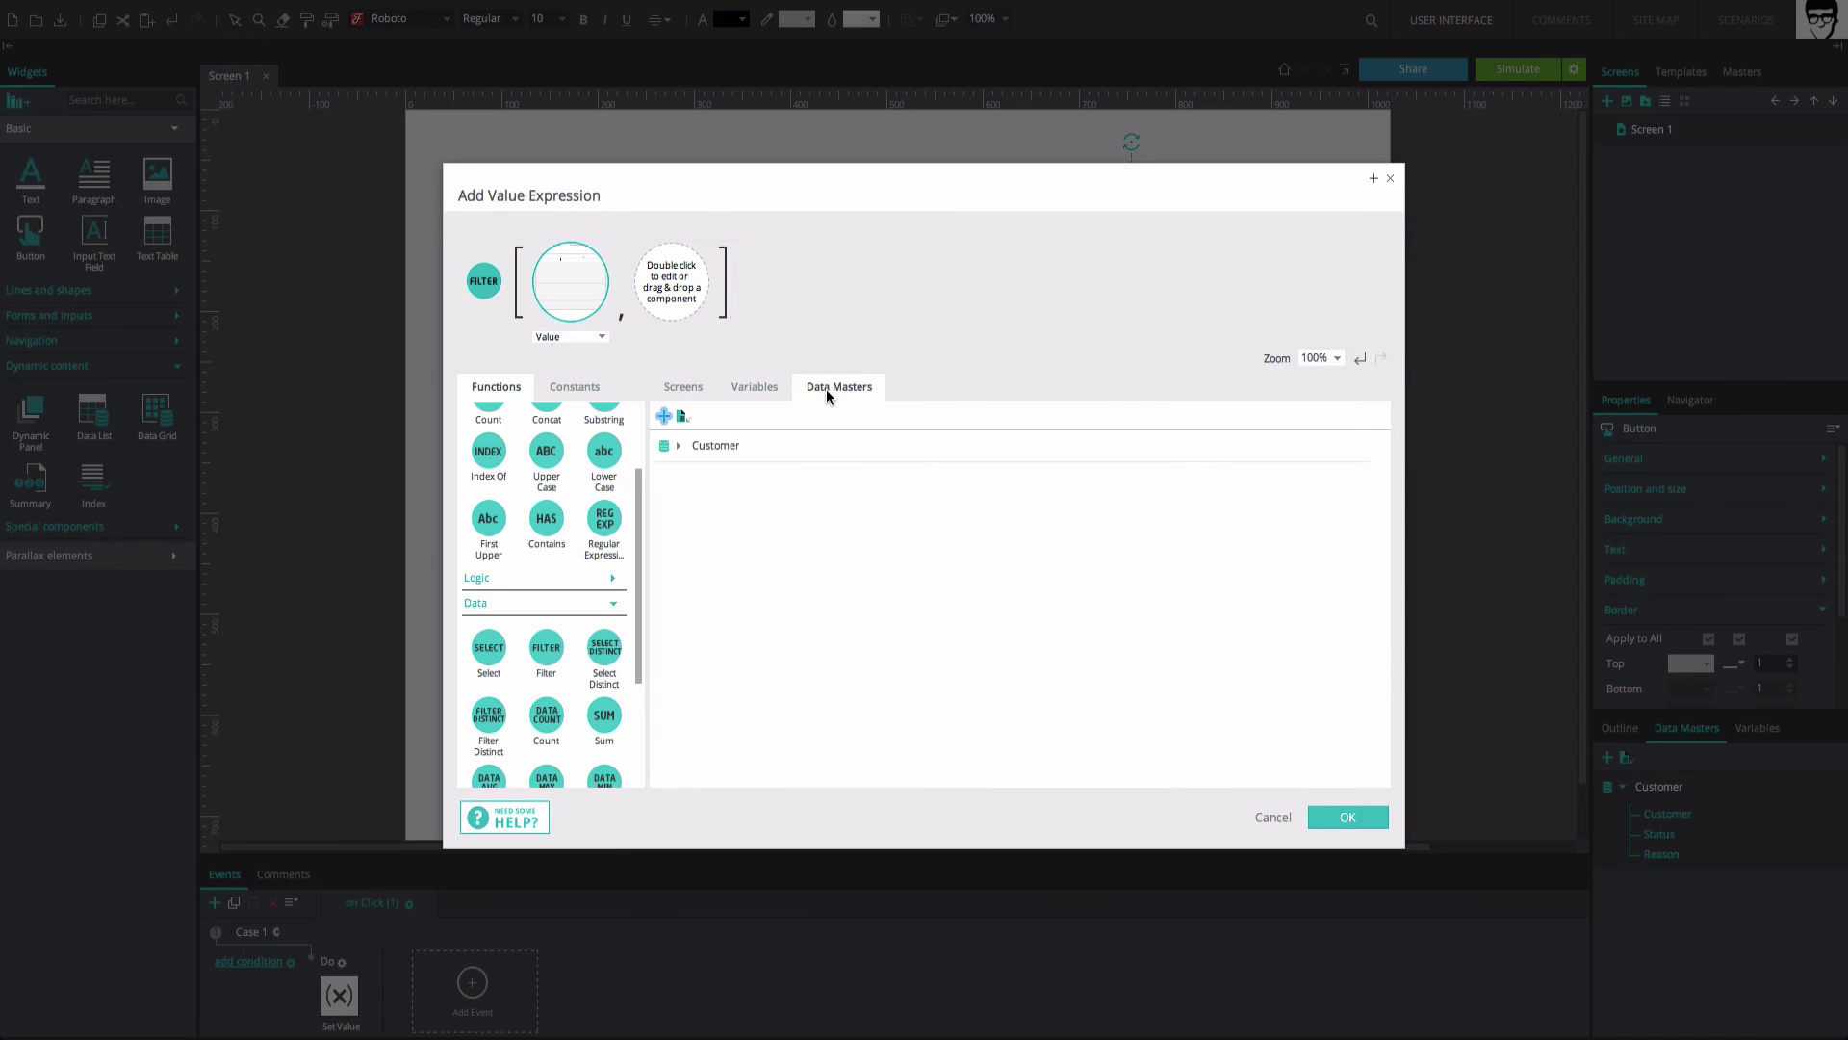
pyautogui.click(678, 446)
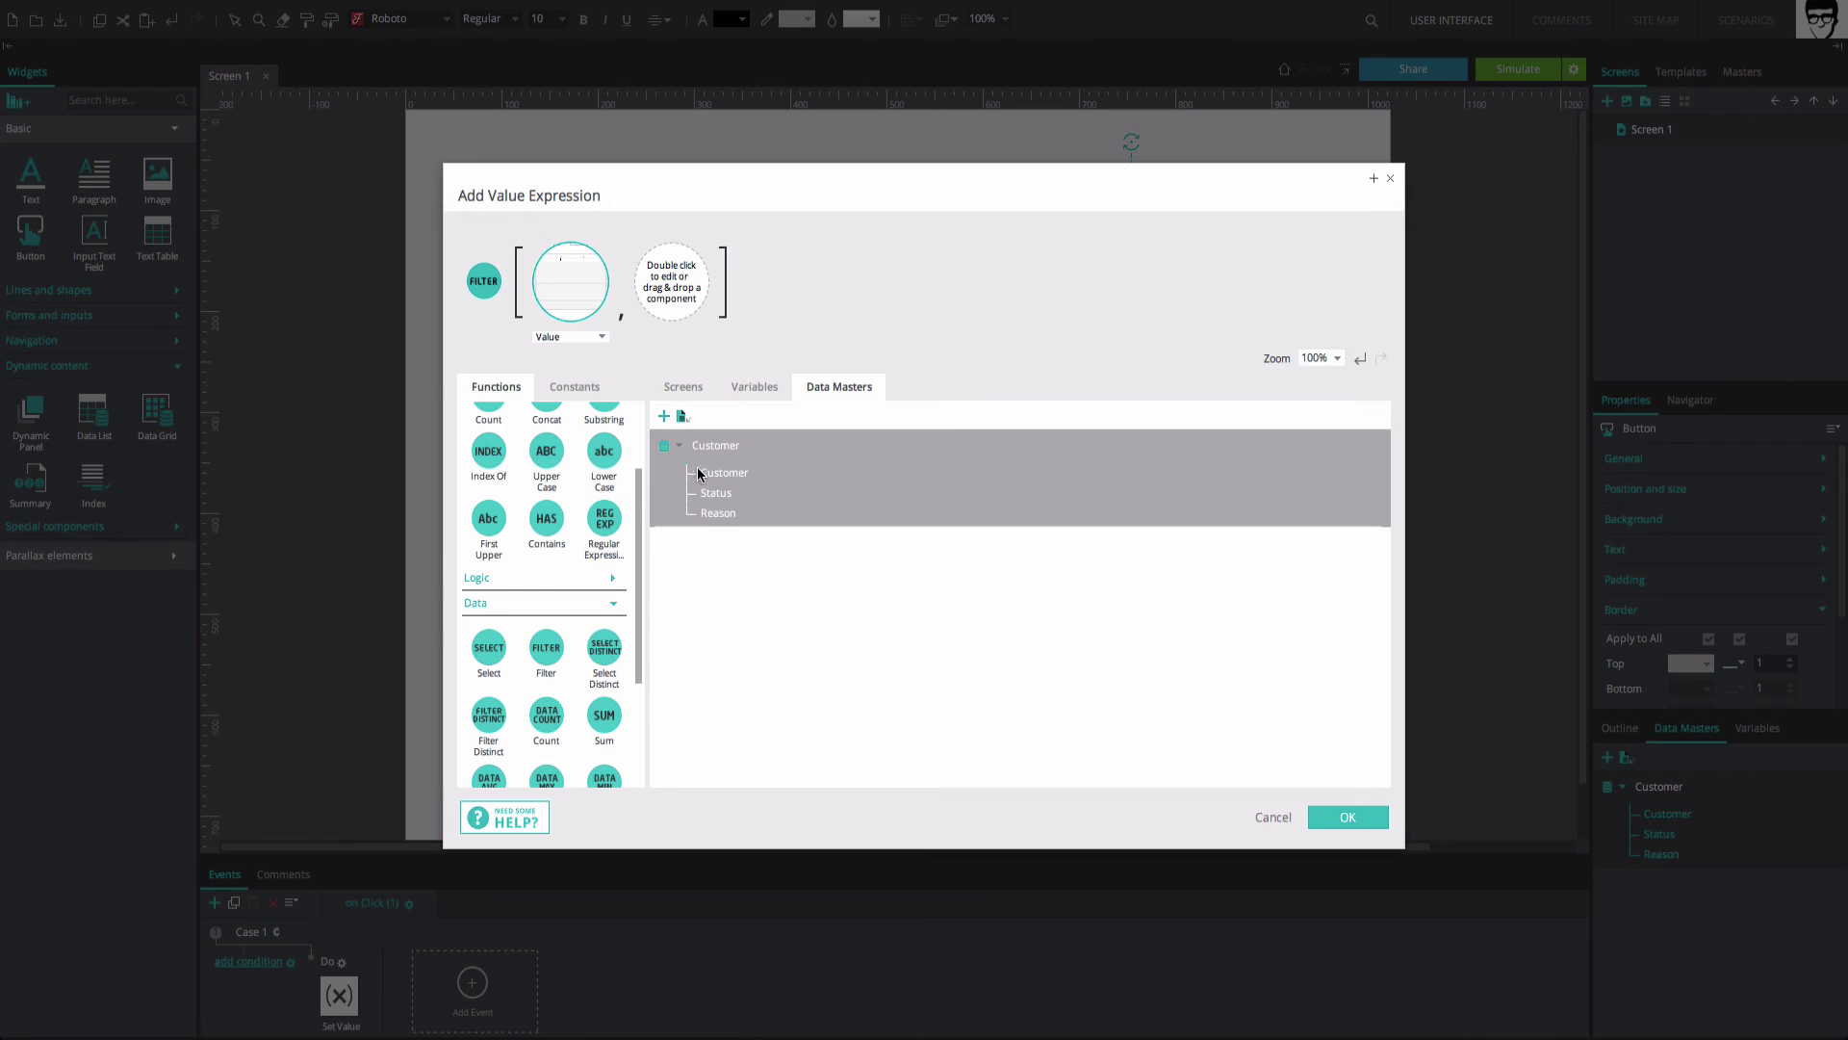
pyautogui.moveTo(719, 520); pyautogui.dragTo(688, 328)
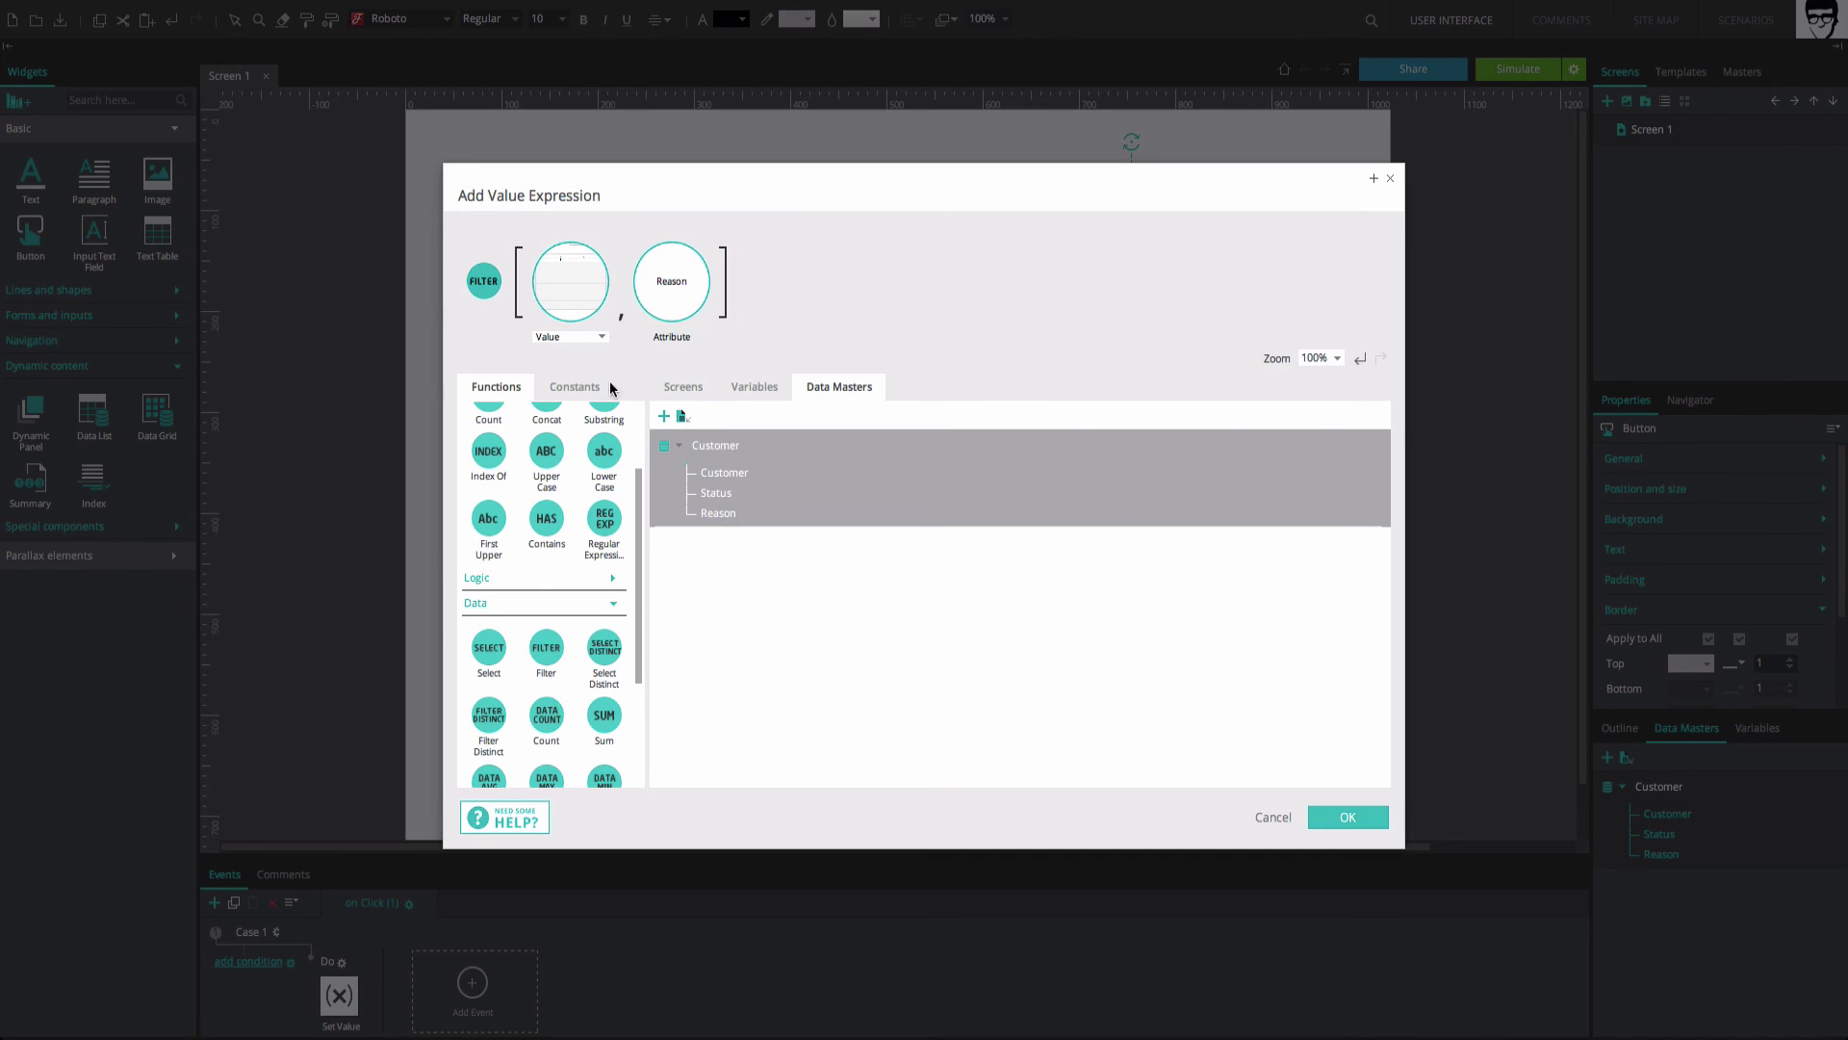
pyautogui.moveTo(546, 520); pyautogui.dragTo(712, 313)
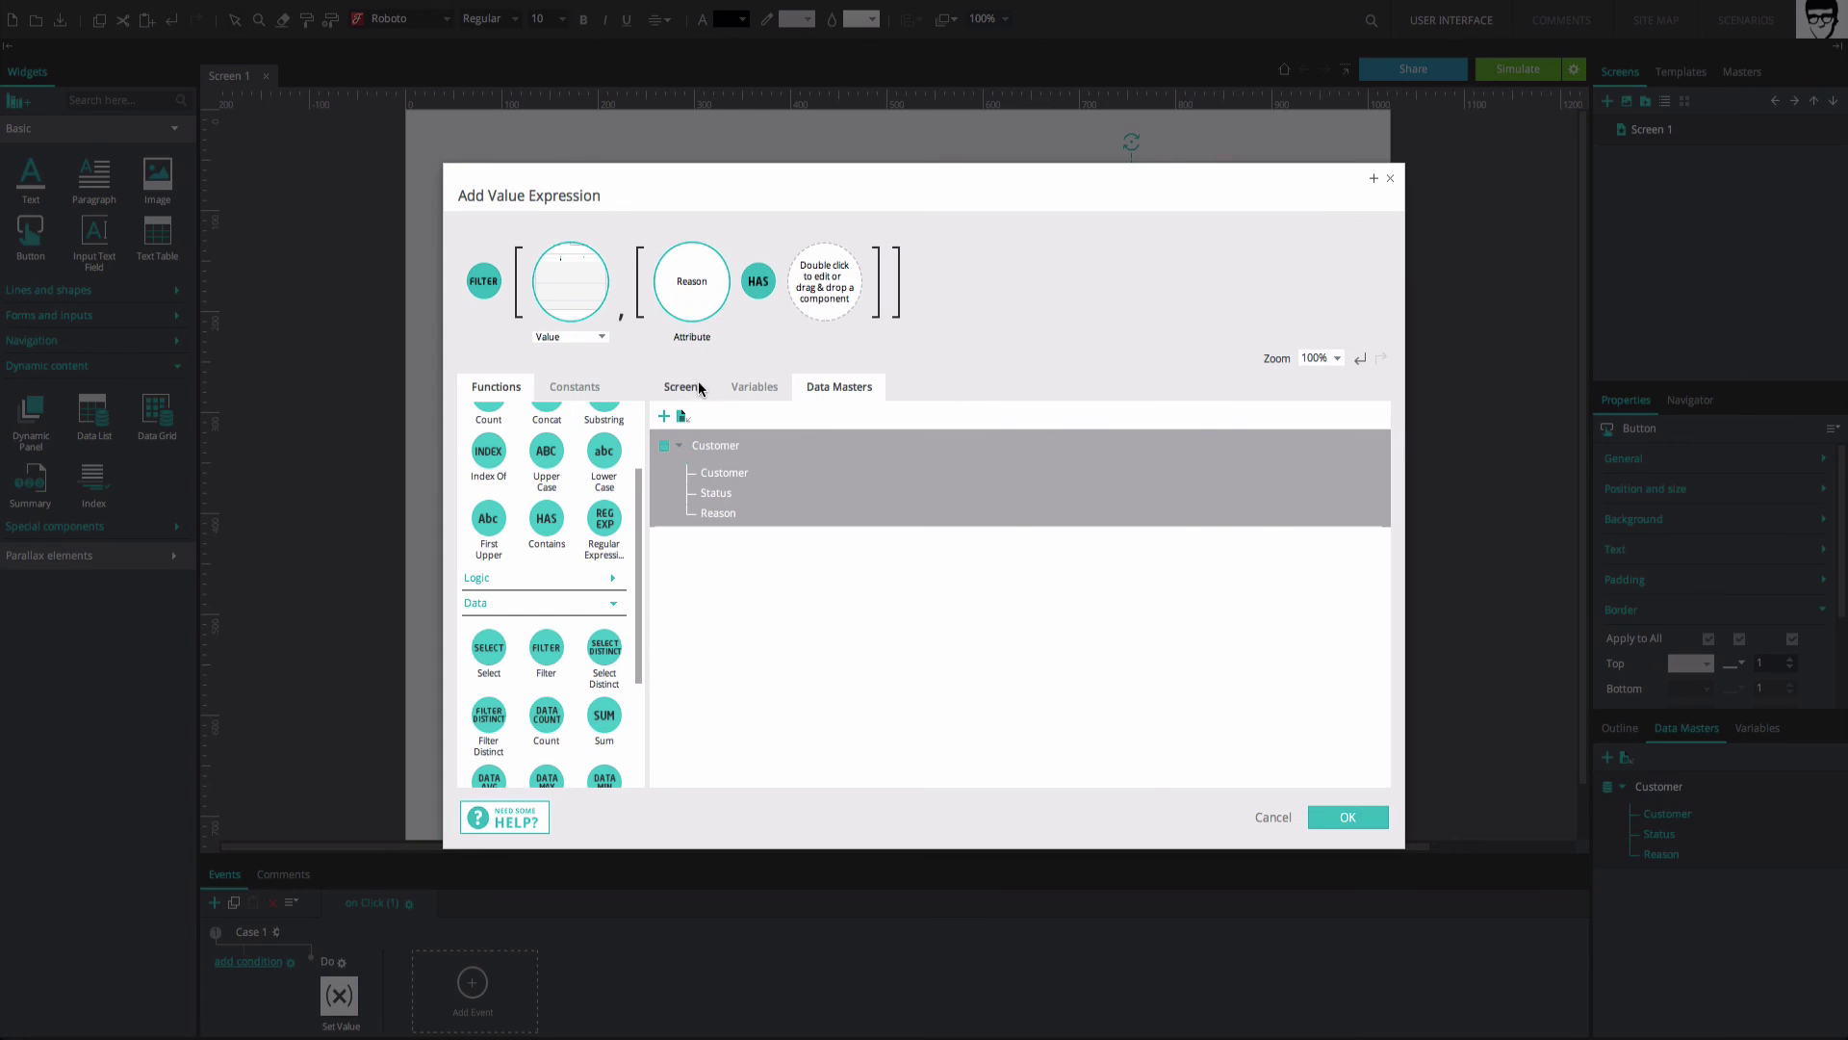
pyautogui.click(700, 387)
pyautogui.moveTo(930, 452); pyautogui.dragTo(845, 299)
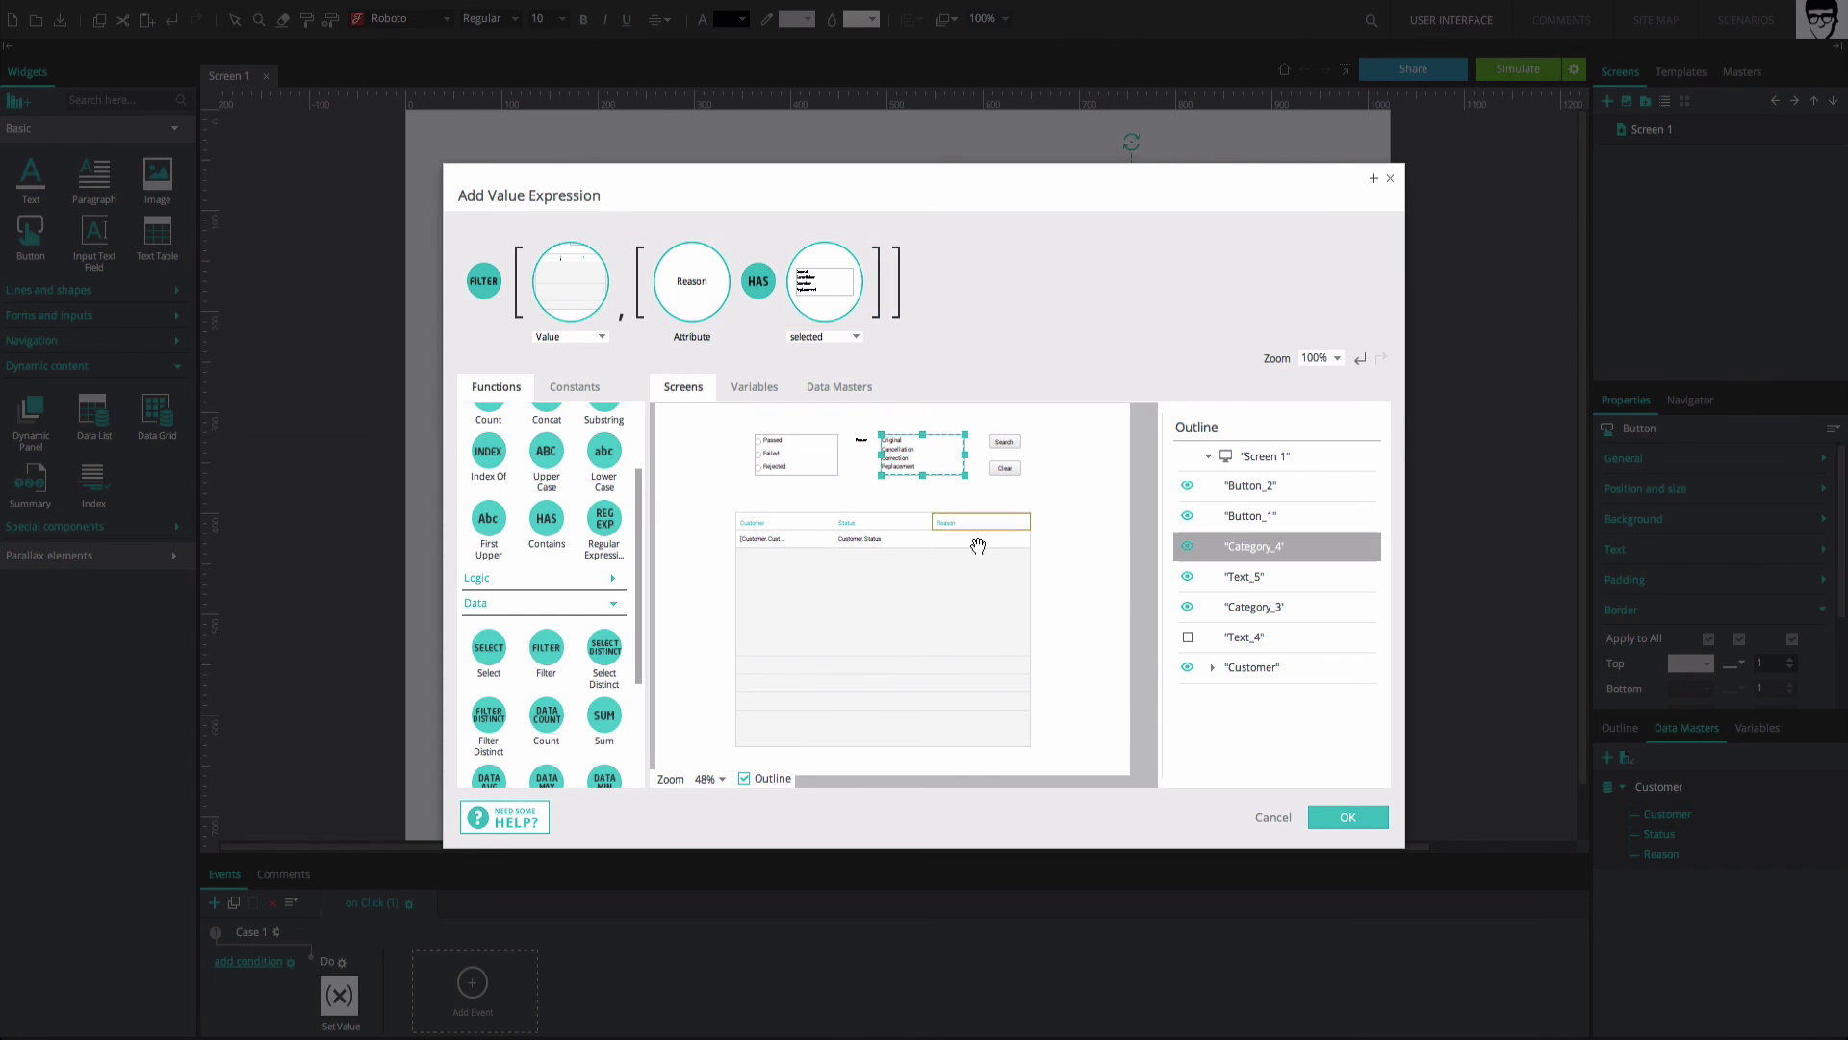
pyautogui.click(1343, 814)
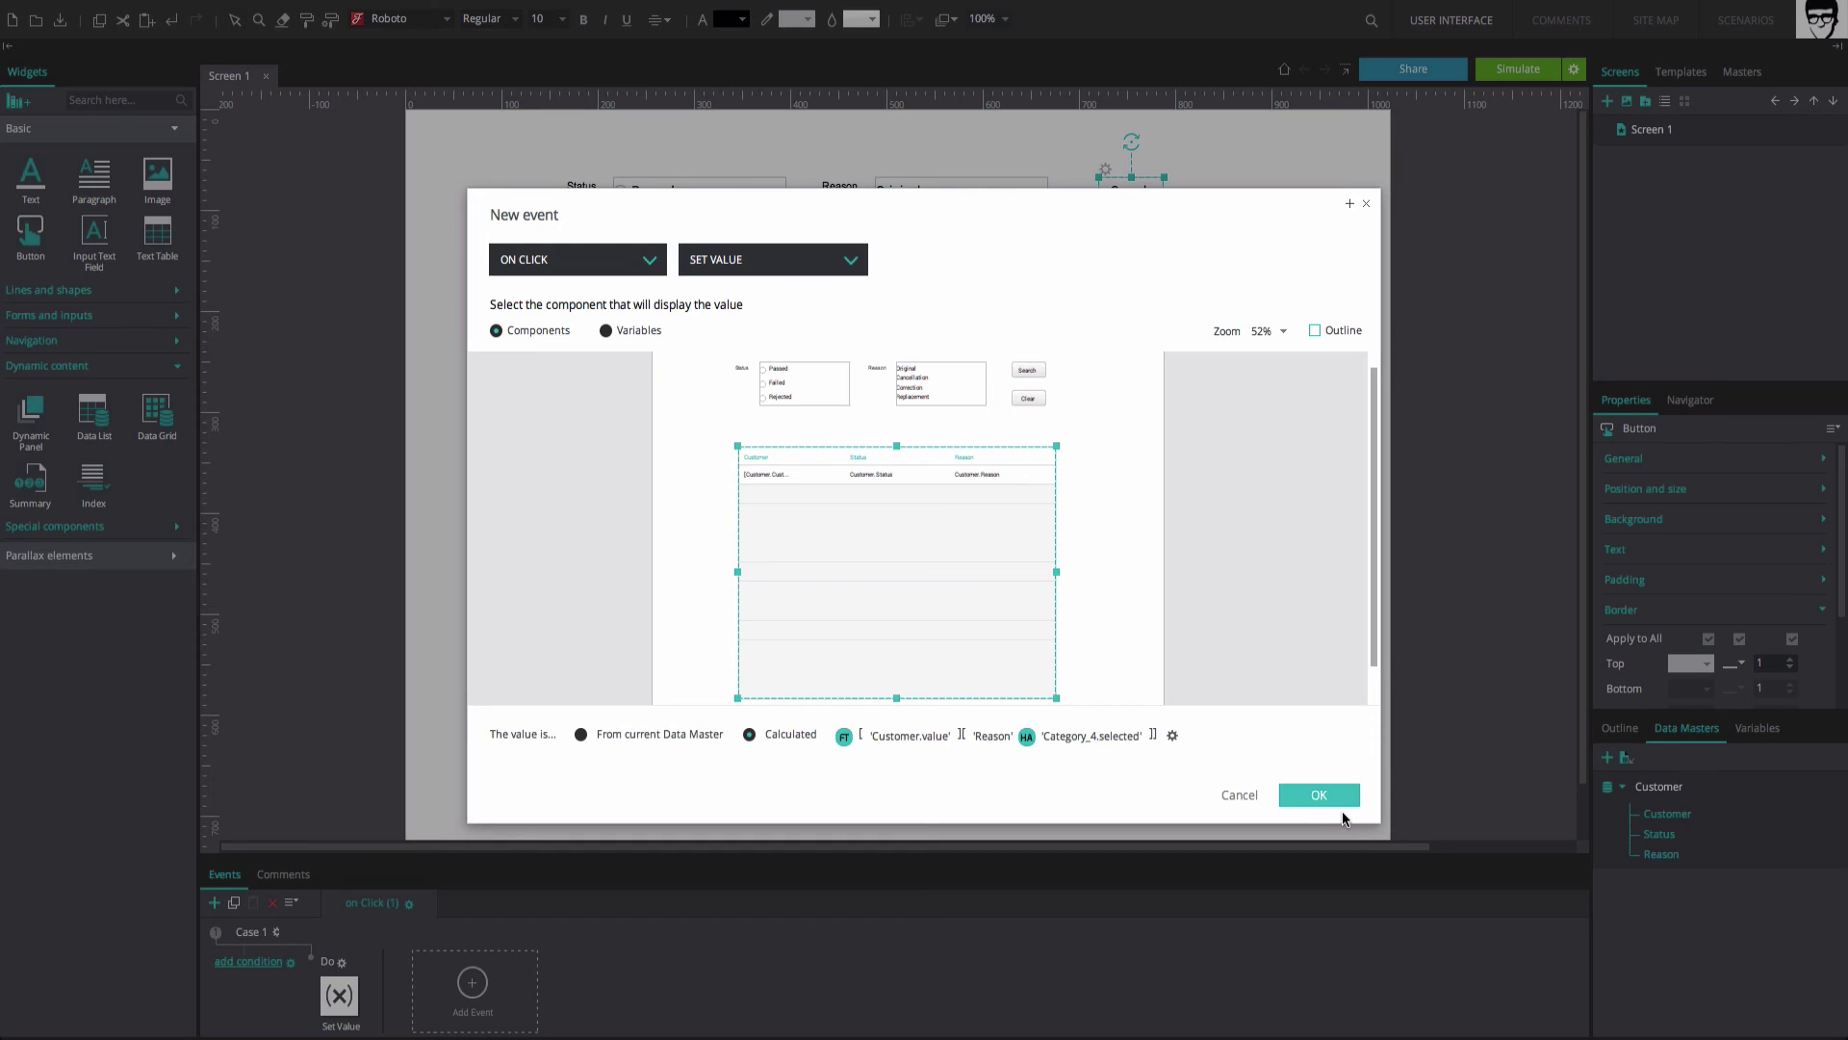
pyautogui.click(1321, 797)
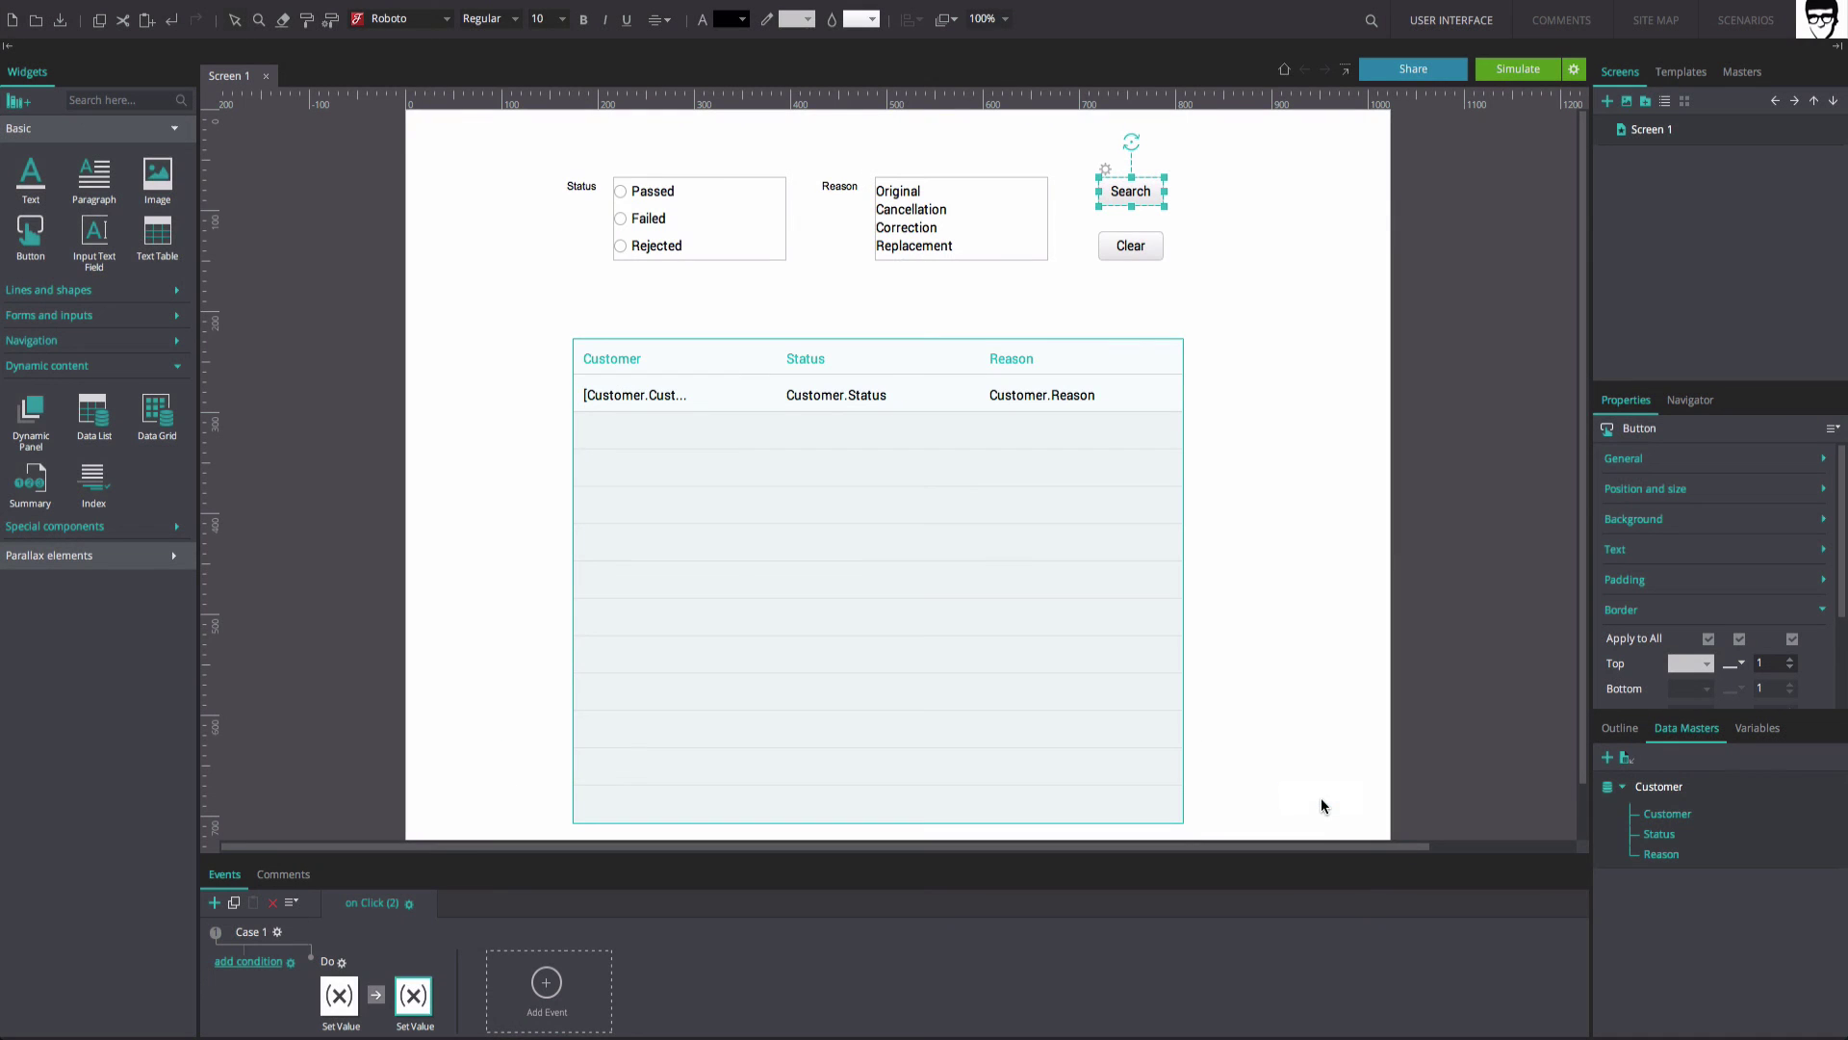
# Give Clear a click Set Value restoring the Customer grid from its data master, then simulate.
pyautogui.click(1154, 255)
pyautogui.click(323, 1017)
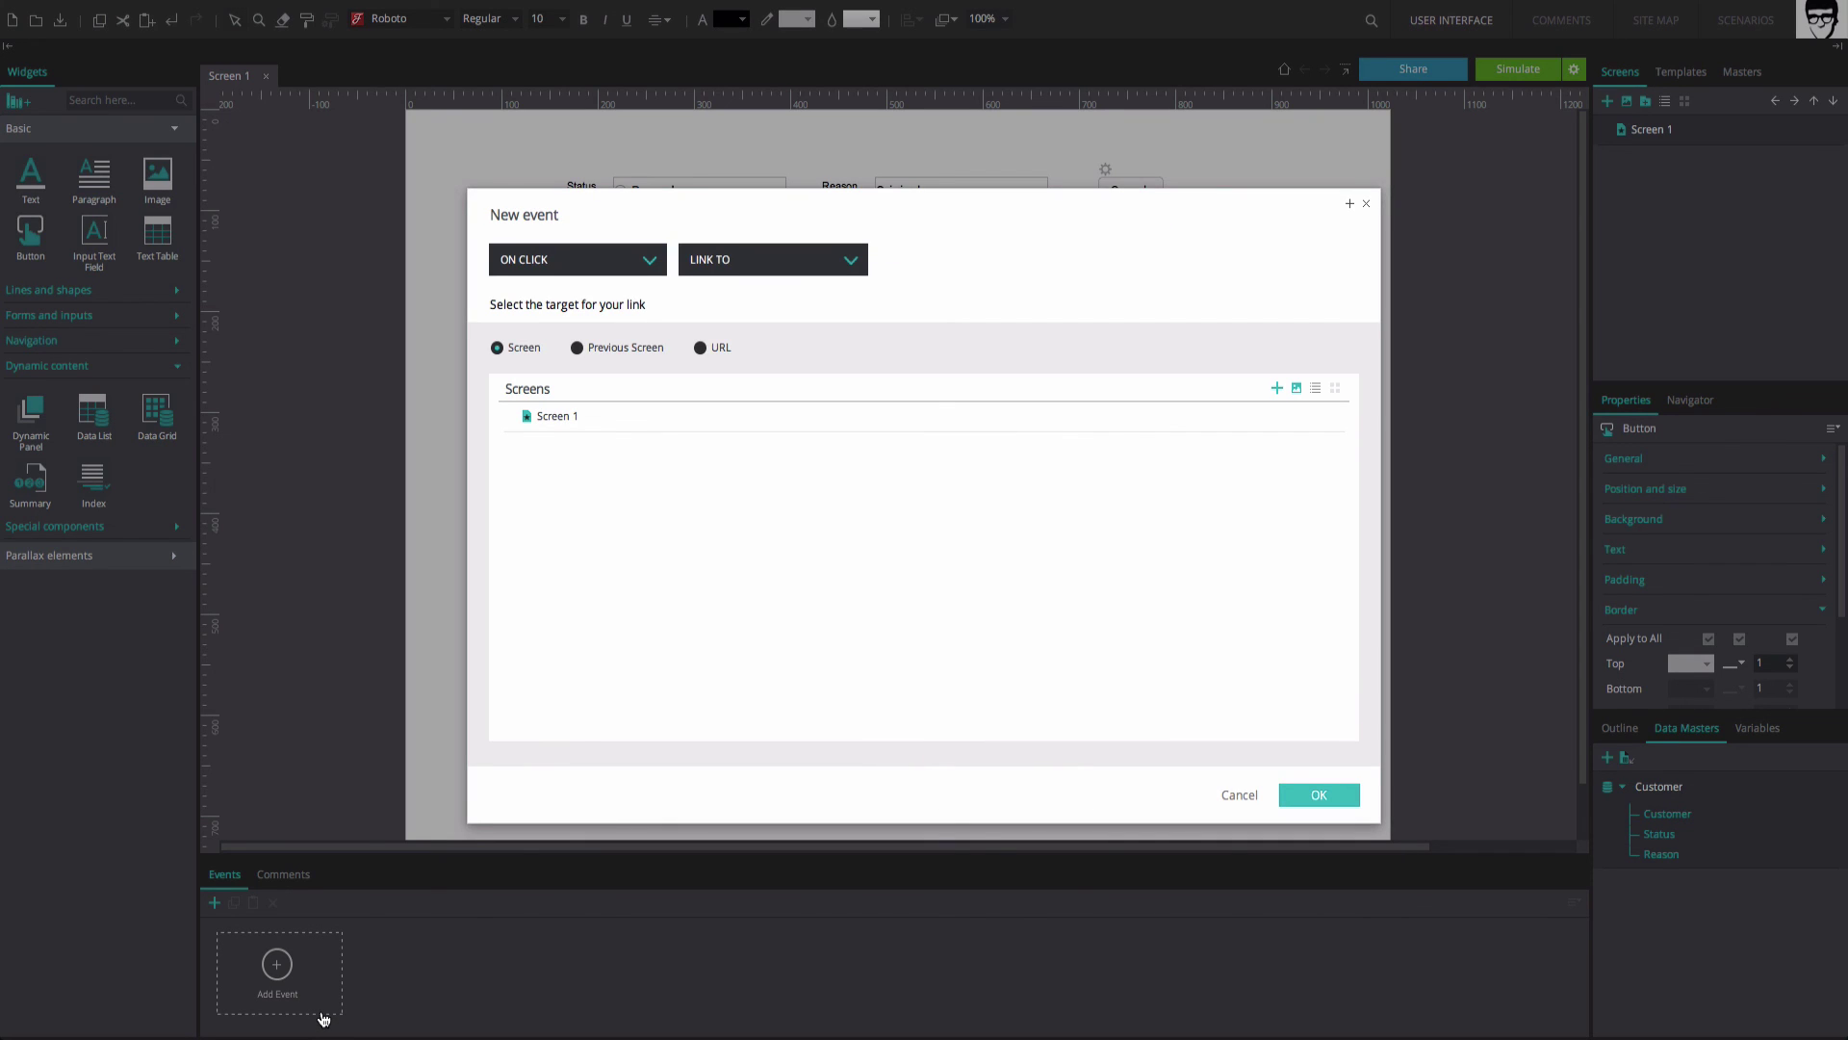
pyautogui.click(756, 261)
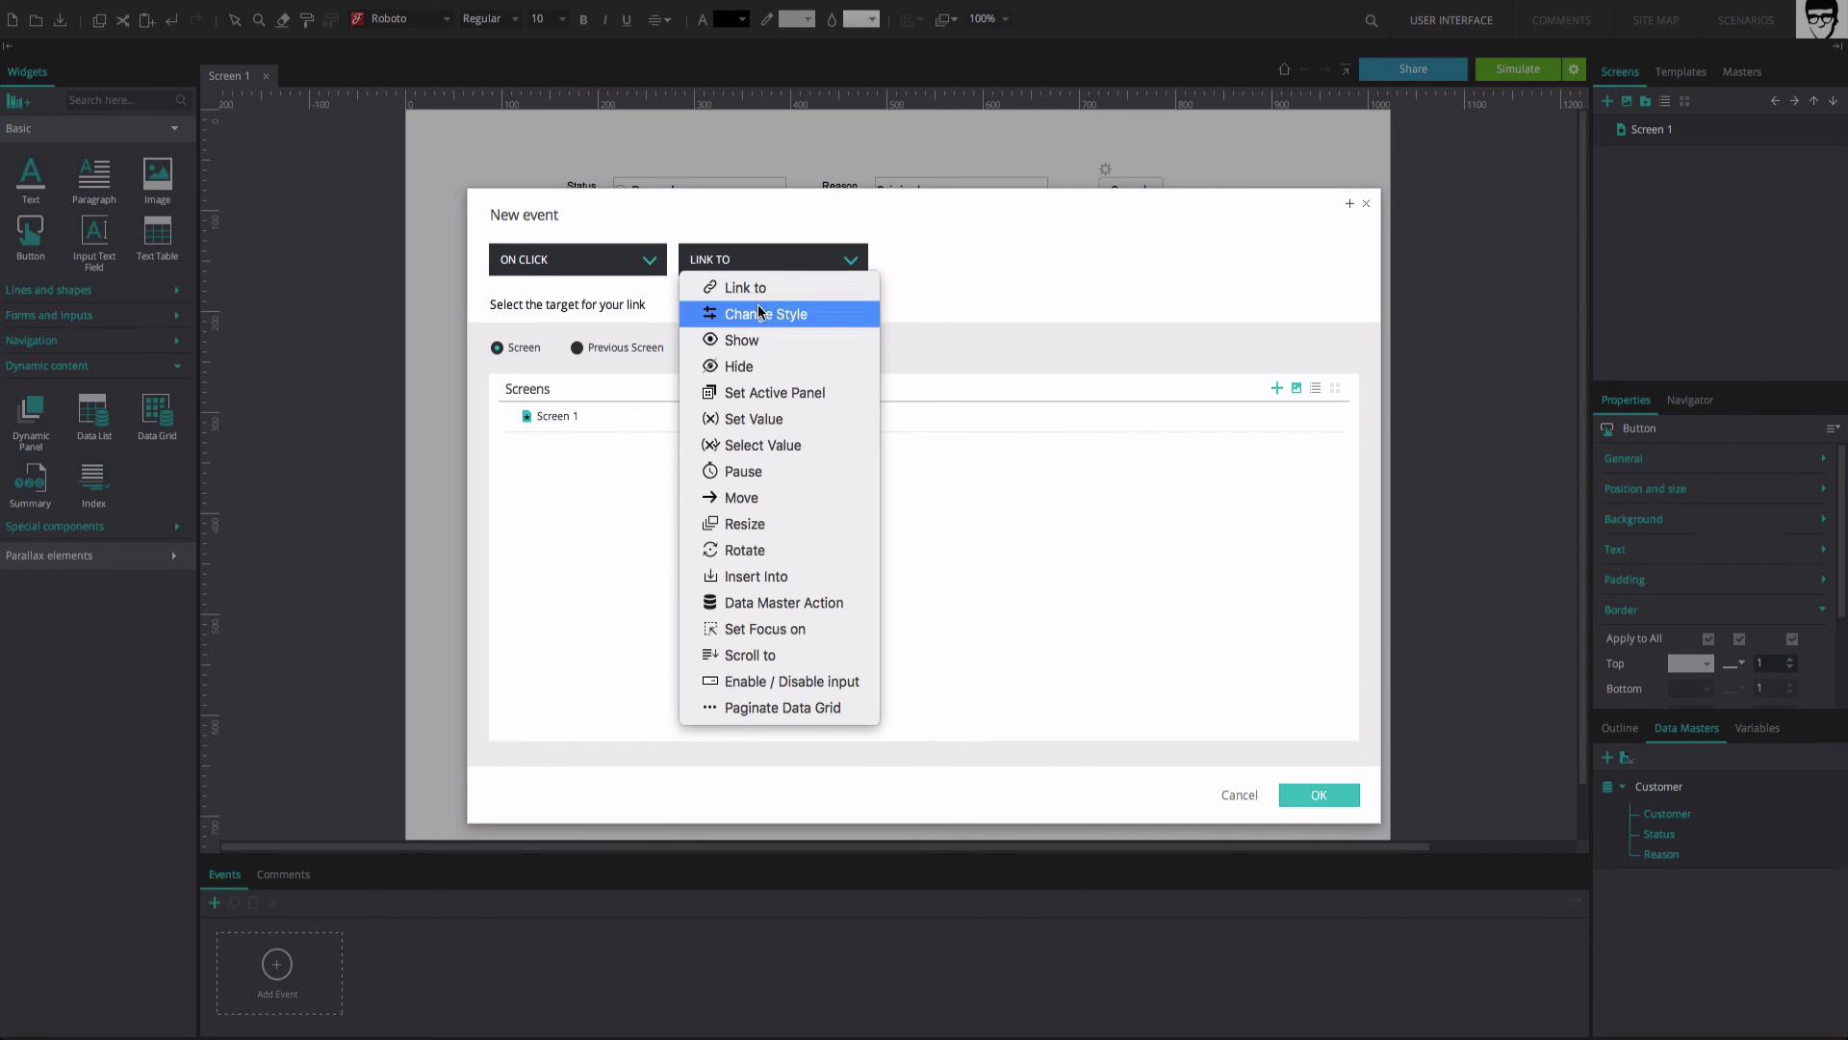
pyautogui.click(759, 416)
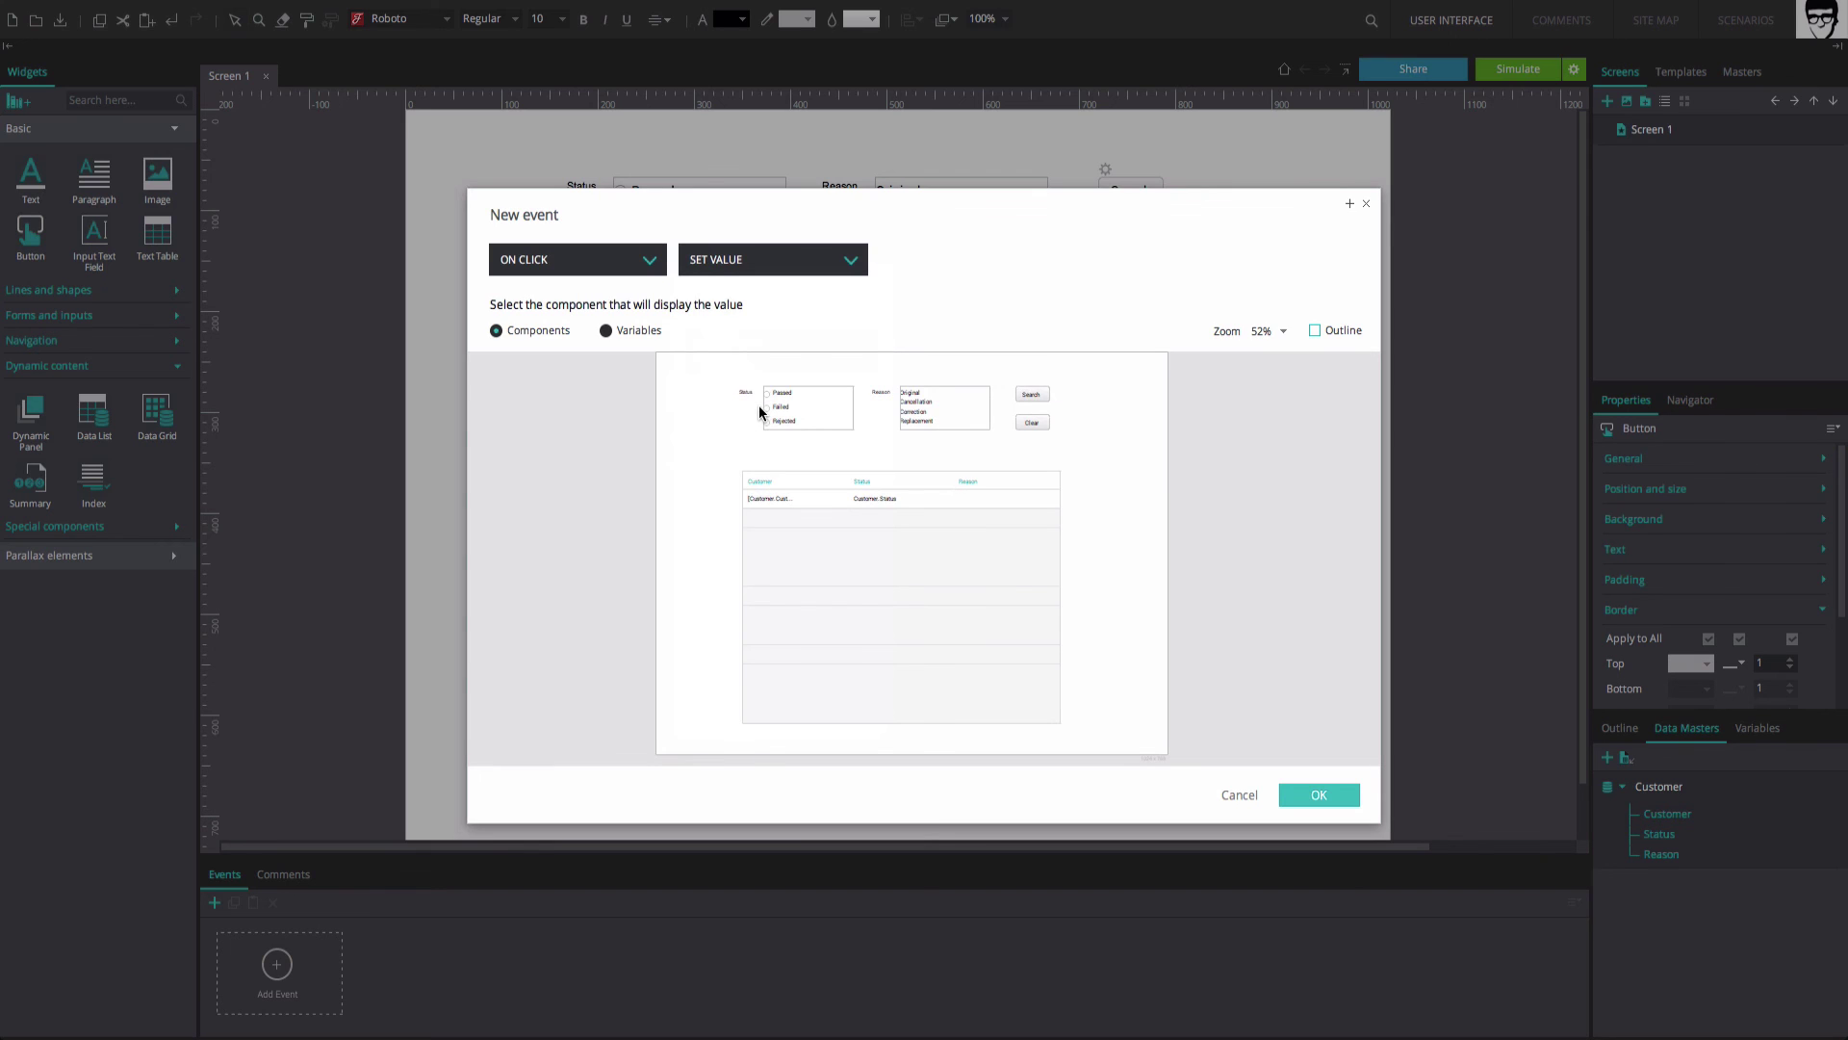
pyautogui.click(759, 475)
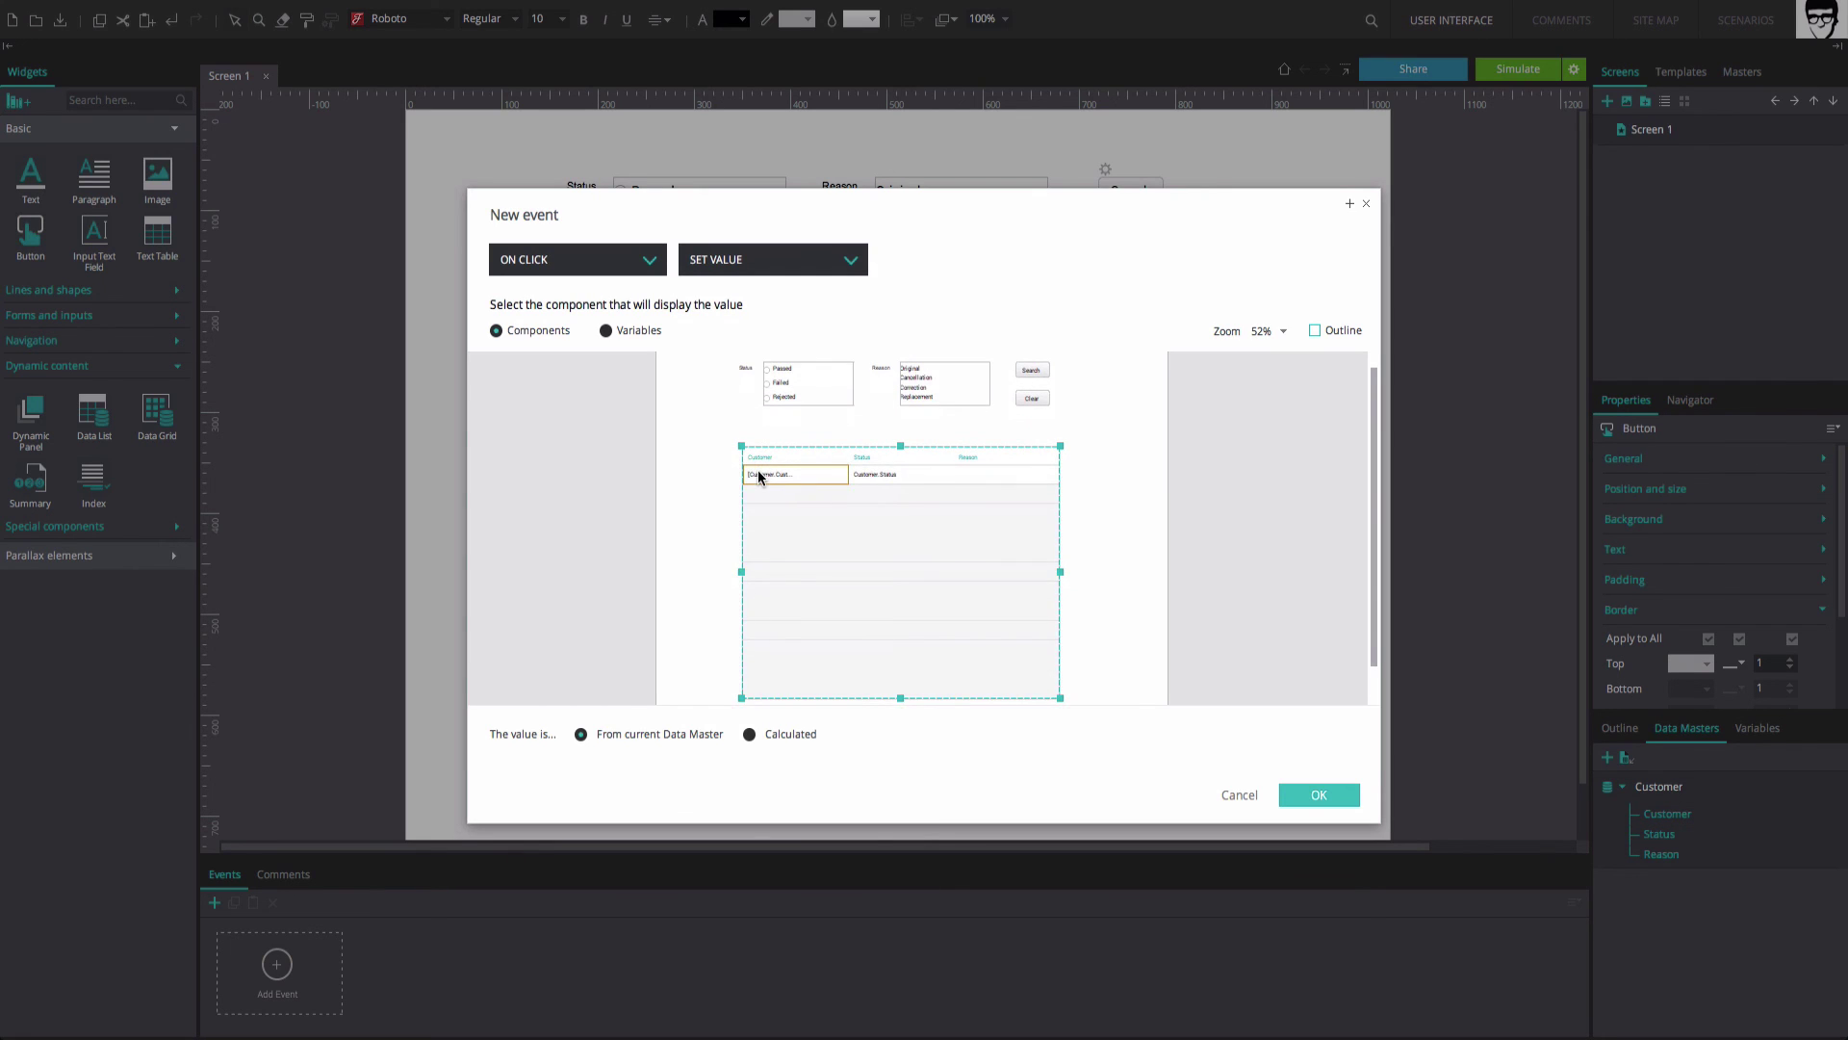
pyautogui.click(1299, 795)
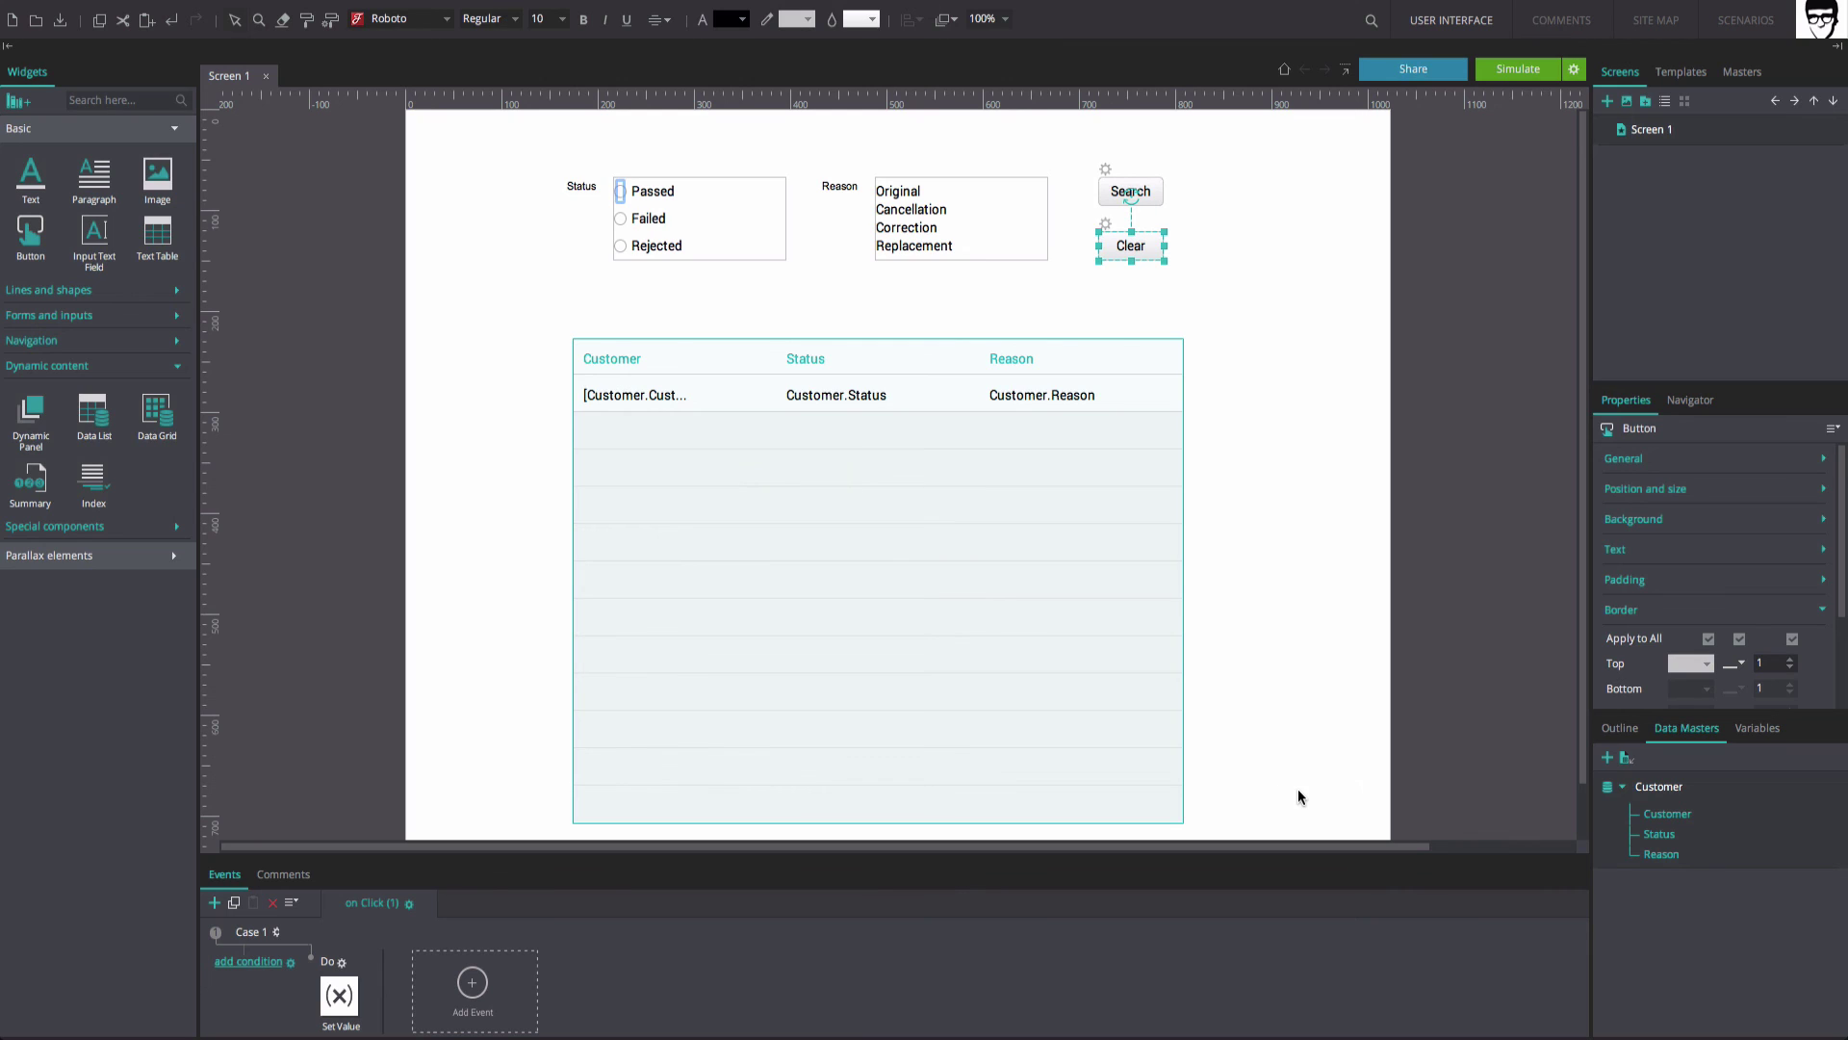
pyautogui.click(1521, 71)
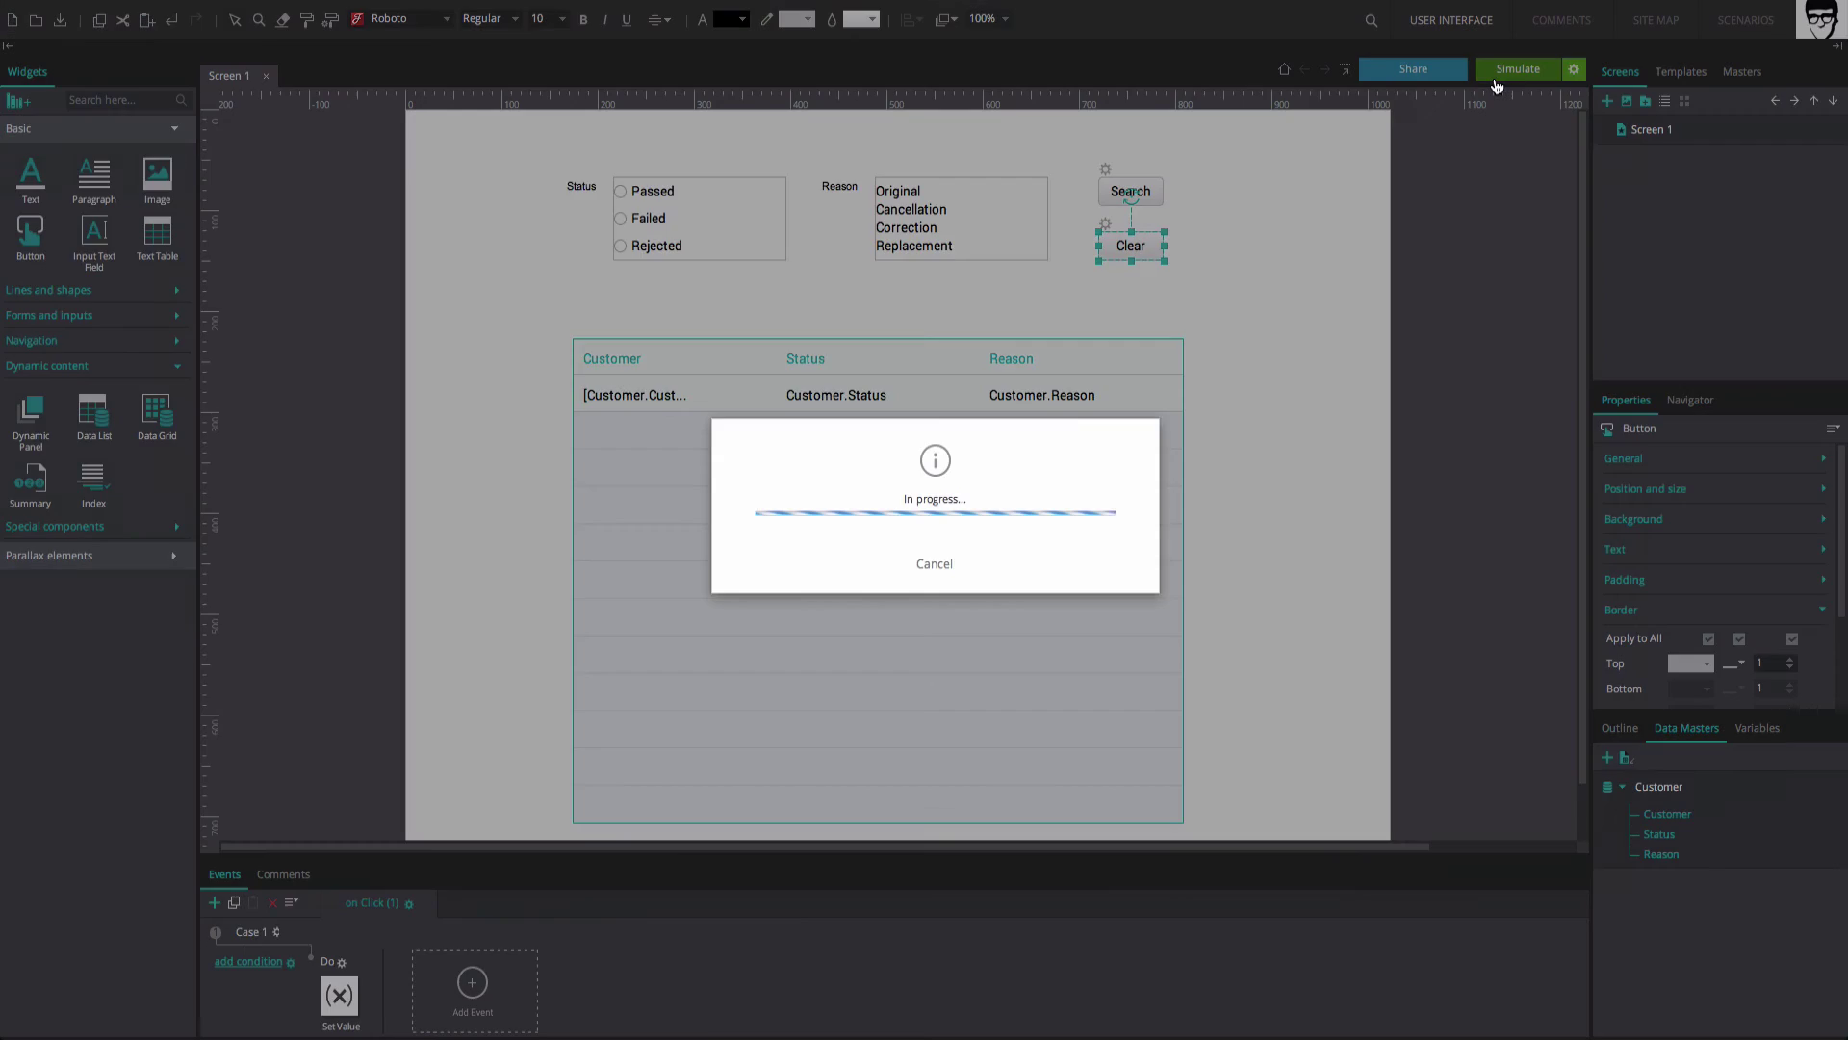